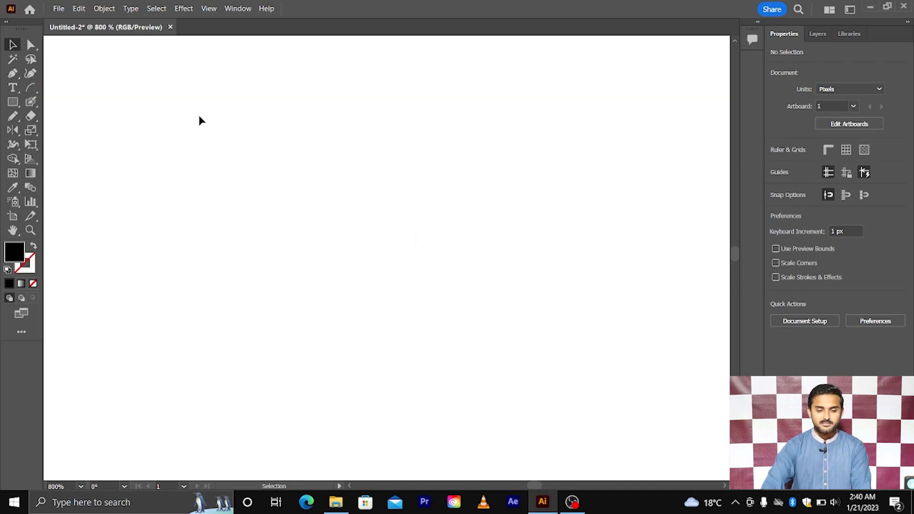
{"action": "left_click", "coordinate": [209, 9]}
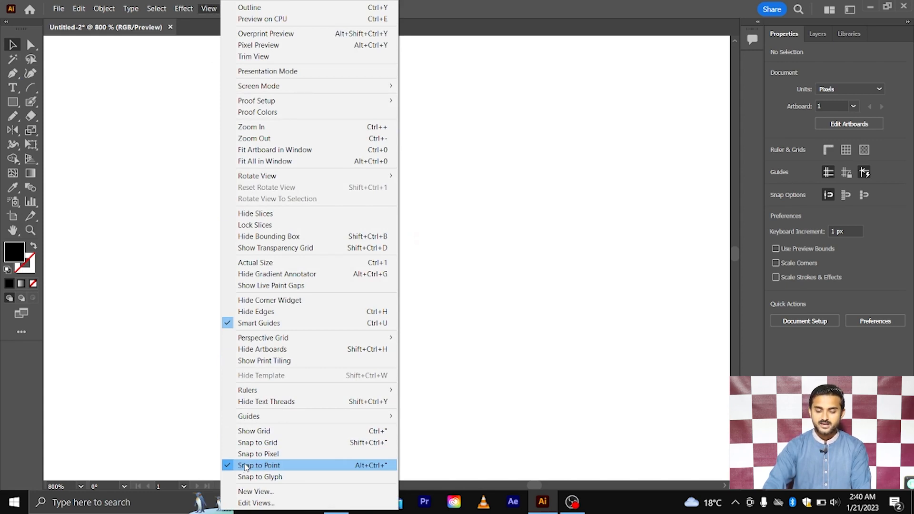
{"action": "left_click", "coordinate": [437, 302]}
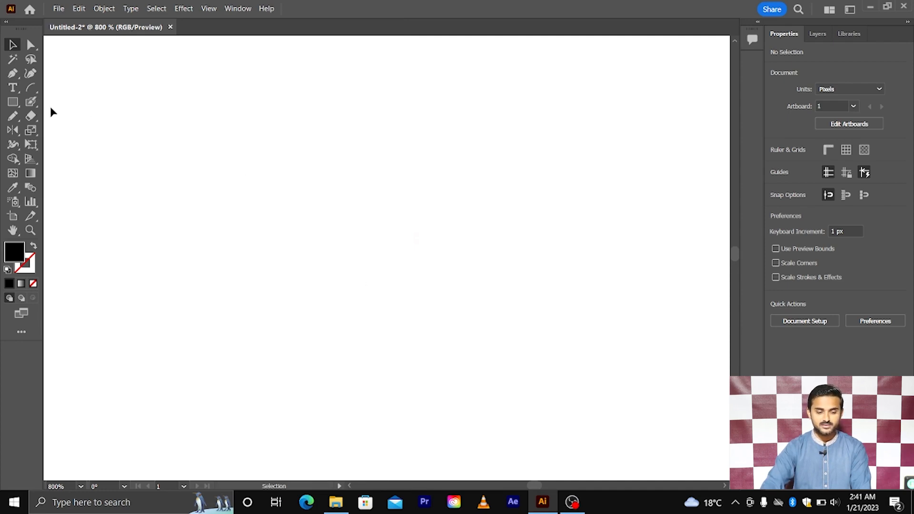
Draw a black-filled square about 21 px on each side in the empty canvas area.
{"action": "left_click", "coordinate": [13, 102]}
{"action": "left_click_drag", "start_coordinate": [331, 238], "coordinate": [408, 313]}
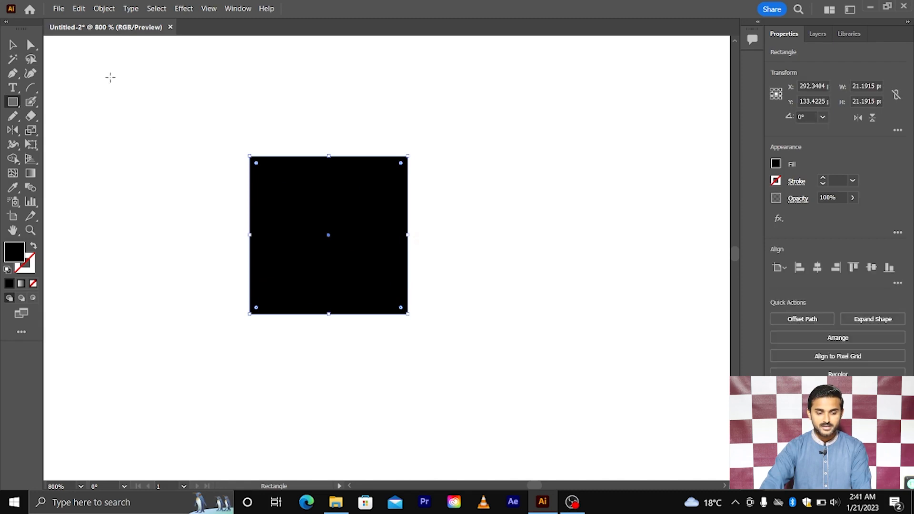
{"action": "left_click", "coordinate": [13, 45]}
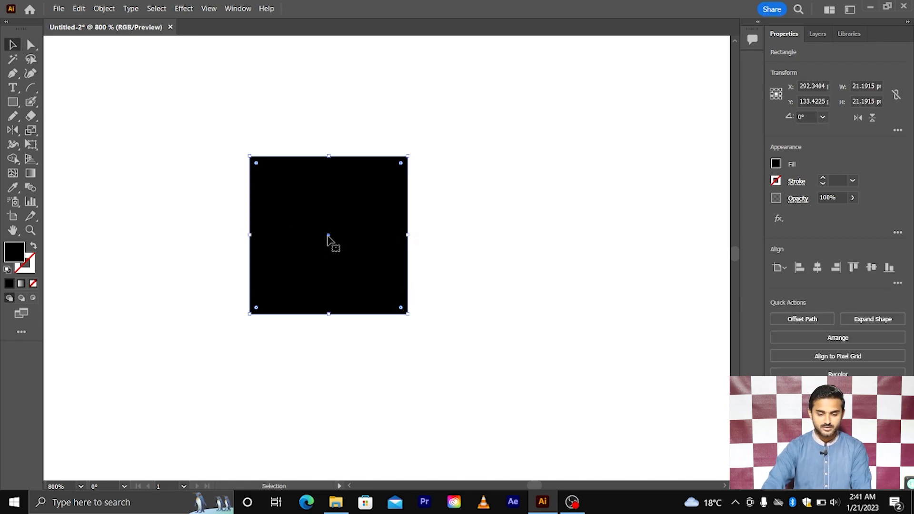
{"action": "key", "text": "a"}
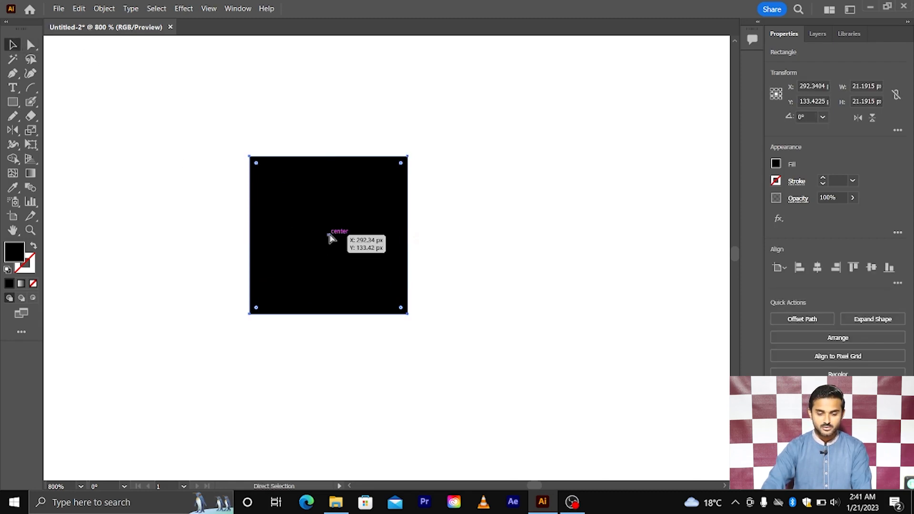
{"action": "key", "text": "ctrl+equal"}
{"action": "key", "text": "ctrl"}
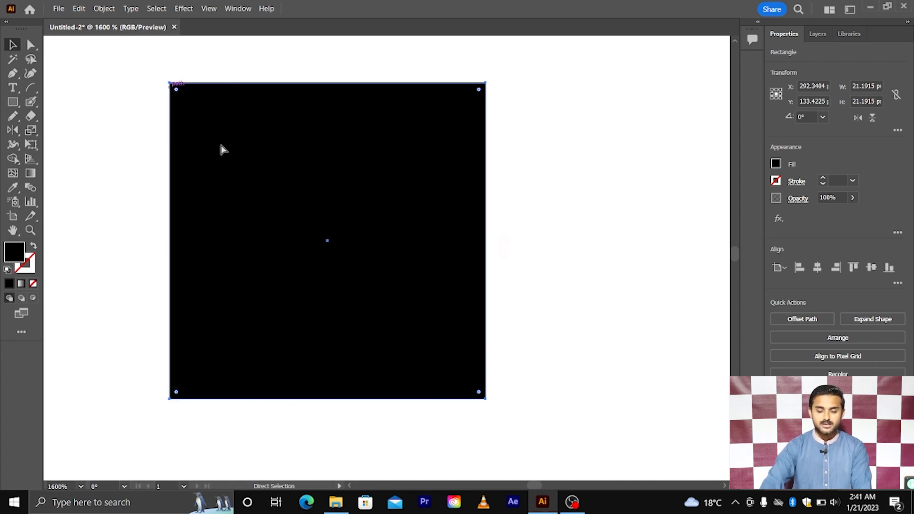
Draw a thin vertical rectangle about 1.15 px wide and 20.8 px high above the square.
{"action": "scroll", "coordinate": [387, 276], "scroll_direction": "down", "scroll_amount": 1}
{"action": "scroll", "coordinate": [387, 275], "scroll_direction": "down", "scroll_amount": 1}
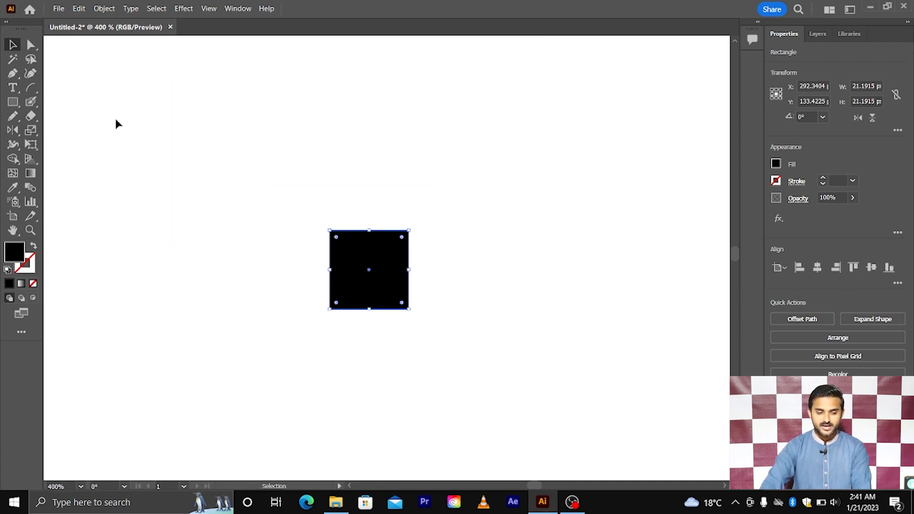
{"action": "left_click_drag", "start_coordinate": [13, 102], "coordinate": [62, 104]}
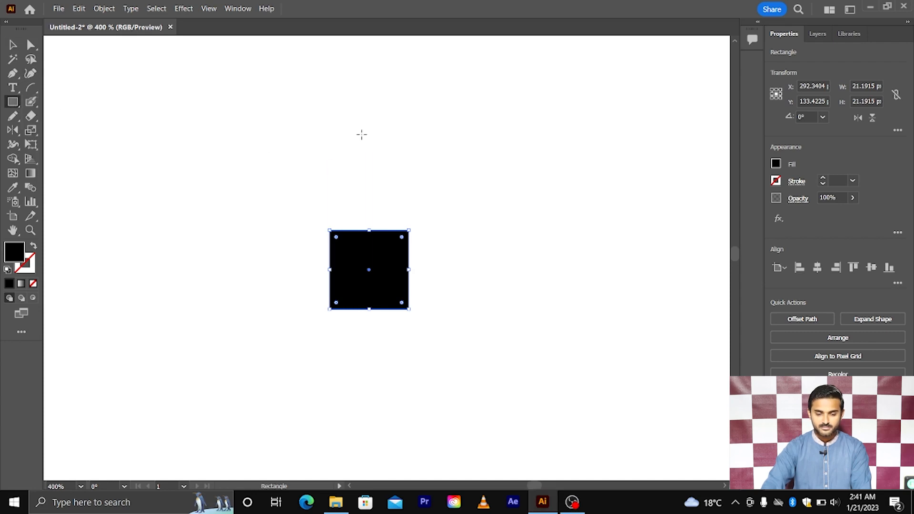
{"action": "left_click_drag", "start_coordinate": [348, 130], "coordinate": [352, 207]}
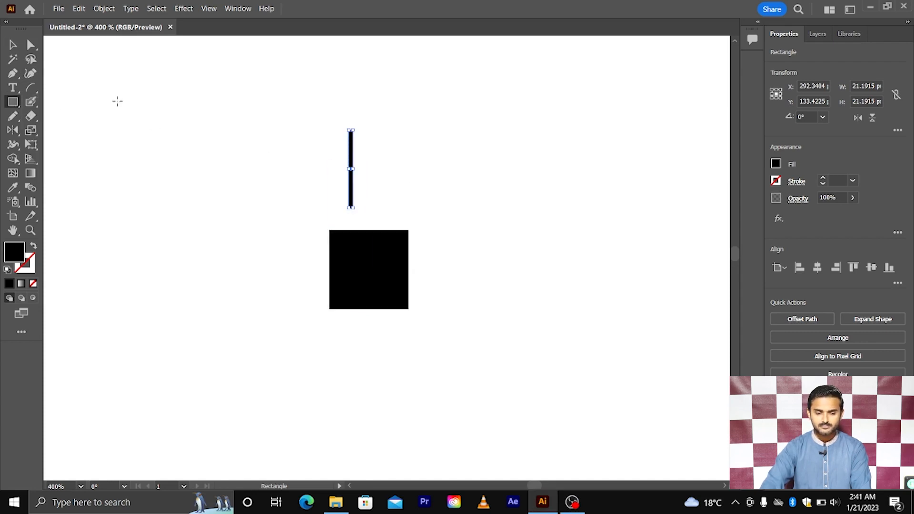
{"action": "left_click", "coordinate": [13, 45]}
Move the thin vertical bar sideways by about 4.9 px so it snaps to the square's vertical center line.
{"action": "scroll", "coordinate": [464, 221], "scroll_direction": "up", "scroll_amount": 2}
{"action": "scroll", "coordinate": [438, 214], "scroll_direction": "down", "scroll_amount": 2}
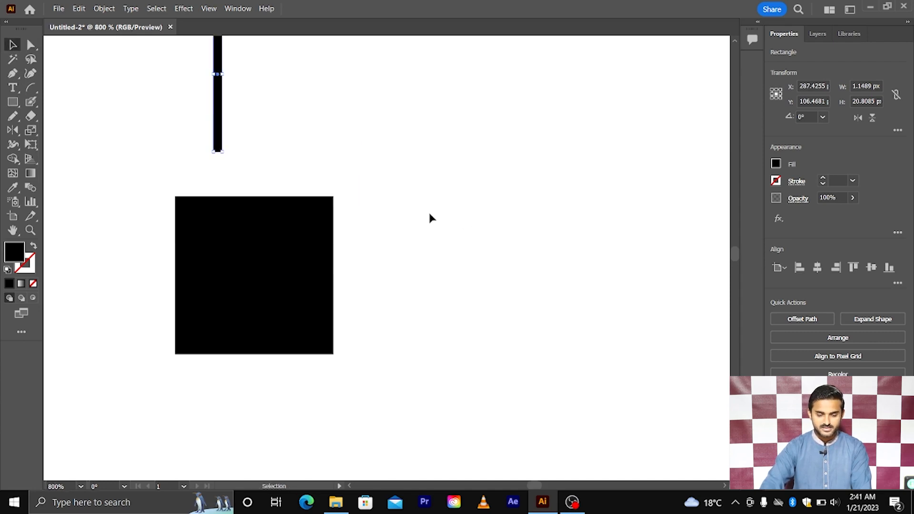
{"action": "left_click", "coordinate": [428, 210]}
{"action": "scroll", "coordinate": [427, 210], "scroll_direction": "left", "scroll_amount": 1}
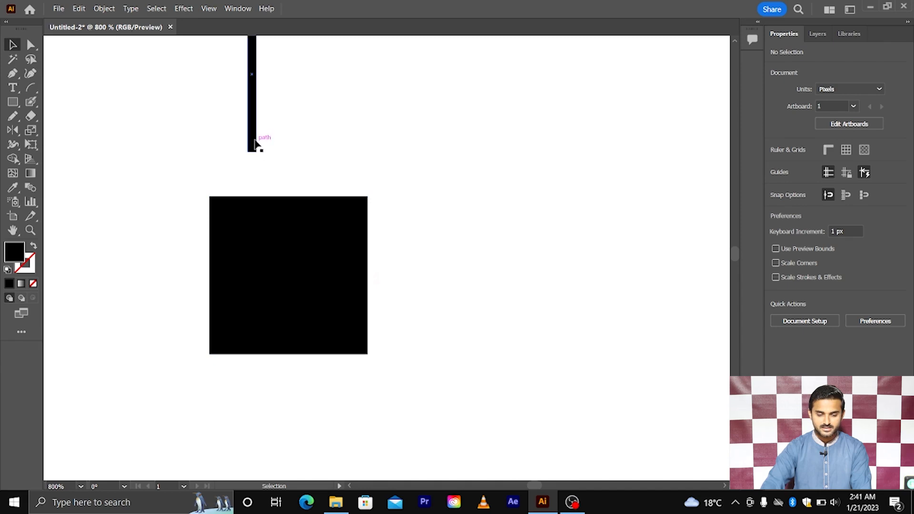
{"action": "left_click_drag", "start_coordinate": [252, 143], "coordinate": [289, 142]}
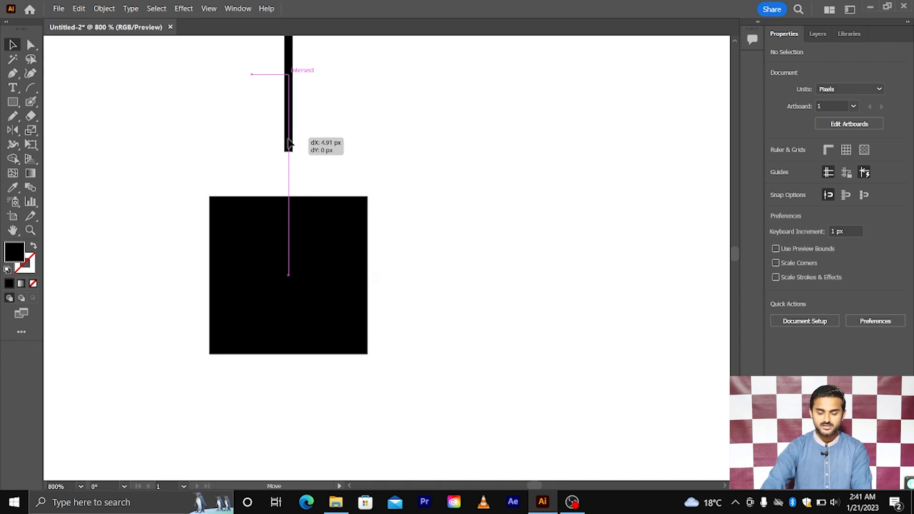
{"action": "left_click_drag", "start_coordinate": [289, 143], "coordinate": [288, 145]}
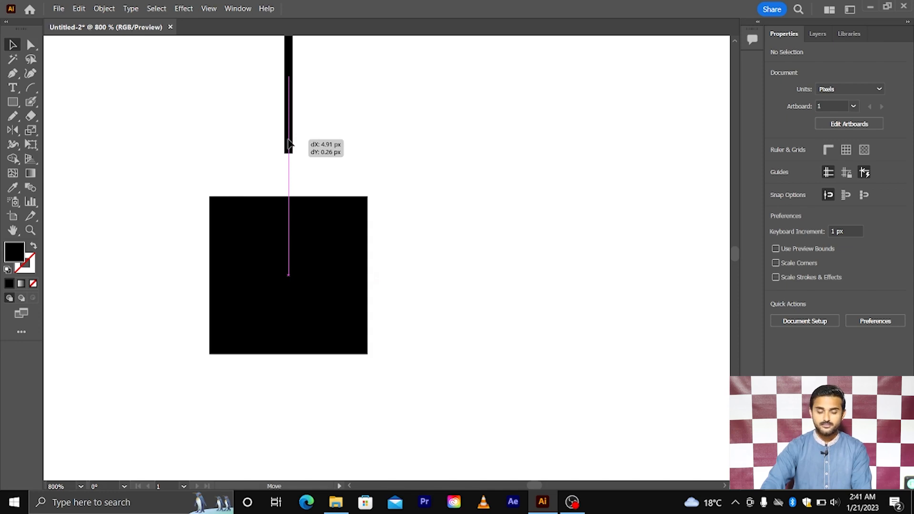
{"action": "left_click_drag", "start_coordinate": [288, 144], "coordinate": [288, 143]}
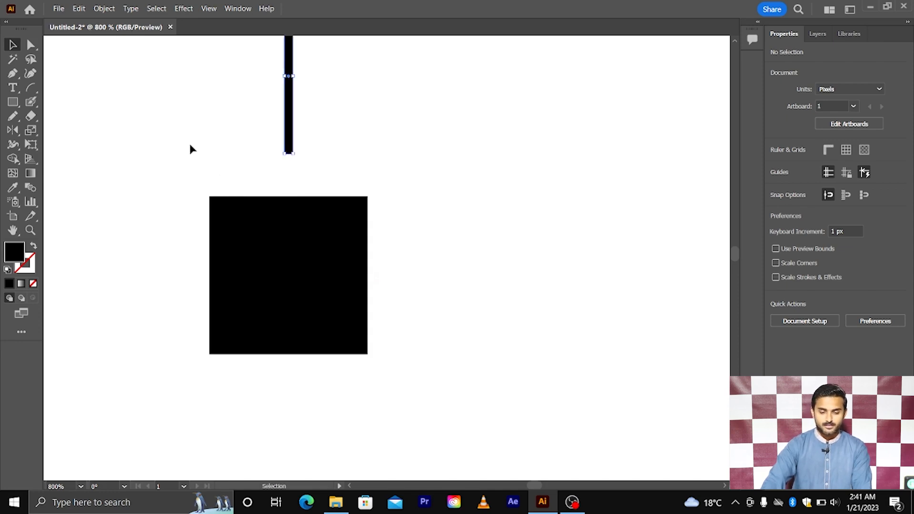
Delete both the vertical bar and the square.
{"action": "left_click", "coordinate": [342, 284], "text": "shift"}
{"action": "key", "text": "Delete"}
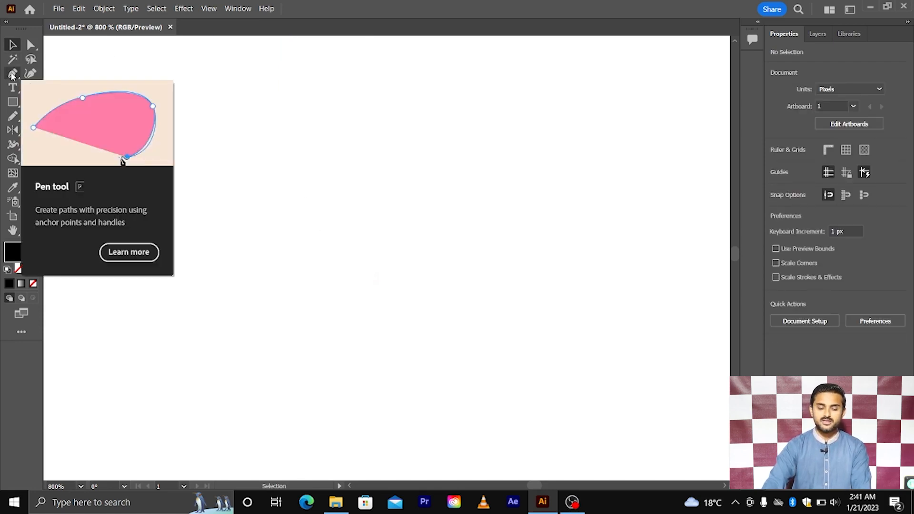
Draw a straight horizontal path about 43 px long with the Pen tool.
{"action": "left_click", "coordinate": [12, 74]}
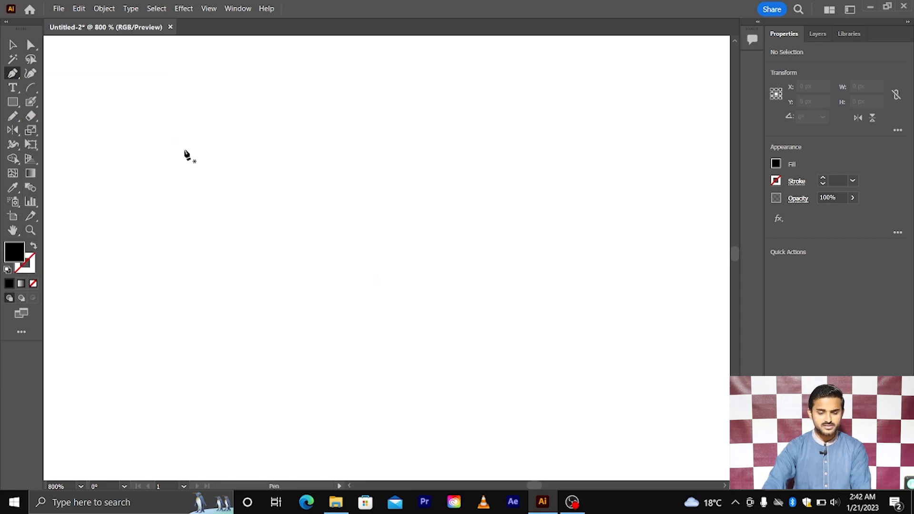
{"action": "left_click", "coordinate": [132, 140]}
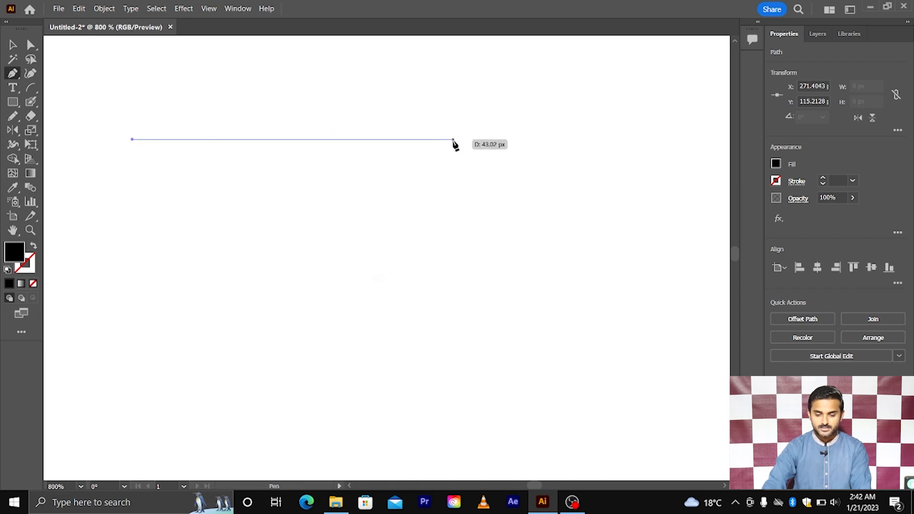
{"action": "left_click", "coordinate": [452, 139]}
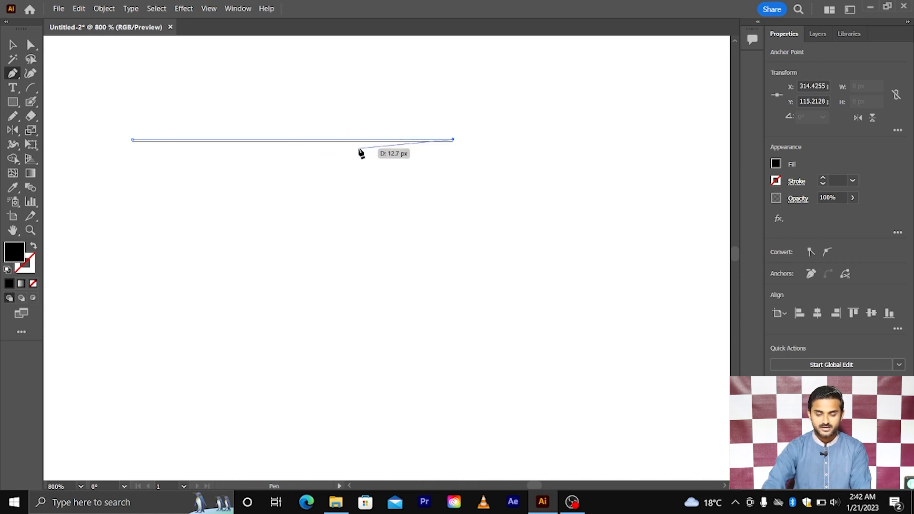
End the pen path and delete the horizontal line.
{"action": "key", "text": "v"}
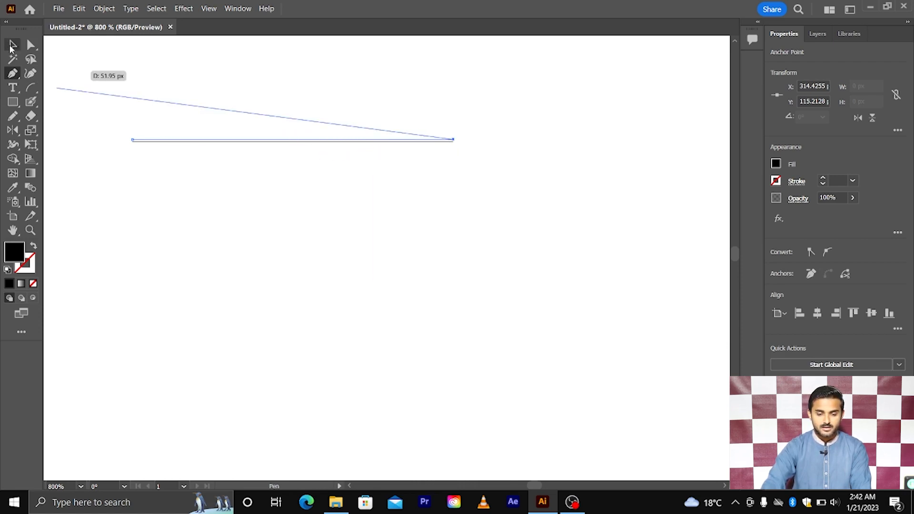
{"action": "left_click", "coordinate": [204, 110]}
{"action": "left_click_drag", "start_coordinate": [204, 114], "coordinate": [309, 194]}
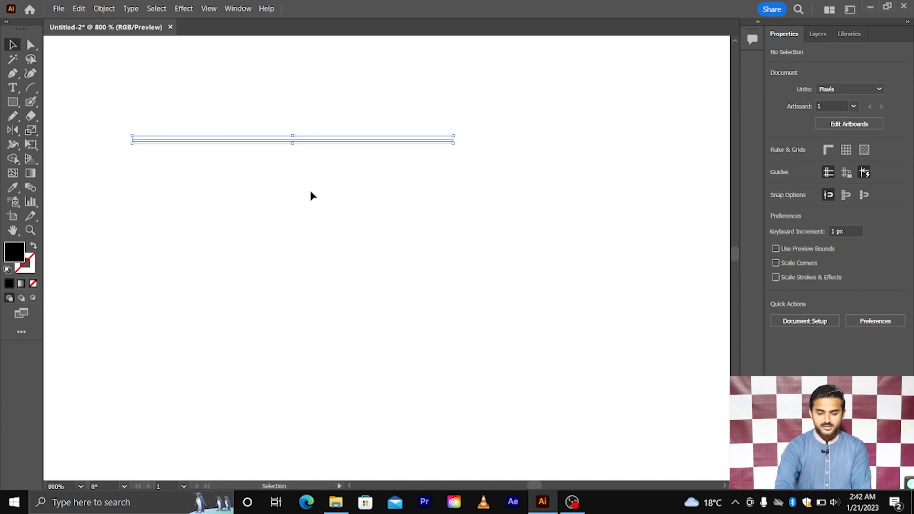
{"action": "key", "text": "Delete"}
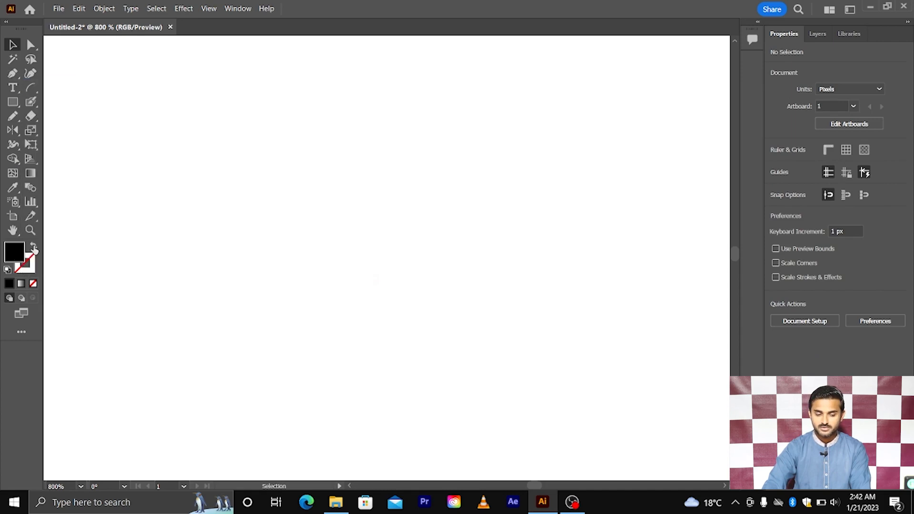
Swap fill and stroke so new paths get no fill and a black stroke.
{"action": "left_click", "coordinate": [34, 247]}
{"action": "left_click", "coordinate": [33, 267]}
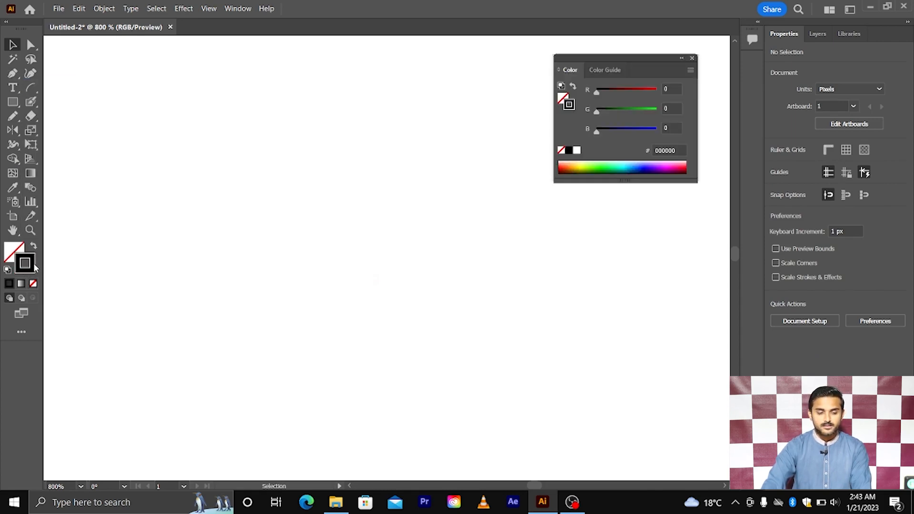
Draw an upward-arching curve with the Pen tool between two anchor points about 29 px apart.
{"action": "key", "text": "p"}
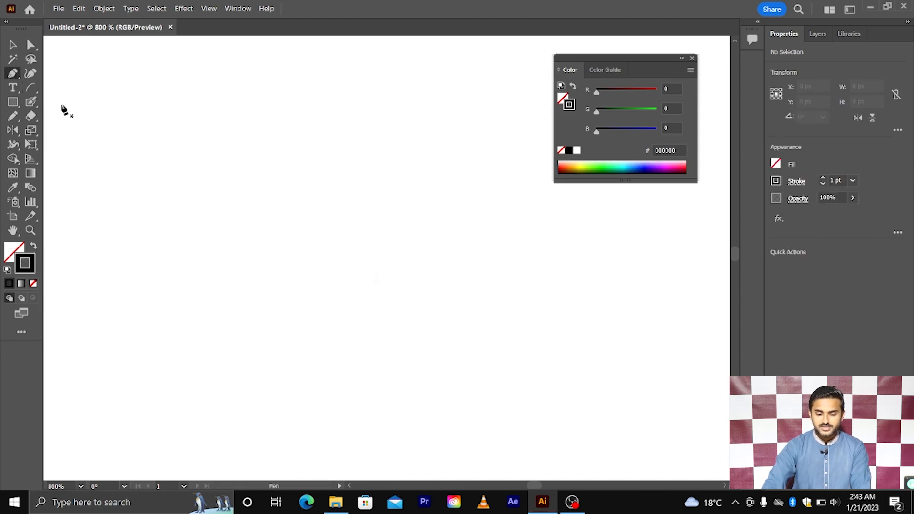
{"action": "left_click", "coordinate": [168, 189]}
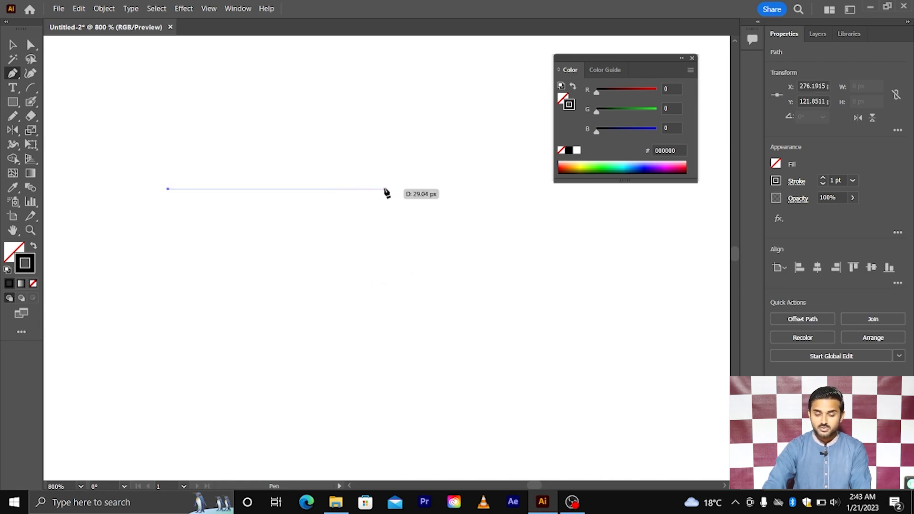
{"action": "mouse_move", "coordinate": [385, 189]}
{"action": "left_mouse_down"}
{"action": "mouse_move", "coordinate": [524, 298]}
{"action": "mouse_move", "coordinate": [511, 295]}
{"action": "left_mouse_up"}
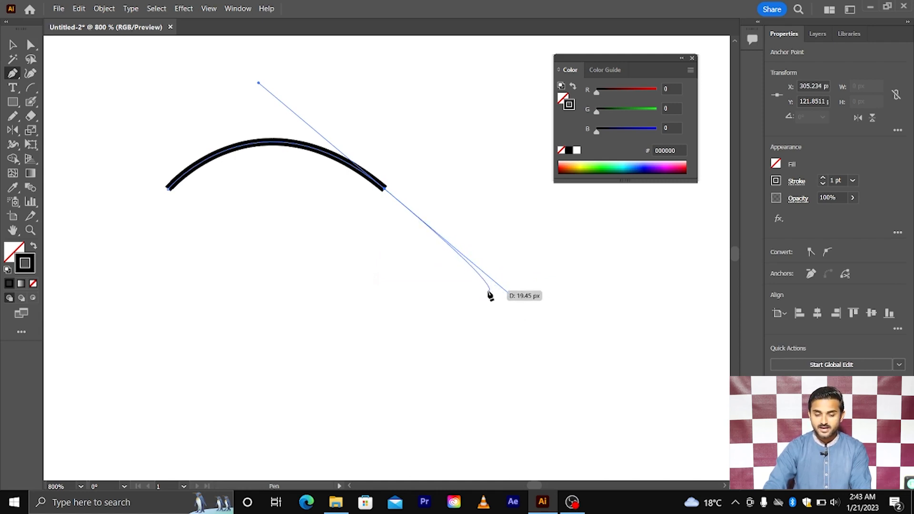
{"action": "scroll", "coordinate": [490, 296], "scroll_direction": "down", "scroll_amount": 1}
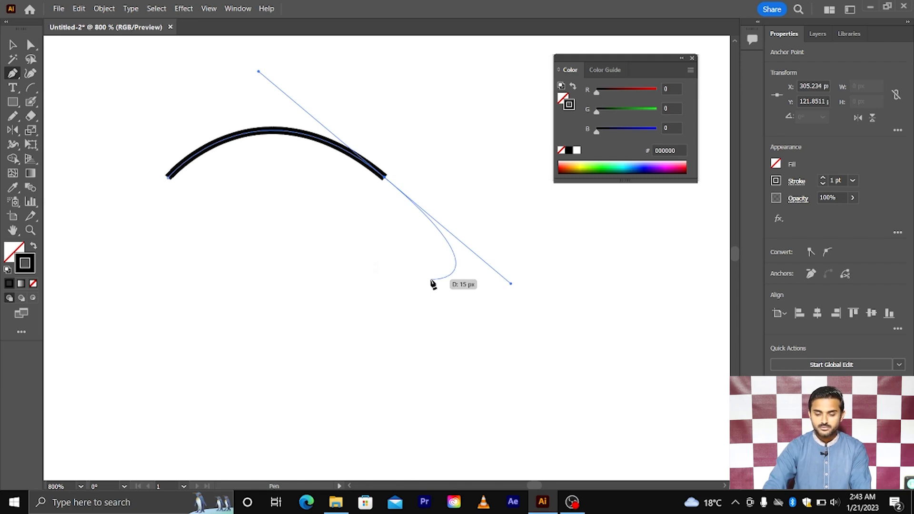
Remove the outgoing direction handle at the curve's end anchor and preview a straight segment going down from it.
{"action": "left_click", "coordinate": [385, 179]}
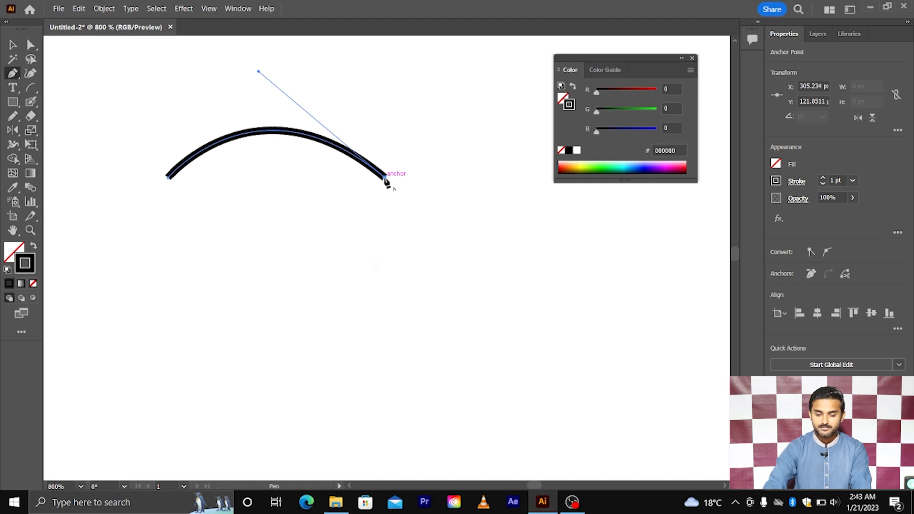
{"action": "left_click_drag", "start_coordinate": [429, 242], "coordinate": [386, 292]}
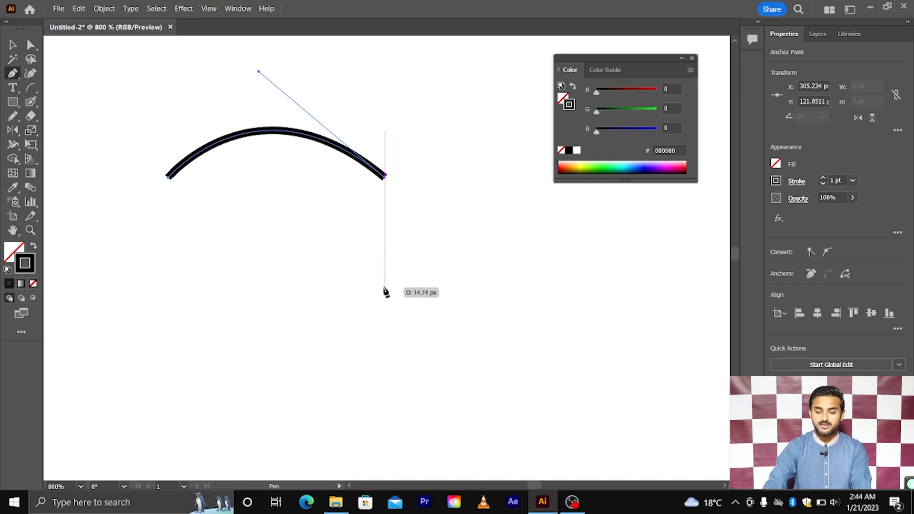
{"action": "left_click_drag", "start_coordinate": [386, 292], "coordinate": [386, 291]}
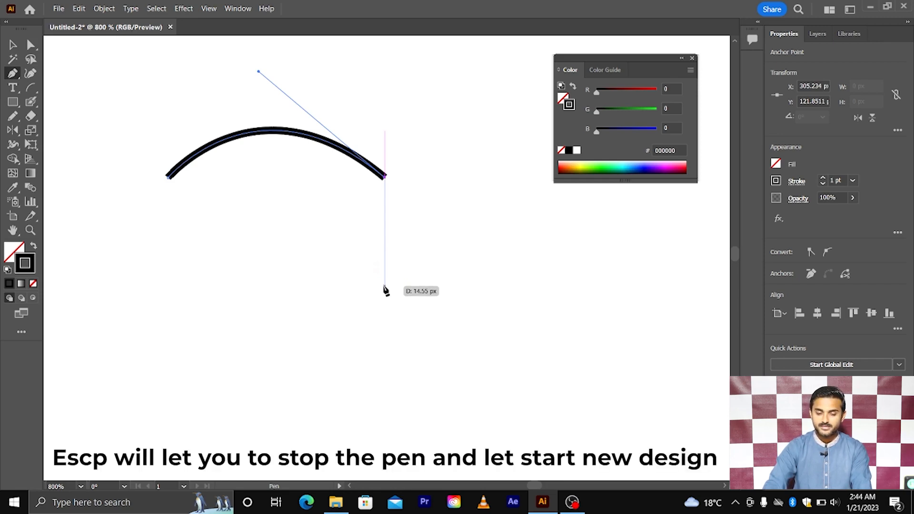
Stop drawing the path and delete the curve.
{"action": "key", "text": "v"}
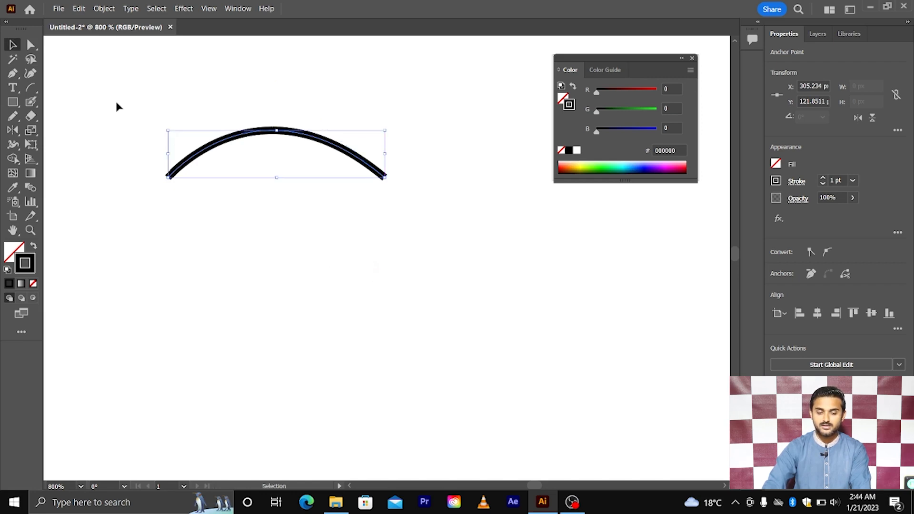
{"action": "left_click_drag", "start_coordinate": [190, 114], "coordinate": [337, 190]}
{"action": "key", "text": "Delete"}
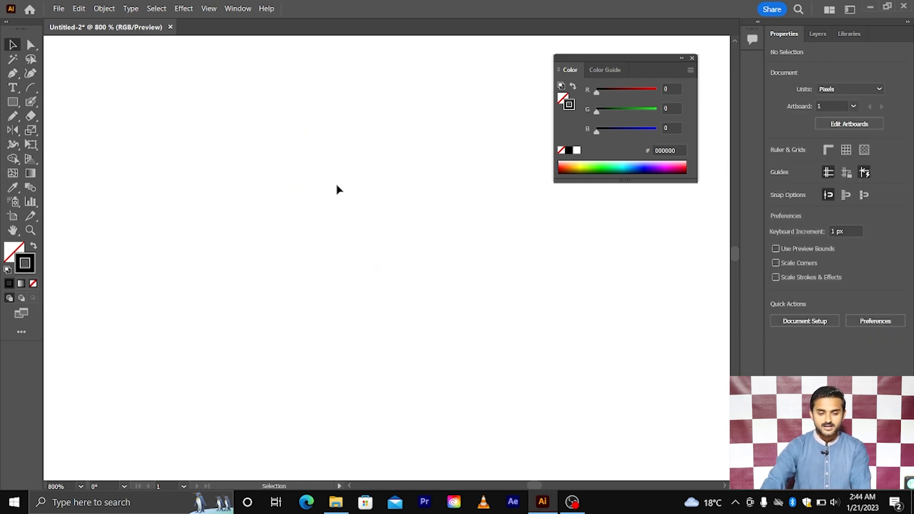
Draw a closed rectangle about 28 px wide and 18 px high with the Pen tool, constraining its segments to horizontal and vertical.
{"action": "left_click", "coordinate": [15, 74]}
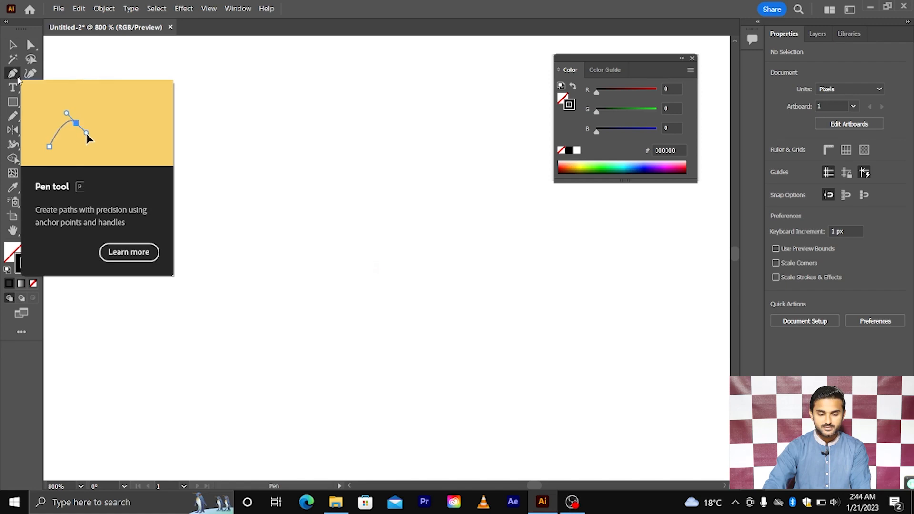
{"action": "left_click", "coordinate": [211, 135]}
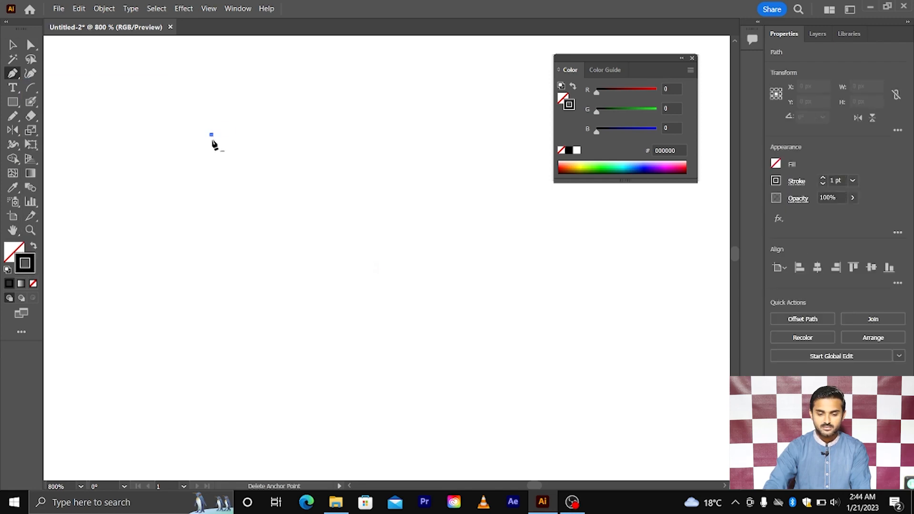
{"action": "left_click", "coordinate": [420, 135]}
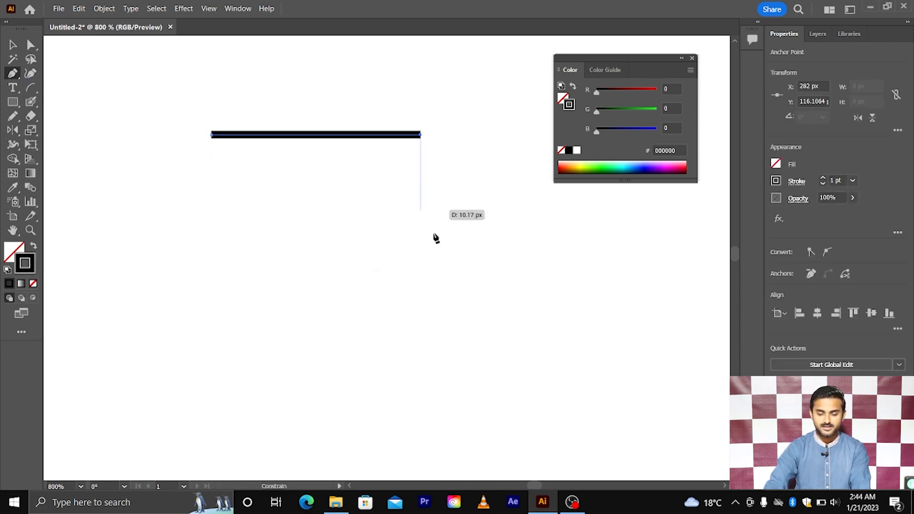
{"action": "left_click", "coordinate": [420, 267]}
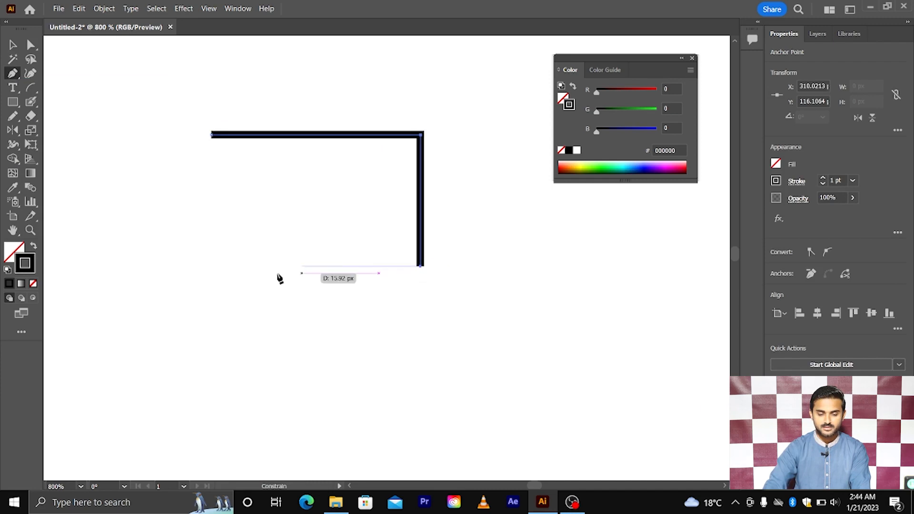
{"action": "left_click", "coordinate": [212, 267]}
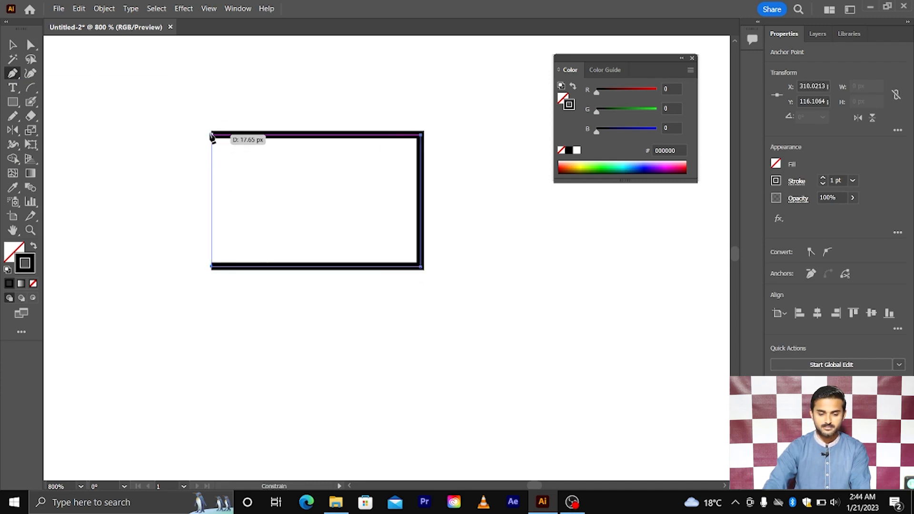
{"action": "left_click", "coordinate": [212, 135]}
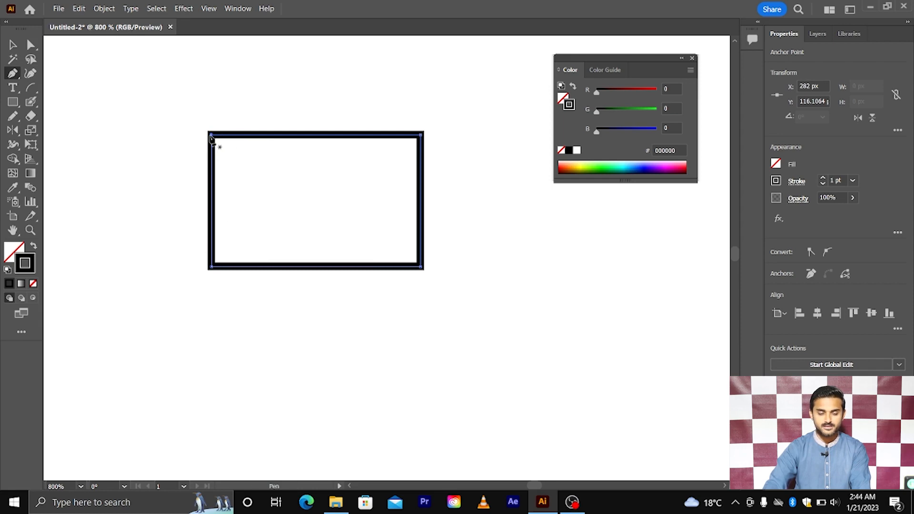
Select the whole Pen-drawn rectangle and delete it.
{"action": "left_click", "coordinate": [13, 45]}
{"action": "left_click_drag", "start_coordinate": [130, 100], "coordinate": [455, 288]}
{"action": "key", "text": "Delete"}
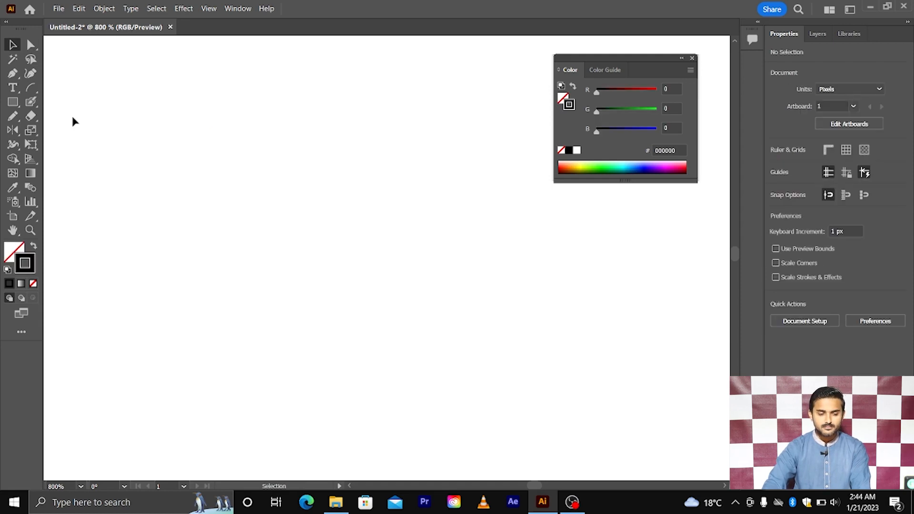
Draw an open, three-segment left half of a pen-nib shape, about 4 px wide and 11 px high, with the Pen tool.
{"action": "left_click", "coordinate": [16, 78]}
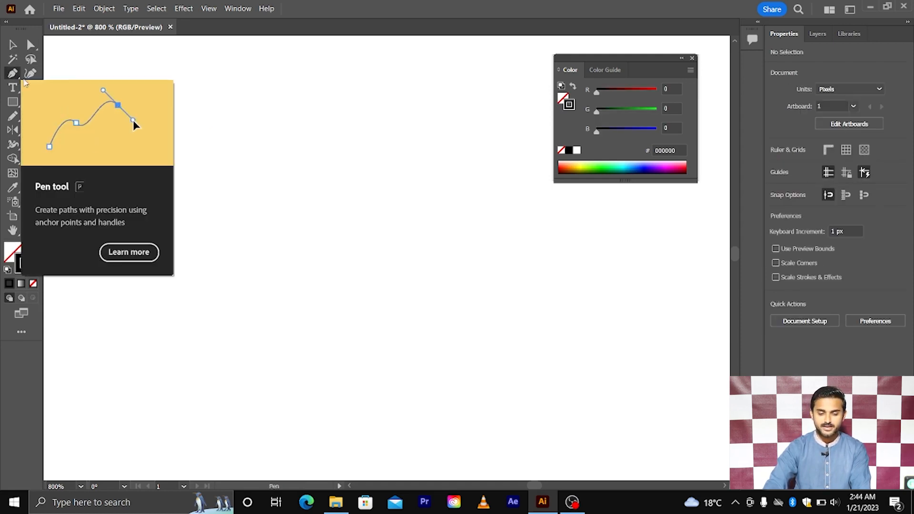
{"action": "left_click", "coordinate": [333, 136]}
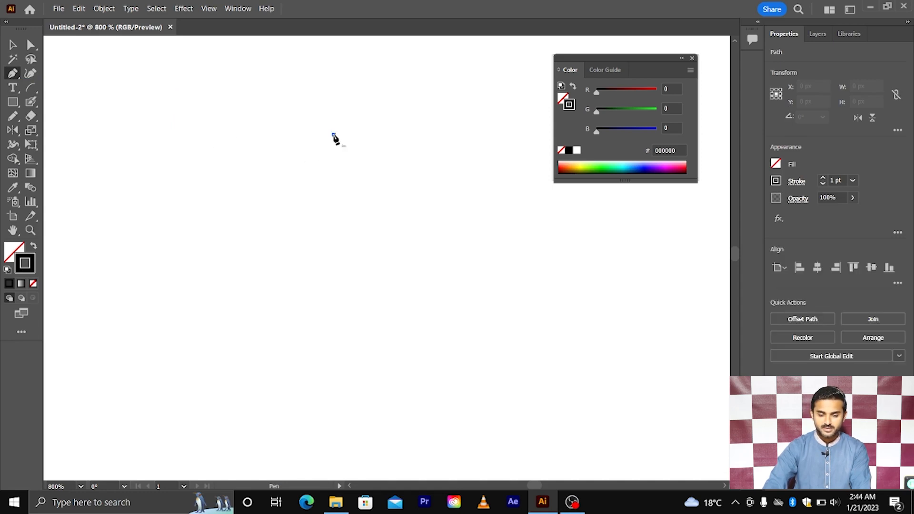
{"action": "left_click", "coordinate": [305, 190]}
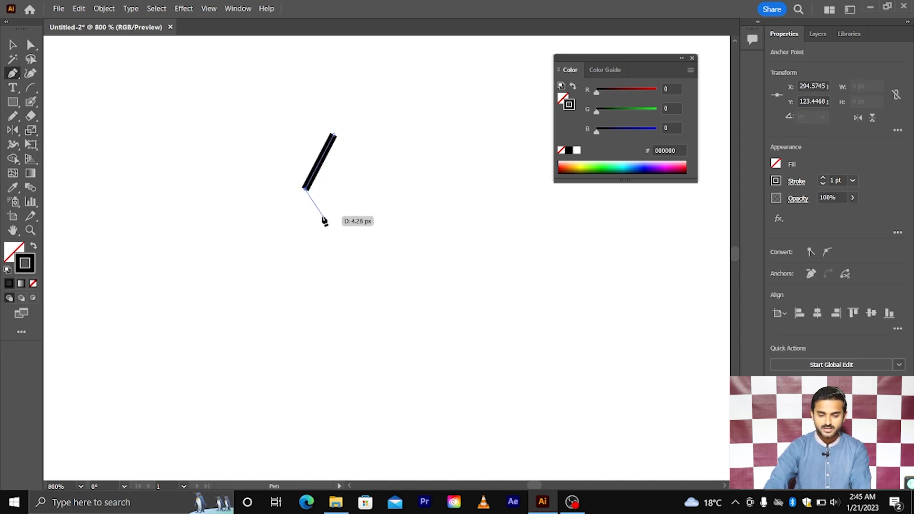
{"action": "left_click", "coordinate": [319, 216]}
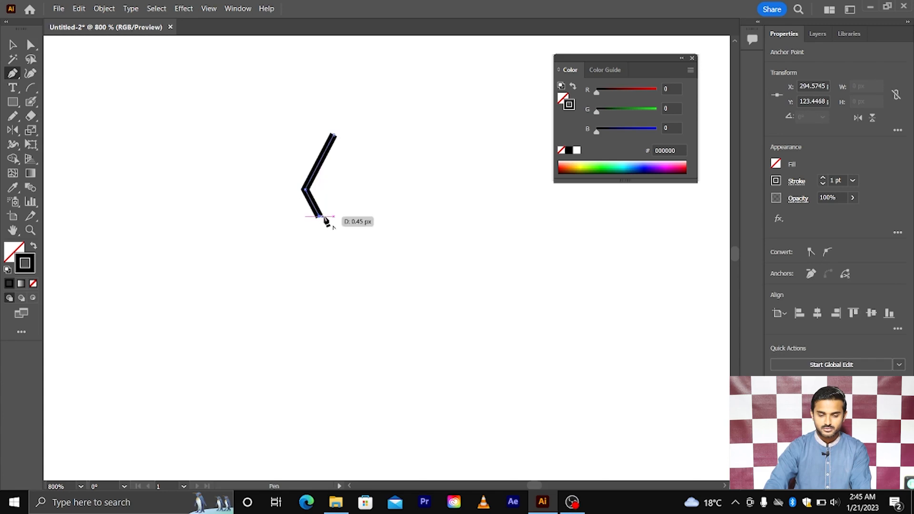
{"action": "left_click", "coordinate": [334, 217]}
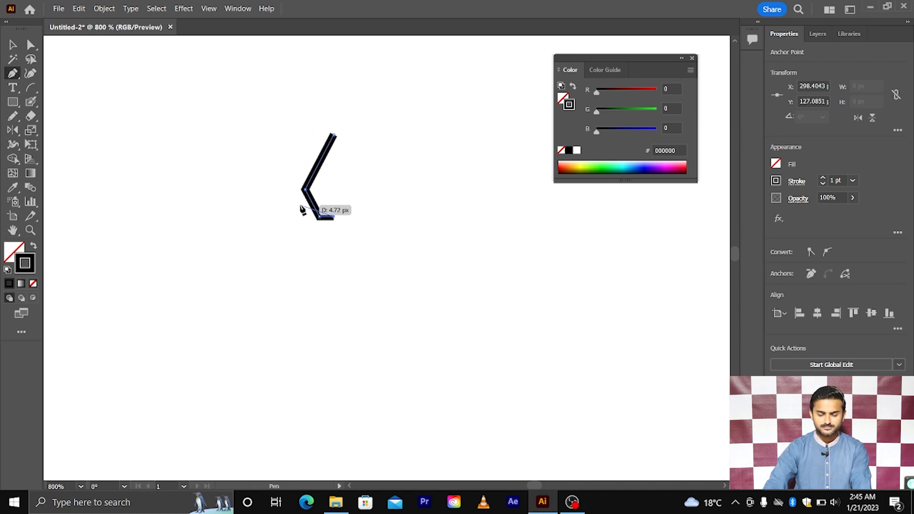
{"action": "key", "text": "v"}
Try to create a copy of the half outline reflected across the vertical axis.
{"action": "scroll", "coordinate": [331, 159], "scroll_direction": "up", "scroll_amount": 2}
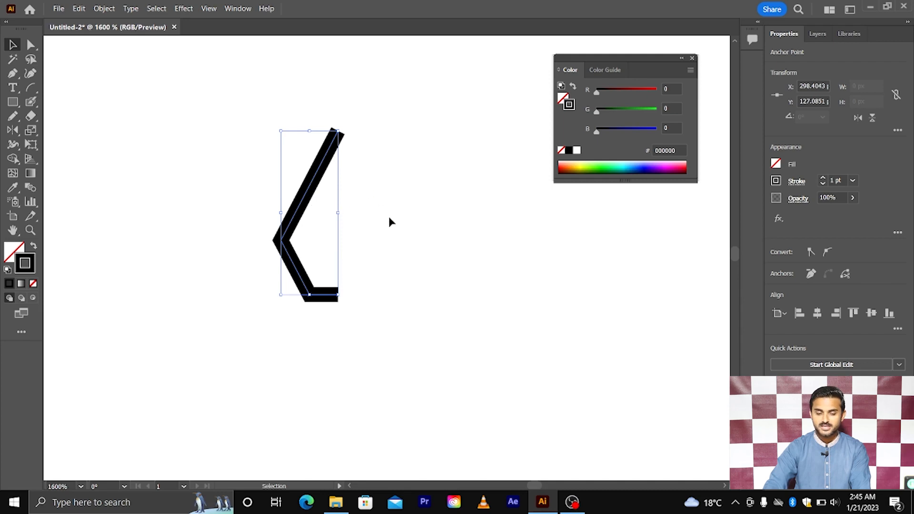
{"action": "scroll", "coordinate": [360, 220], "scroll_direction": "right", "scroll_amount": 2}
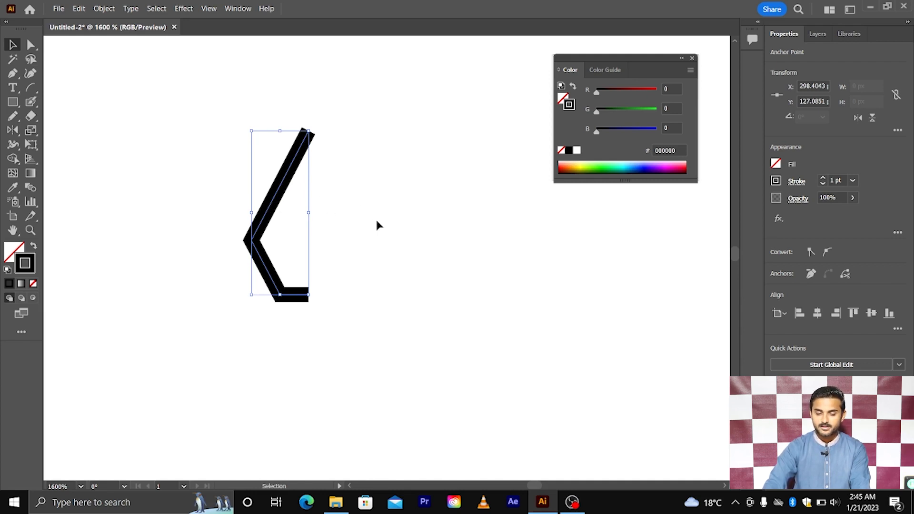
{"action": "right_click", "coordinate": [273, 206]}
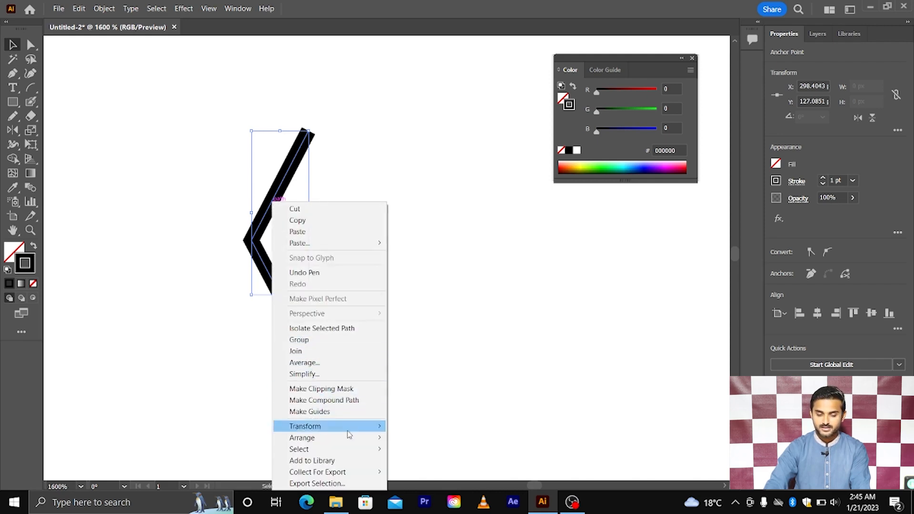
{"action": "mouse_move", "coordinate": [353, 434]}
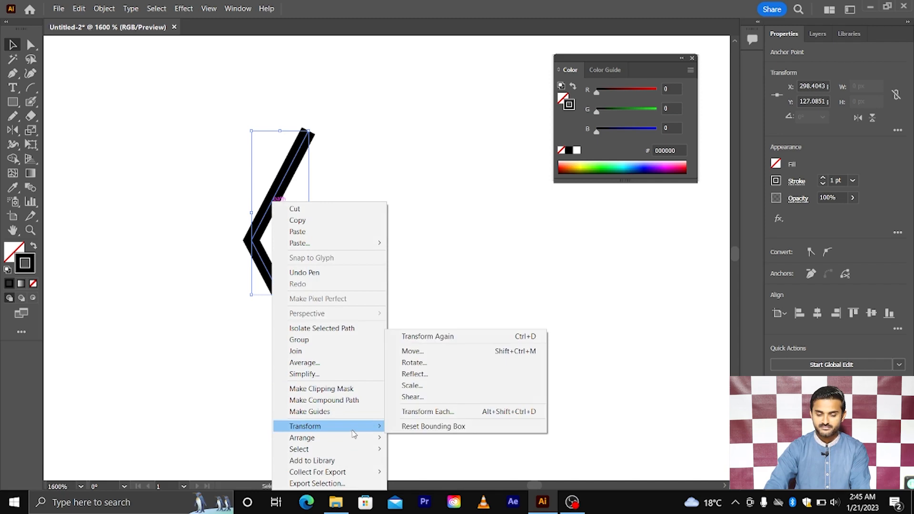
{"action": "left_click", "coordinate": [405, 374]}
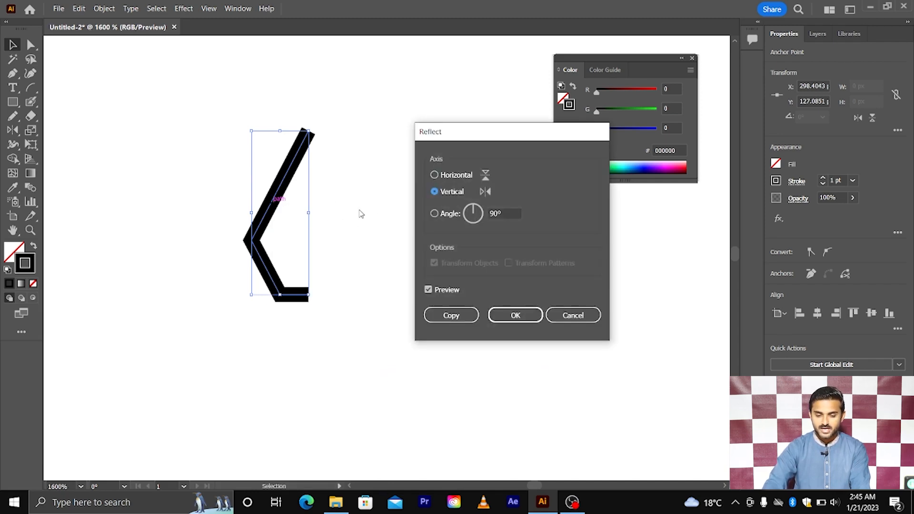
{"action": "left_click_drag", "start_coordinate": [449, 137], "coordinate": [404, 132]}
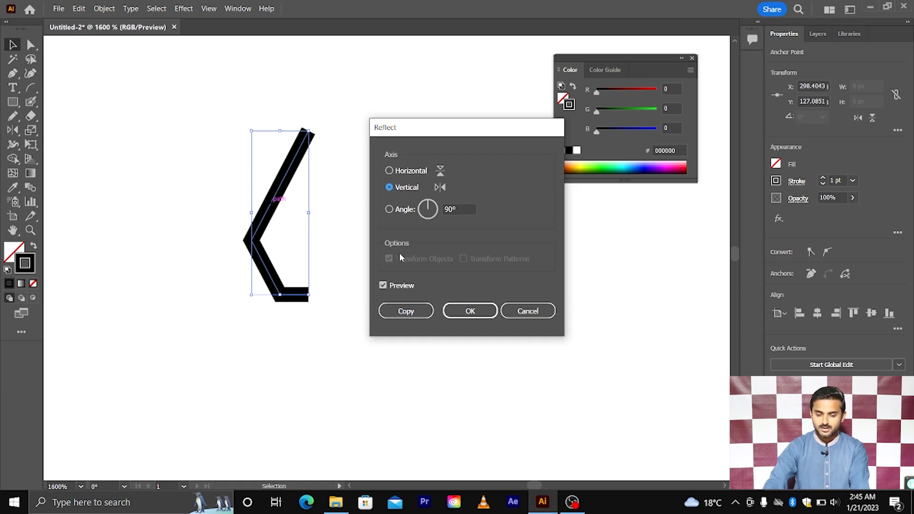
{"action": "left_click", "coordinate": [412, 311]}
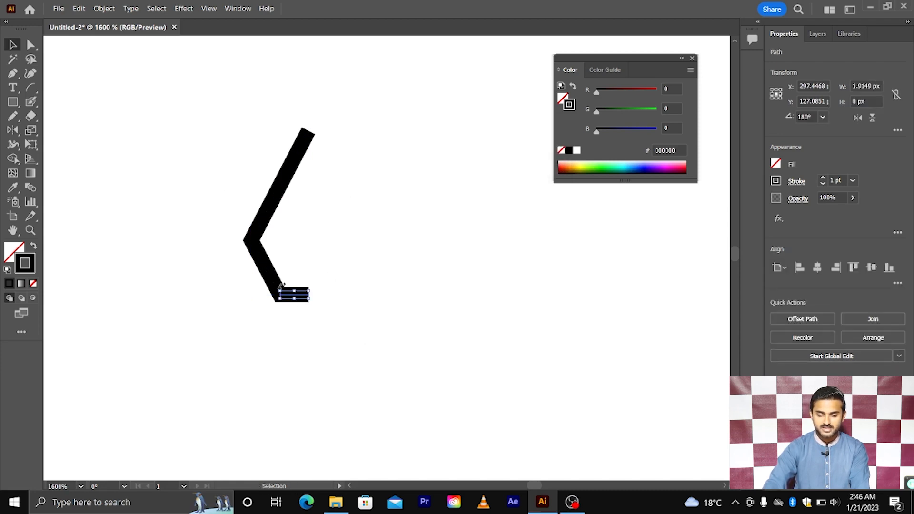
Select the entire half outline, create a copy reflected across the vertical axis, and move it right to meet the original's open ends.
{"action": "left_click_drag", "start_coordinate": [218, 149], "coordinate": [376, 337]}
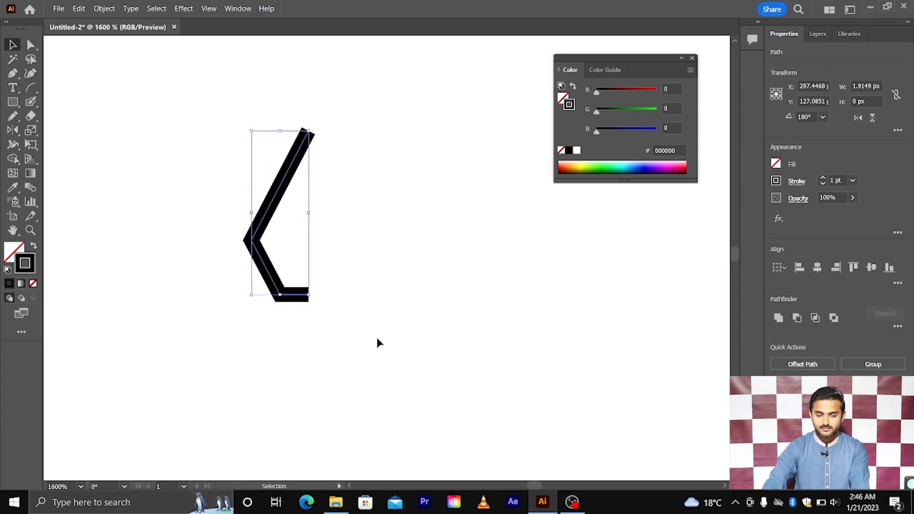
{"action": "right_click", "coordinate": [279, 199]}
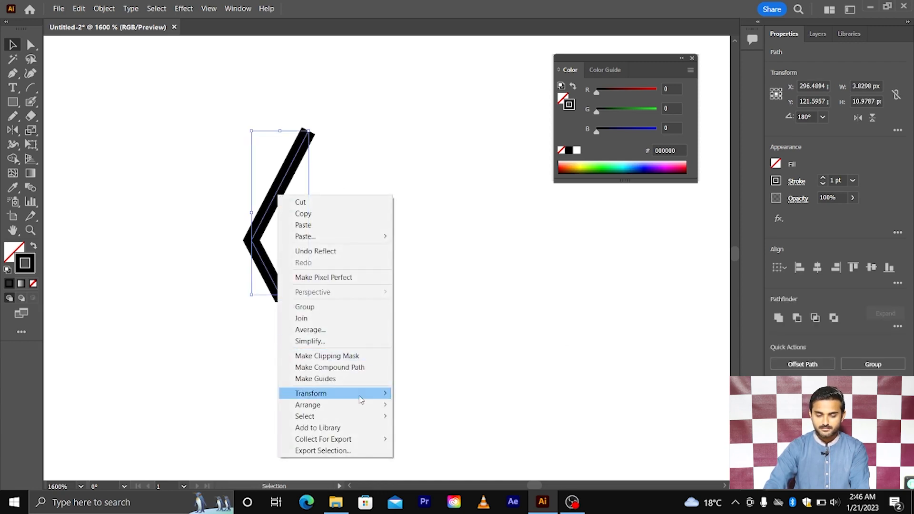
{"action": "mouse_move", "coordinate": [367, 399]}
{"action": "left_click", "coordinate": [421, 431]}
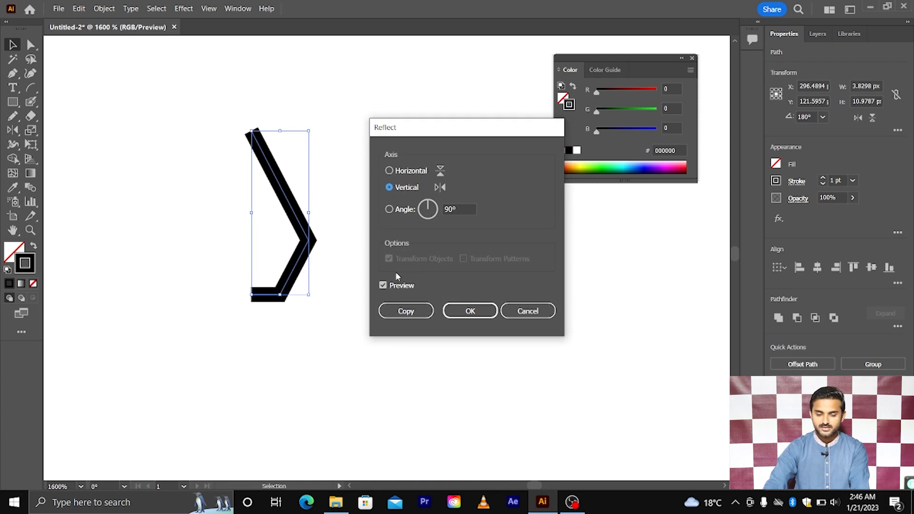
{"action": "left_click", "coordinate": [404, 312]}
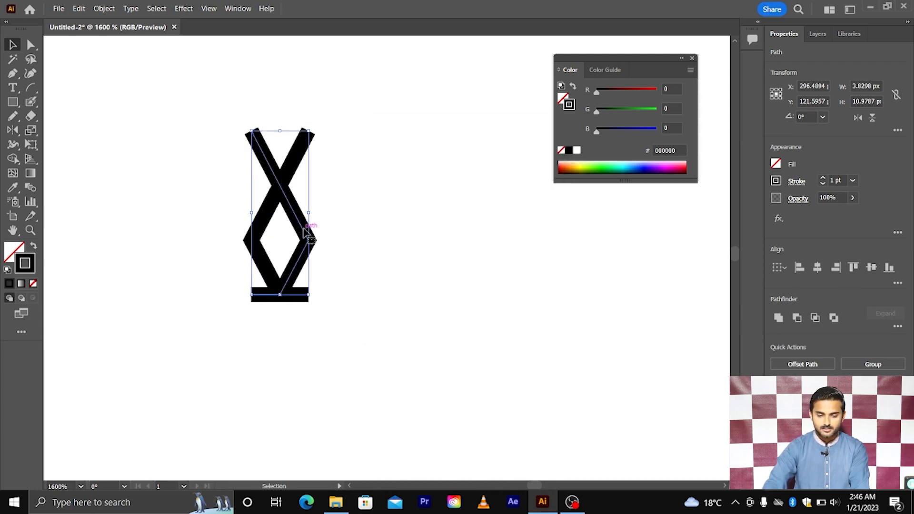
{"action": "left_click_drag", "start_coordinate": [306, 231], "coordinate": [360, 235]}
Examine the joint between the two halves at the shape's apex, selecting each half separately.
{"action": "scroll", "coordinate": [361, 235], "scroll_direction": "up", "scroll_amount": 1}
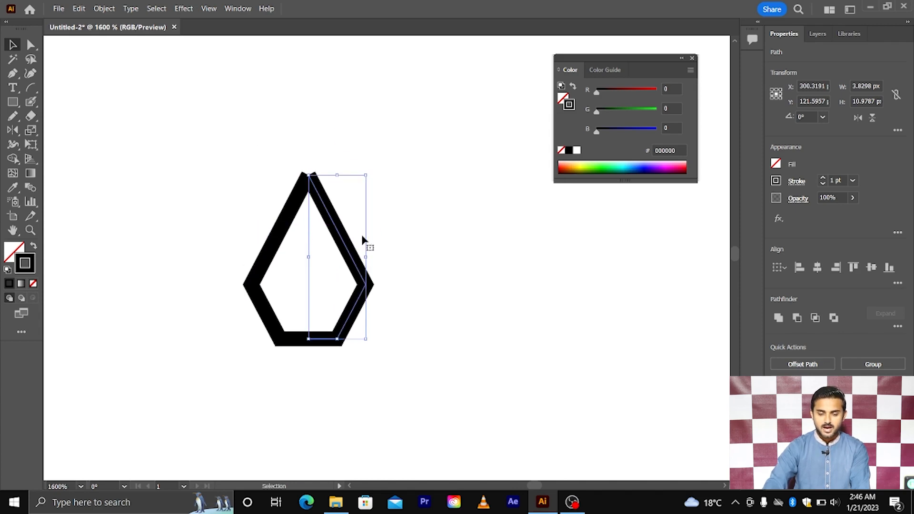
{"action": "scroll", "coordinate": [275, 169], "scroll_direction": "up", "scroll_amount": 1}
{"action": "scroll", "coordinate": [298, 185], "scroll_direction": "up", "scroll_amount": 2}
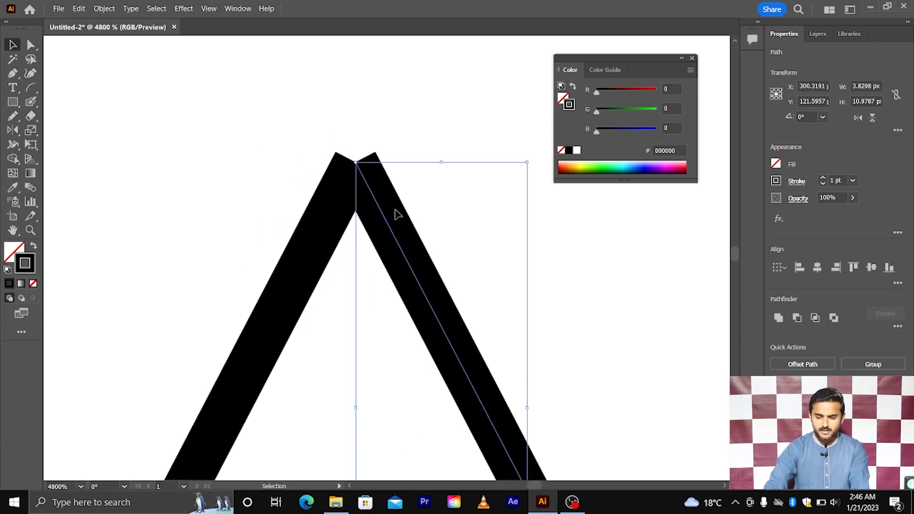
{"action": "key", "text": "ctrl+shift+a"}
{"action": "left_click", "coordinate": [398, 241]}
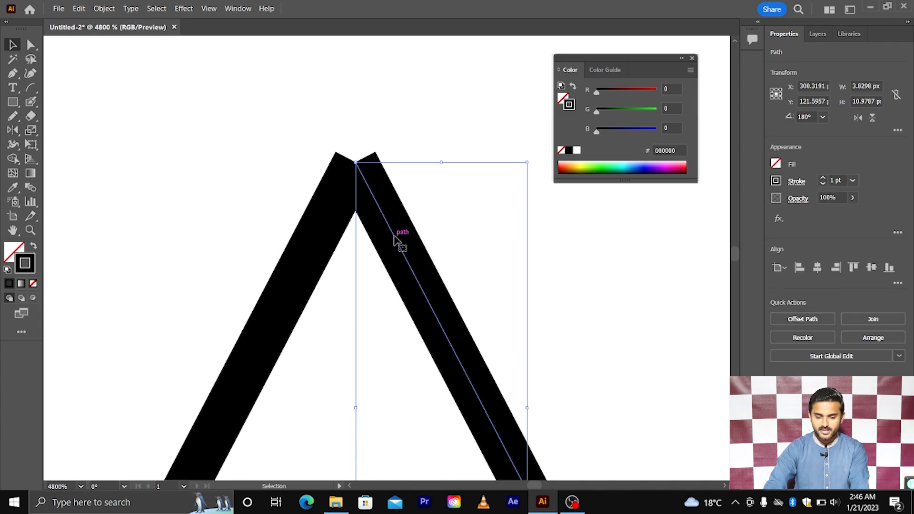
{"action": "left_click", "coordinate": [321, 232]}
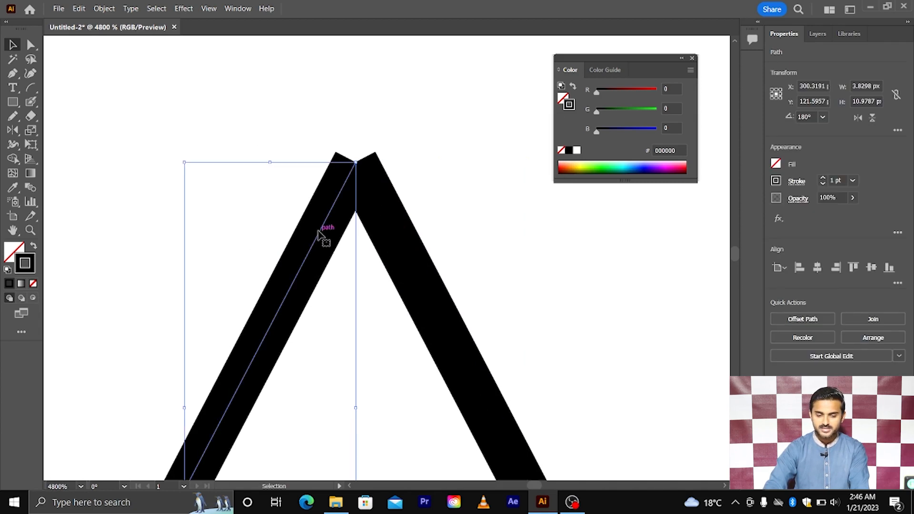
{"action": "scroll", "coordinate": [363, 161], "scroll_direction": "up", "scroll_amount": 2}
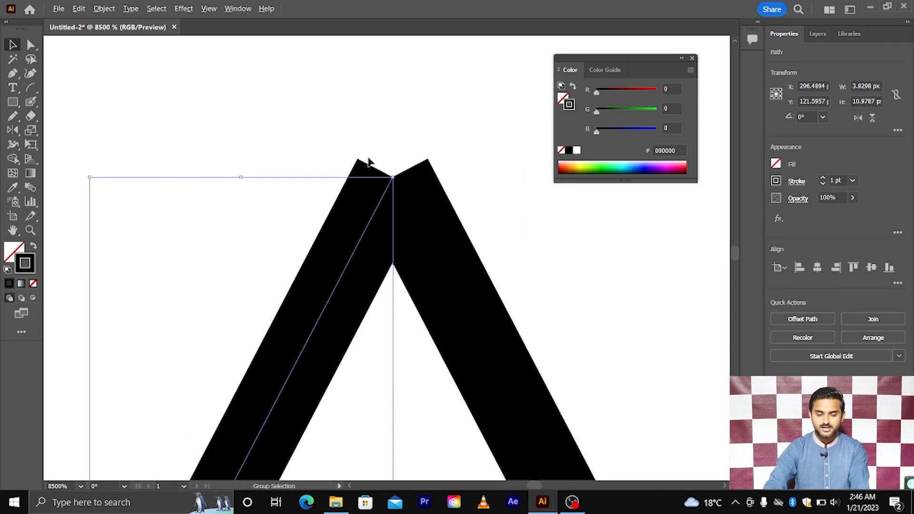
{"action": "scroll", "coordinate": [337, 223], "scroll_direction": "right", "scroll_amount": 3}
{"action": "scroll", "coordinate": [336, 228], "scroll_direction": "down", "scroll_amount": 1}
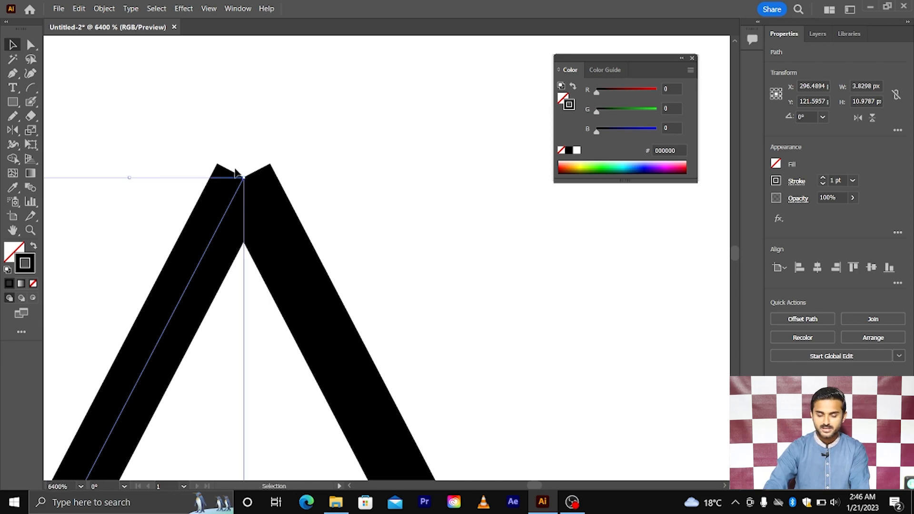
{"action": "scroll", "coordinate": [278, 196], "scroll_direction": "left", "scroll_amount": 2}
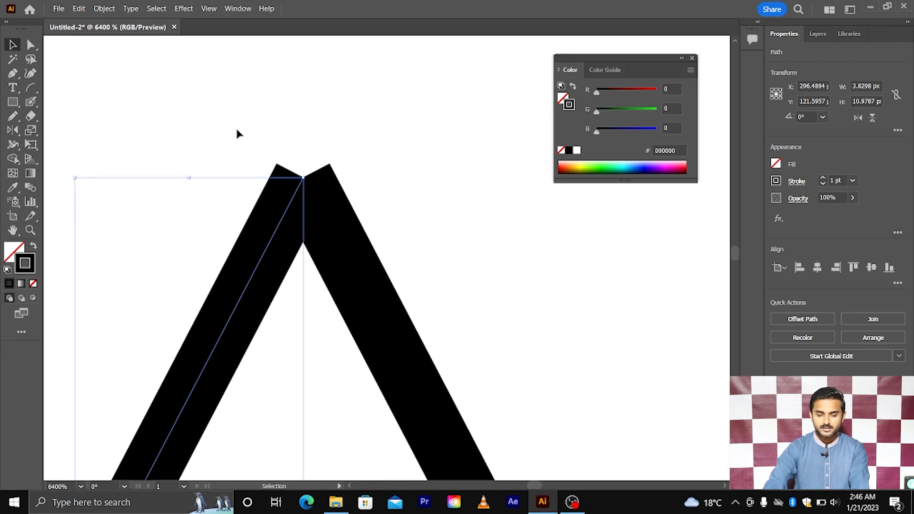
Select both halves across the apex and join them into one outline.
{"action": "mouse_move", "coordinate": [201, 106]}
{"action": "left_mouse_down"}
{"action": "mouse_move", "coordinate": [391, 213]}
{"action": "mouse_move", "coordinate": [337, 183]}
{"action": "left_mouse_up"}
{"action": "right_click", "coordinate": [288, 151]}
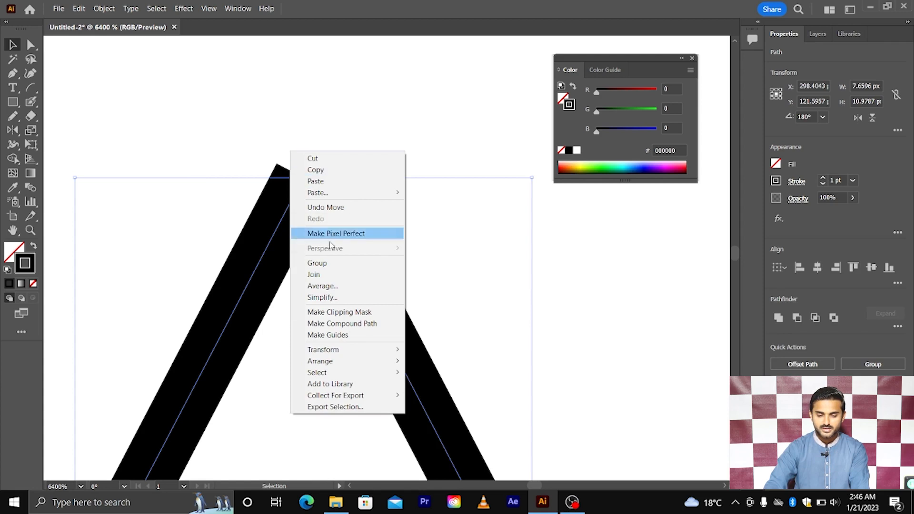
{"action": "left_click", "coordinate": [335, 272]}
Inspect the whole joined outline and its apex corner, with the shape deselected at the end.
{"action": "key", "text": "ctrl+minus"}
{"action": "key", "text": "ctrl+minus"}
{"action": "key", "text": "ctrl+minus"}
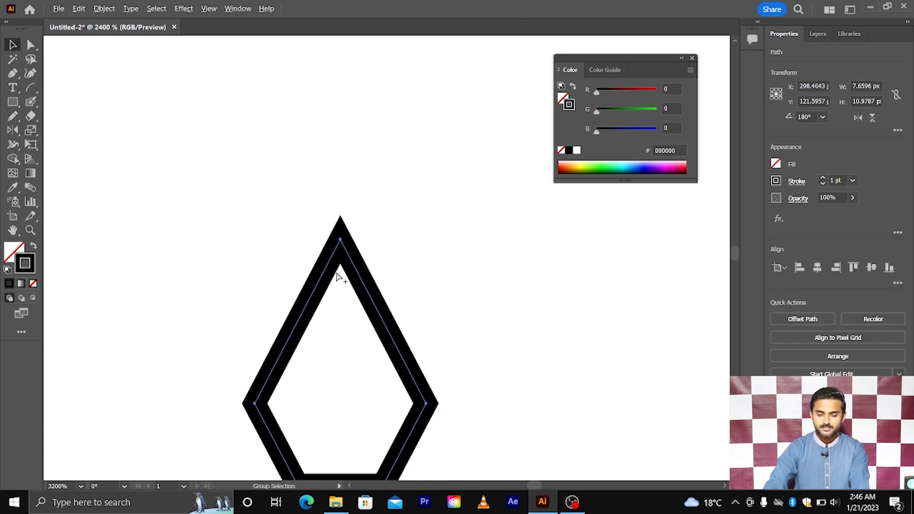
{"action": "scroll", "coordinate": [341, 179], "scroll_direction": "up", "scroll_amount": 1}
{"action": "scroll", "coordinate": [341, 177], "scroll_direction": "down", "scroll_amount": 1}
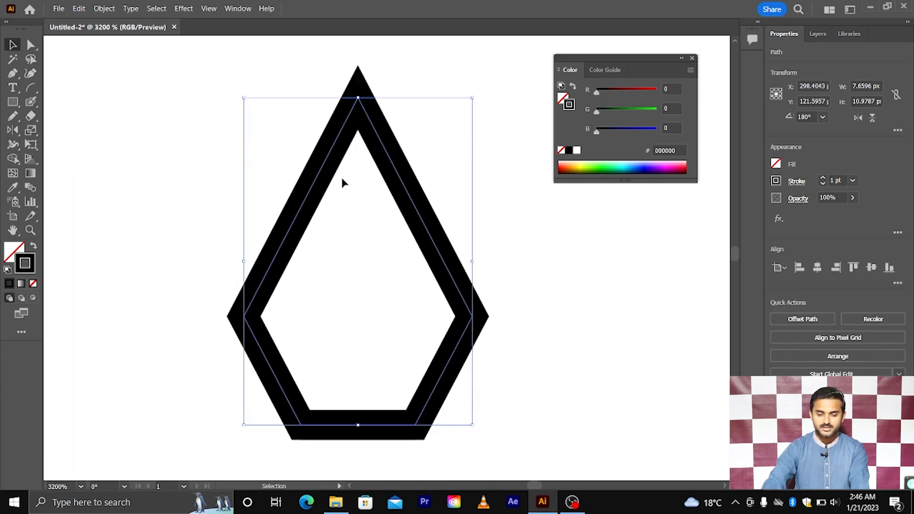
{"action": "scroll", "coordinate": [340, 177], "scroll_direction": "down", "scroll_amount": 1}
{"action": "scroll", "coordinate": [341, 177], "scroll_direction": "up", "scroll_amount": 1}
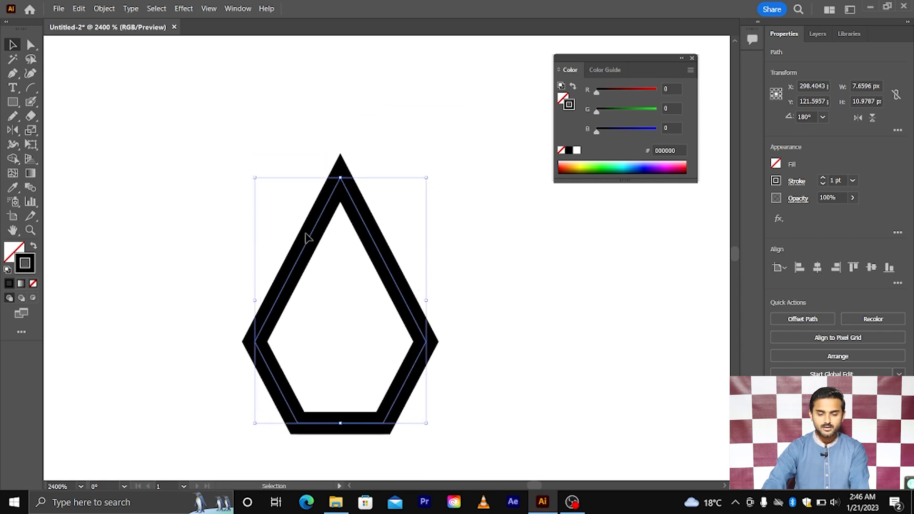
{"action": "left_click", "coordinate": [271, 210]}
{"action": "scroll", "coordinate": [272, 211], "scroll_direction": "down", "scroll_amount": 1}
{"action": "scroll", "coordinate": [273, 215], "scroll_direction": "down", "scroll_amount": 1}
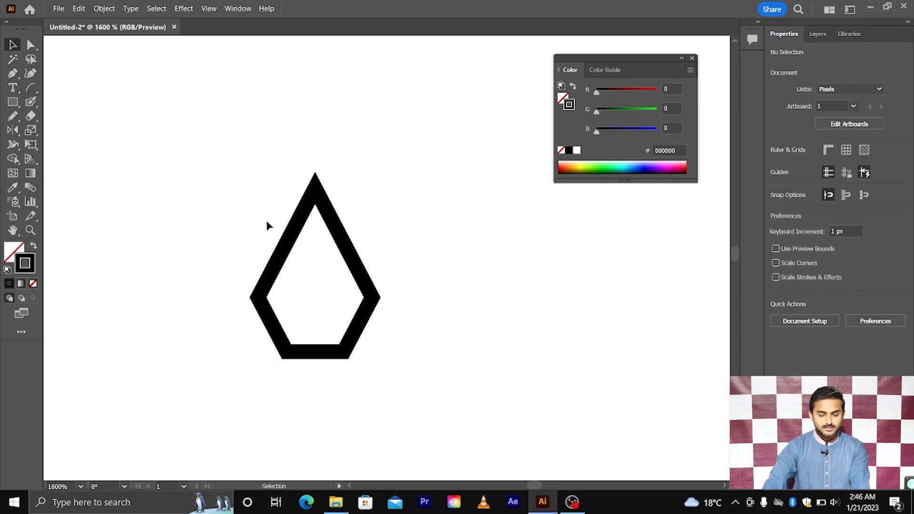
Draw a very thin vertical rectangle about 0.13 by 6.6 px to the left of the nib outline.
{"action": "scroll", "coordinate": [230, 246], "scroll_direction": "down", "scroll_amount": 1}
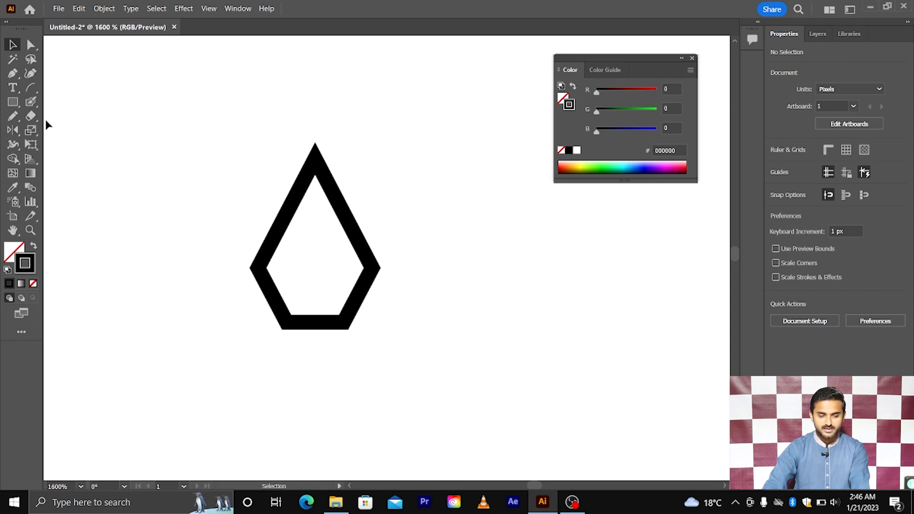
{"action": "left_click", "coordinate": [12, 101]}
{"action": "left_click_drag", "start_coordinate": [167, 135], "coordinate": [166, 239]}
{"action": "left_click", "coordinate": [12, 44]}
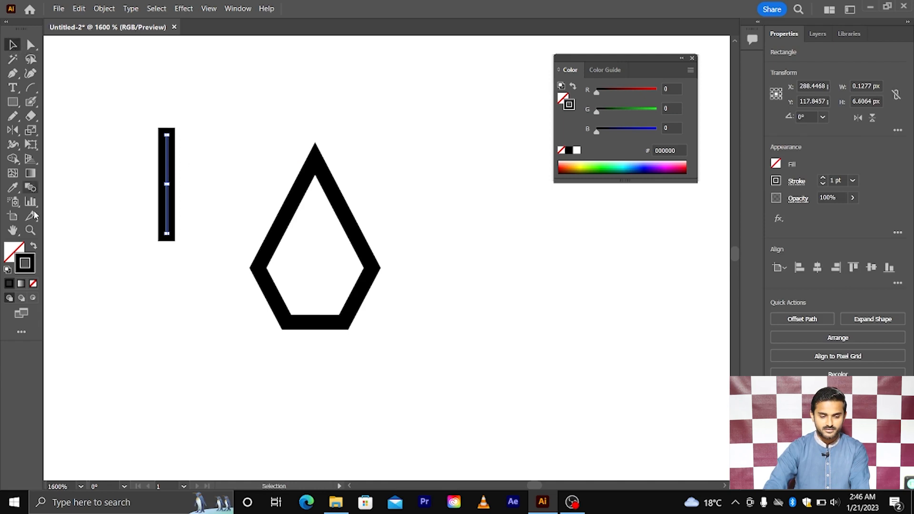
Swap the rectangle's fill and stroke so it is solid black, and widen it to about 0.57 px.
{"action": "left_click", "coordinate": [33, 245]}
{"action": "scroll", "coordinate": [169, 183], "scroll_direction": "up", "scroll_amount": 1}
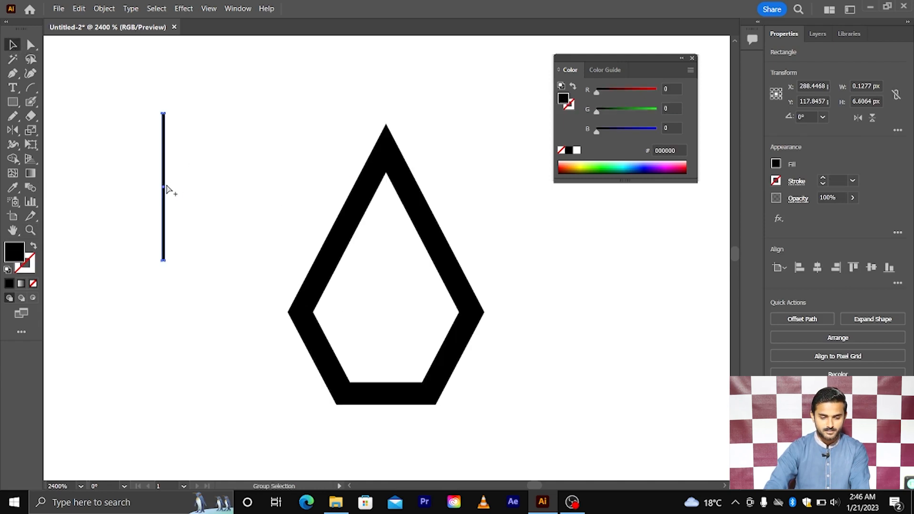
{"action": "left_click_drag", "start_coordinate": [163, 188], "coordinate": [175, 197]}
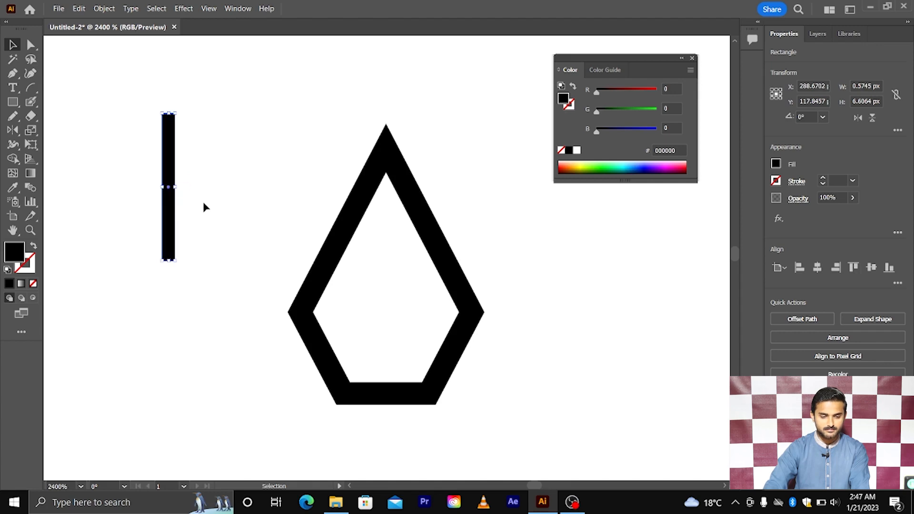
{"action": "left_click", "coordinate": [150, 208]}
Draw a circle about 1.66 px wide centred on the vertical bar's lower end and group it with the bar.
{"action": "left_click_drag", "start_coordinate": [13, 101], "coordinate": [62, 131]}
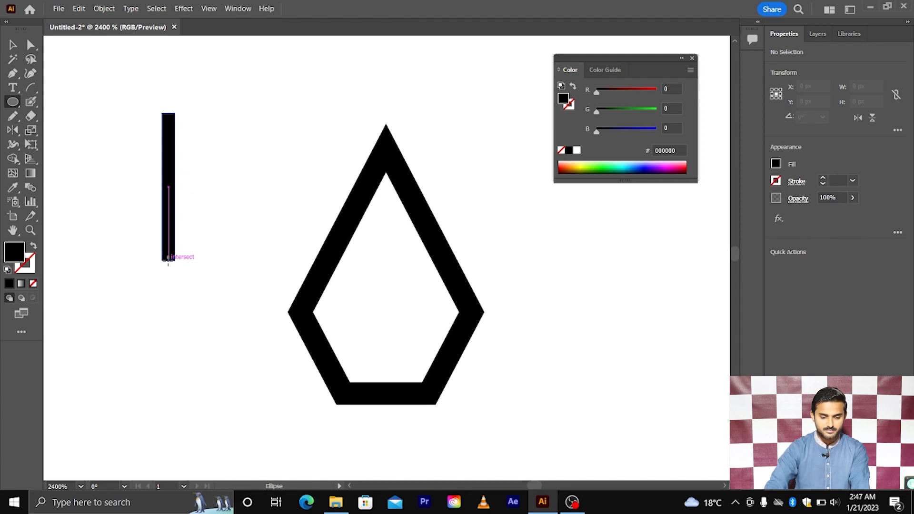
{"action": "left_click_drag", "start_coordinate": [168, 260], "coordinate": [182, 278]}
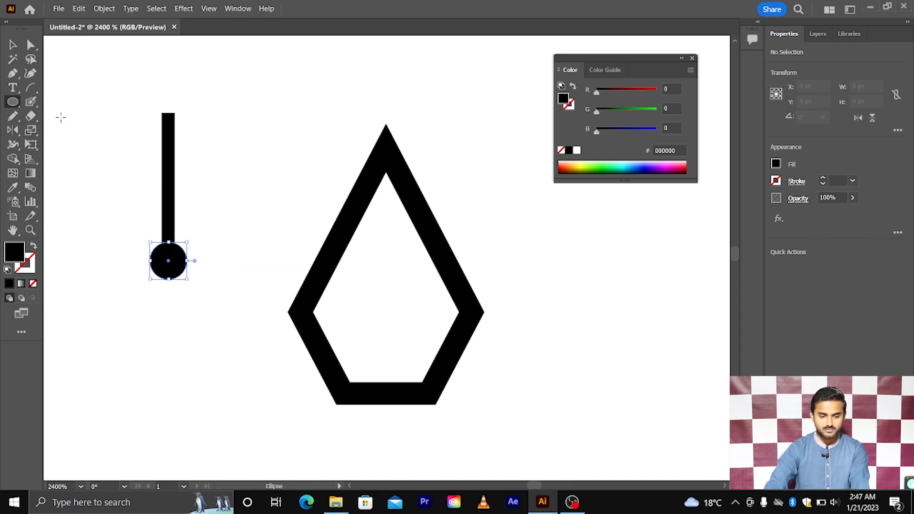
{"action": "left_click", "coordinate": [14, 45]}
{"action": "left_click_drag", "start_coordinate": [104, 135], "coordinate": [230, 287]}
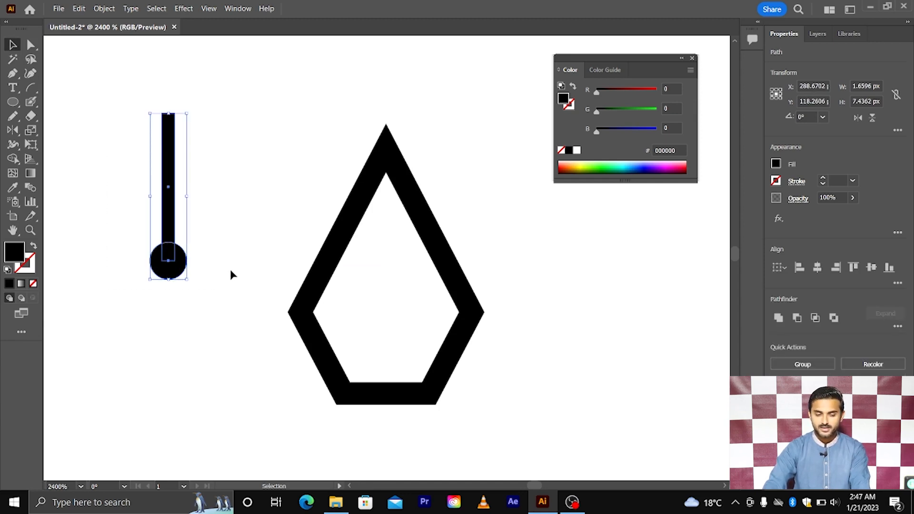
{"action": "key", "text": "ctrl+g"}
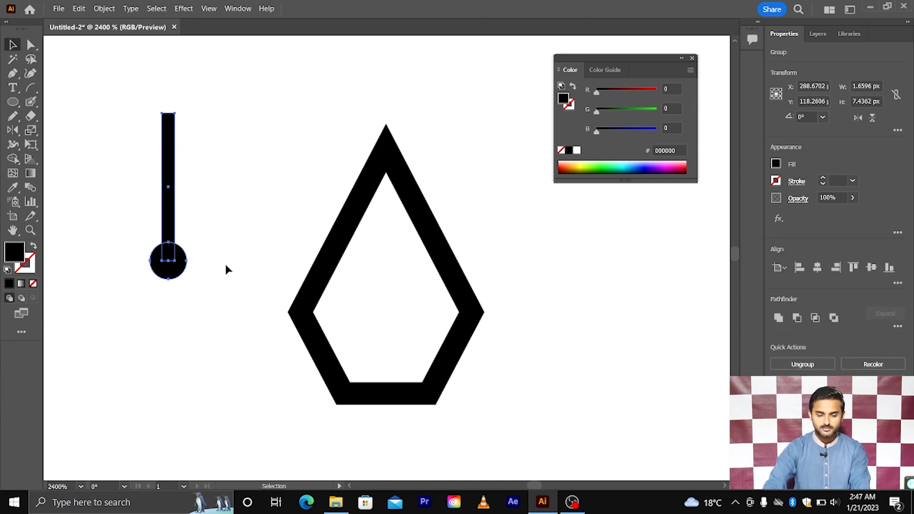
Move the bar-and-circle group into the nib, centred on its vertical axis with the bar running into the apex, and deselect it.
{"action": "left_click_drag", "start_coordinate": [172, 269], "coordinate": [386, 296]}
{"action": "scroll", "coordinate": [385, 296], "scroll_direction": "down", "scroll_amount": 3}
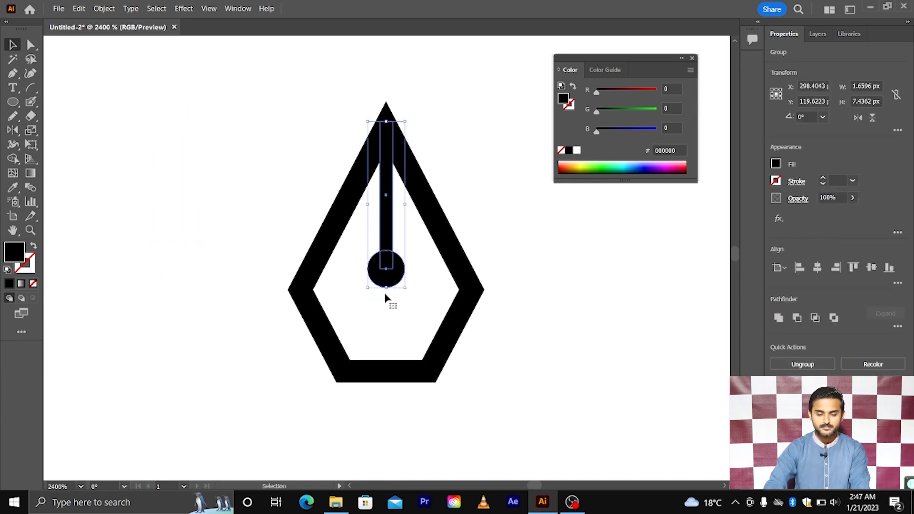
{"action": "key", "text": "ctrl+h"}
{"action": "key", "text": "v"}
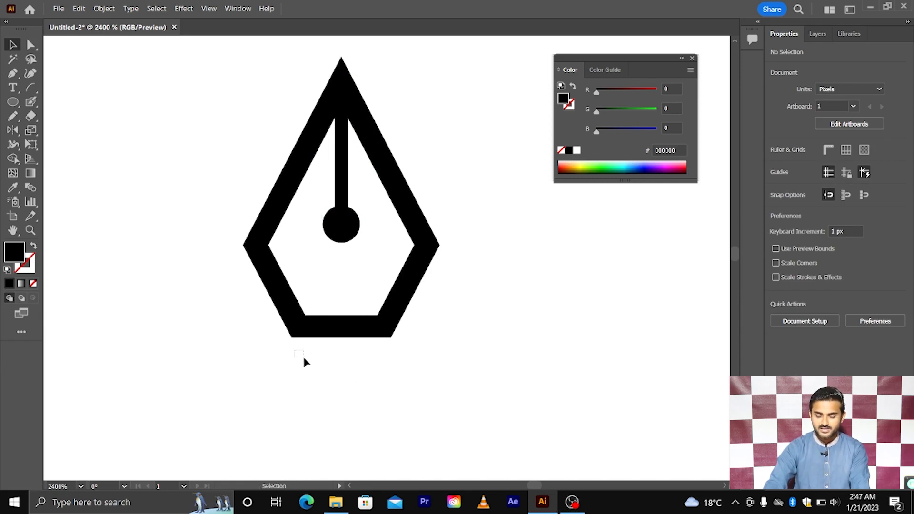
{"action": "left_click_drag", "start_coordinate": [391, 362], "coordinate": [391, 363]}
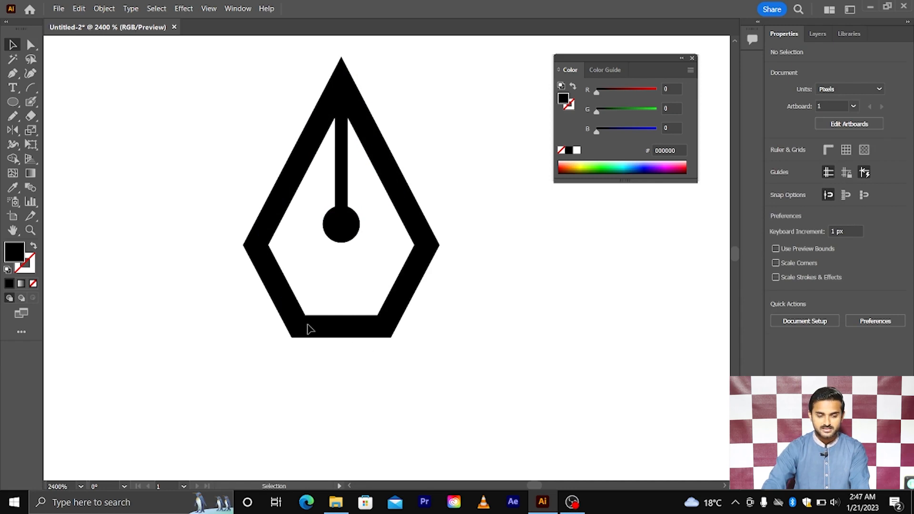
Draw a horizontal rectangle about 4.43 by 1 px directly below the nib, matching the width of its flat base.
{"action": "left_click", "coordinate": [15, 104]}
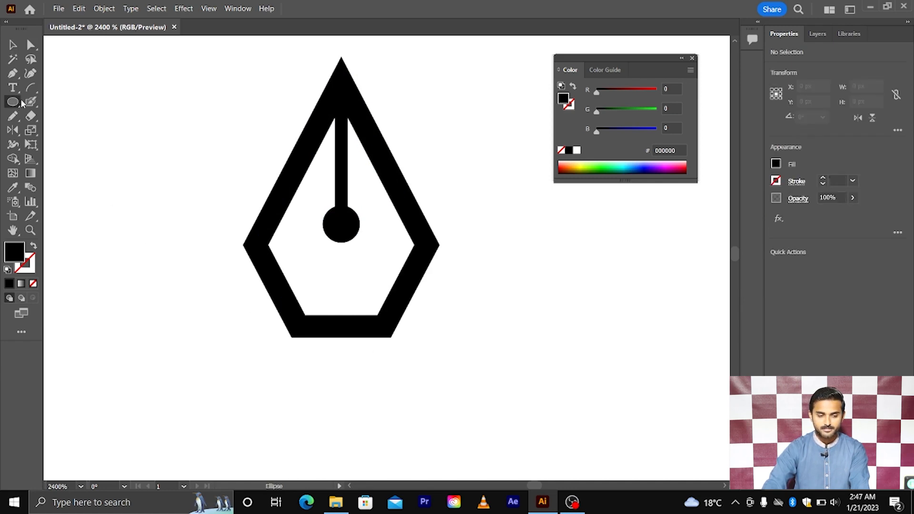
{"action": "left_click_drag", "start_coordinate": [15, 105], "coordinate": [48, 98]}
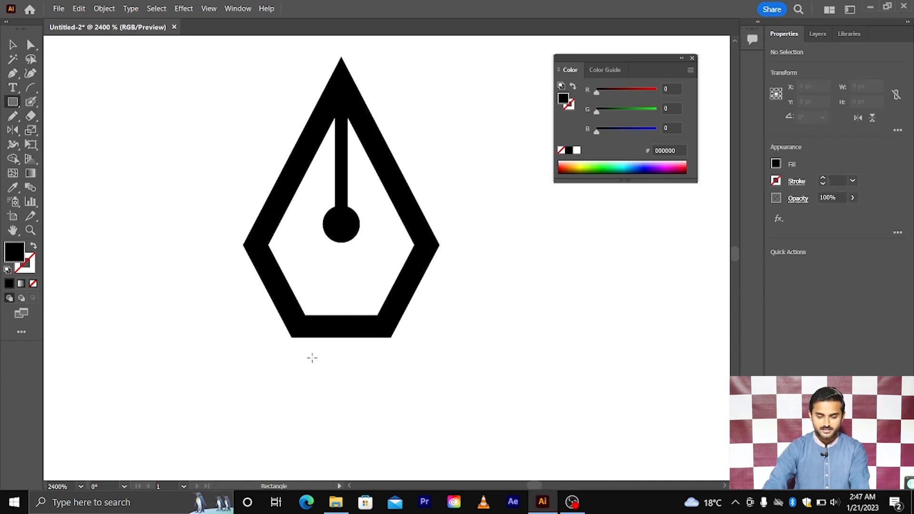
{"action": "mouse_move", "coordinate": [292, 348]}
{"action": "left_mouse_down"}
{"action": "mouse_move", "coordinate": [336, 377]}
{"action": "mouse_move", "coordinate": [378, 384]}
{"action": "mouse_move", "coordinate": [390, 369]}
{"action": "left_mouse_up"}
{"action": "left_click", "coordinate": [13, 44]}
Try the base rectangle as an unfilled black outline placed slightly lower, and swap it back to a solid black fill.
{"action": "left_click", "coordinate": [33, 246]}
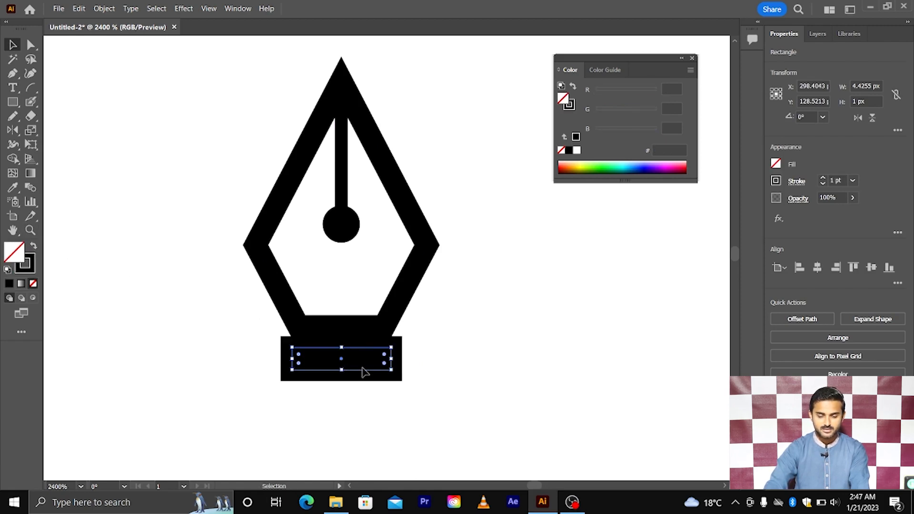
{"action": "left_click_drag", "start_coordinate": [358, 376], "coordinate": [412, 394]}
{"action": "key", "text": "ctrl+z"}
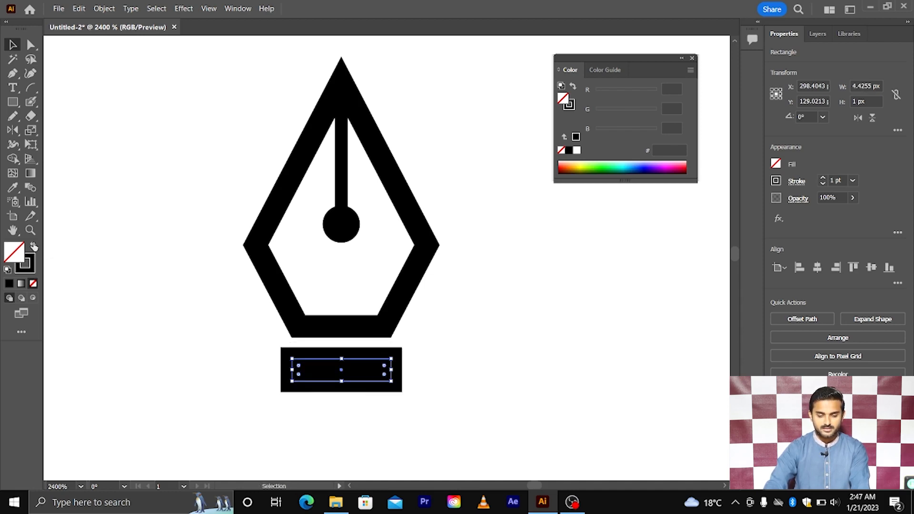
{"action": "left_click", "coordinate": [33, 246]}
Position the black base bar just below the nib with a narrow gap, at about Y 128.67 px.
{"action": "scroll", "coordinate": [262, 319], "scroll_direction": "down", "scroll_amount": 2}
{"action": "scroll", "coordinate": [287, 341], "scroll_direction": "up", "scroll_amount": 1}
{"action": "left_click_drag", "start_coordinate": [285, 336], "coordinate": [288, 332]}
{"action": "scroll", "coordinate": [351, 349], "scroll_direction": "down", "scroll_amount": 1}
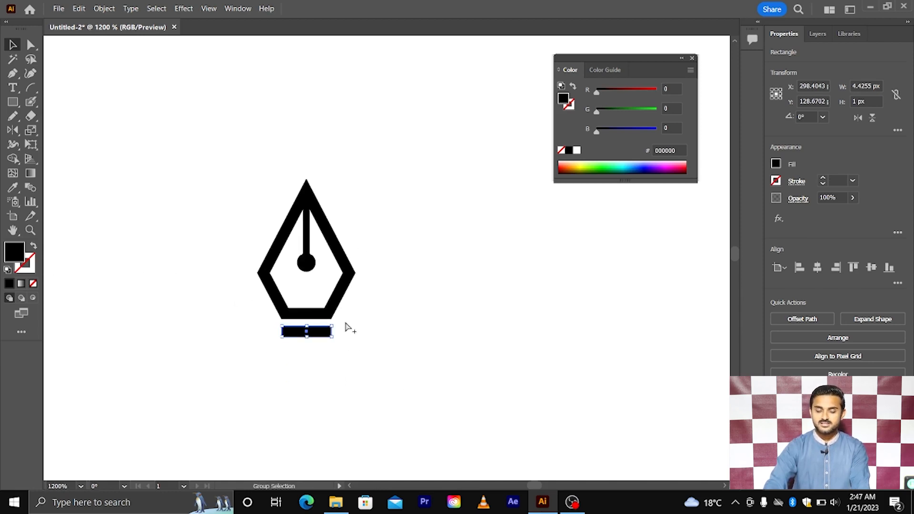
Examine the finished nib icon at several magnifications, selecting its outline and the whole artwork and leaving everything deselected.
{"action": "scroll", "coordinate": [350, 327], "scroll_direction": "down", "scroll_amount": 2}
{"action": "scroll", "coordinate": [348, 314], "scroll_direction": "up", "scroll_amount": 1}
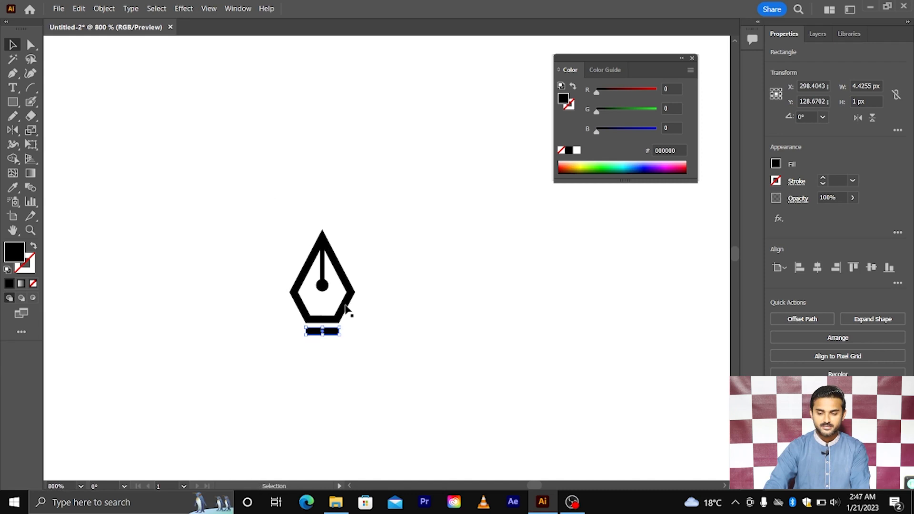
{"action": "left_click", "coordinate": [349, 300]}
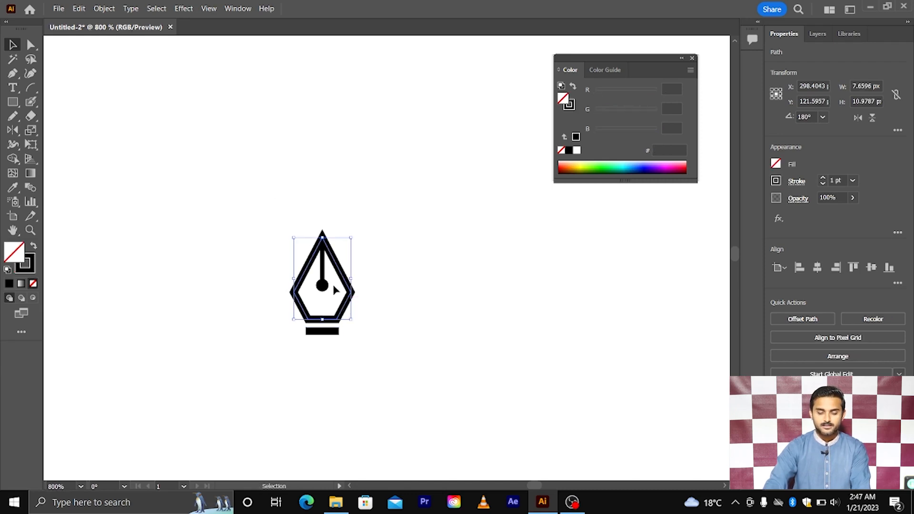
{"action": "scroll", "coordinate": [313, 297], "scroll_direction": "up", "scroll_amount": 1}
{"action": "scroll", "coordinate": [329, 309], "scroll_direction": "down", "scroll_amount": 1}
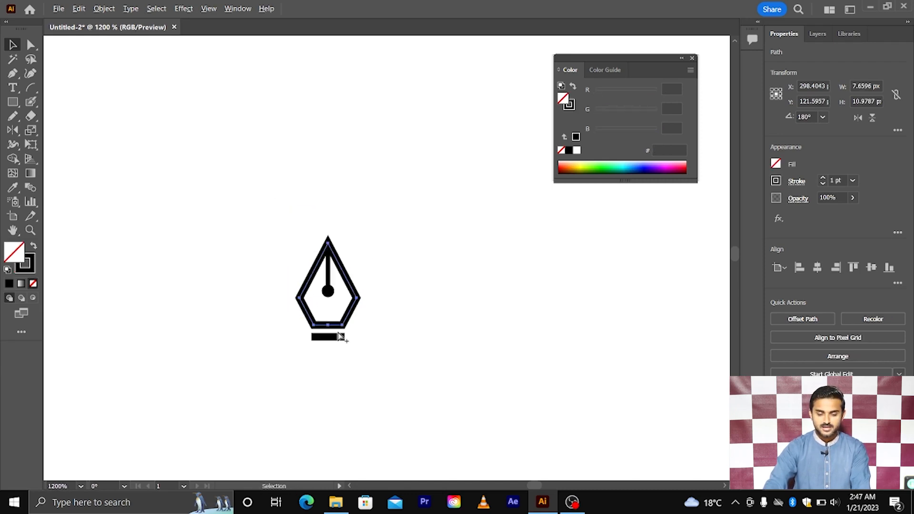
{"action": "left_click", "coordinate": [280, 316]}
{"action": "scroll", "coordinate": [281, 316], "scroll_direction": "down", "scroll_amount": 1}
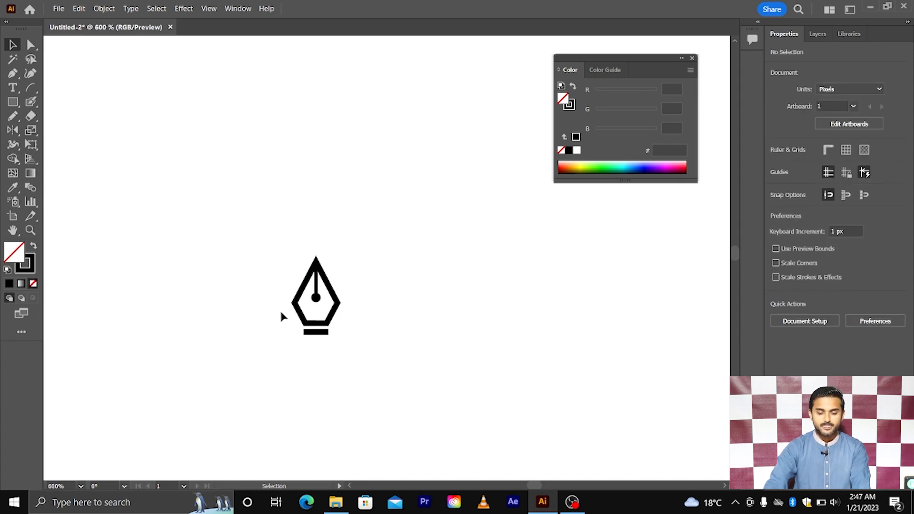
{"action": "scroll", "coordinate": [281, 316], "scroll_direction": "down", "scroll_amount": 1}
{"action": "left_click_drag", "start_coordinate": [253, 237], "coordinate": [388, 350]}
{"action": "left_click", "coordinate": [343, 339]}
{"action": "scroll", "coordinate": [305, 324], "scroll_direction": "up", "scroll_amount": 2}
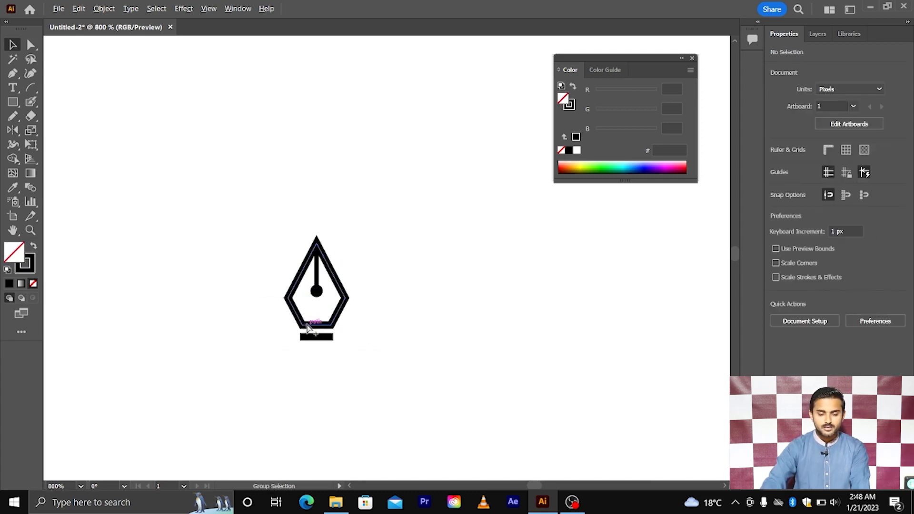
{"action": "scroll", "coordinate": [297, 315], "scroll_direction": "down", "scroll_amount": 2}
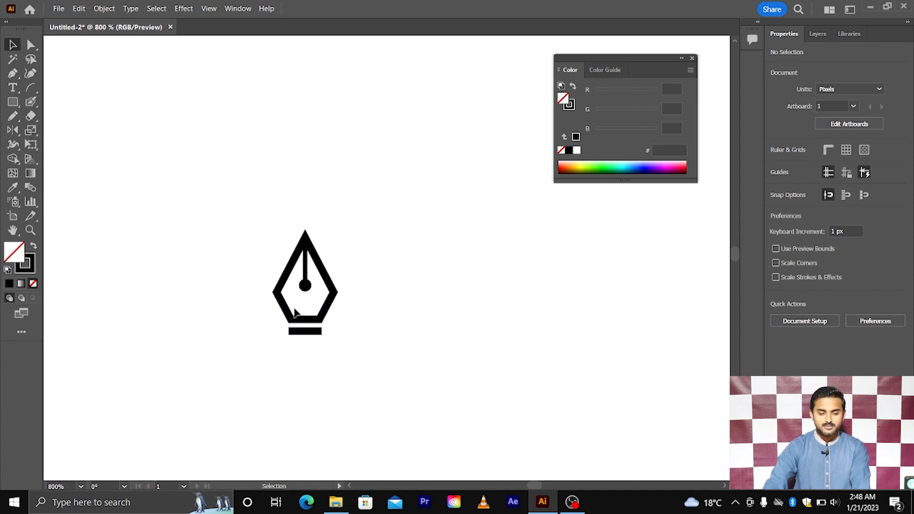
{"action": "scroll", "coordinate": [131, 179], "scroll_direction": "up", "scroll_amount": 1}
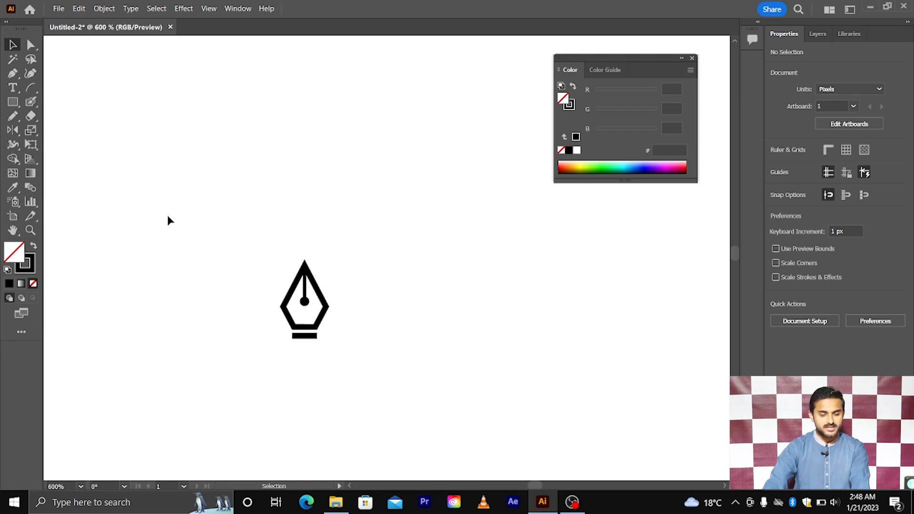
Draw a closed upward-pointing block arrow above the nib icon with the Pen tool, constraining its segments to horizontal, vertical and 45° directions.
{"action": "left_click", "coordinate": [12, 74]}
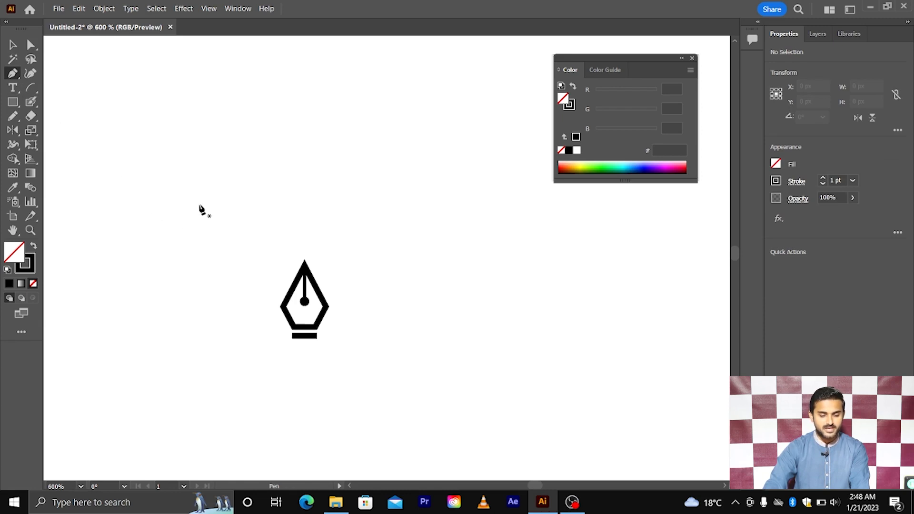
{"action": "left_click_drag", "start_coordinate": [200, 206], "coordinate": [156, 205]}
{"action": "left_click", "coordinate": [156, 206]}
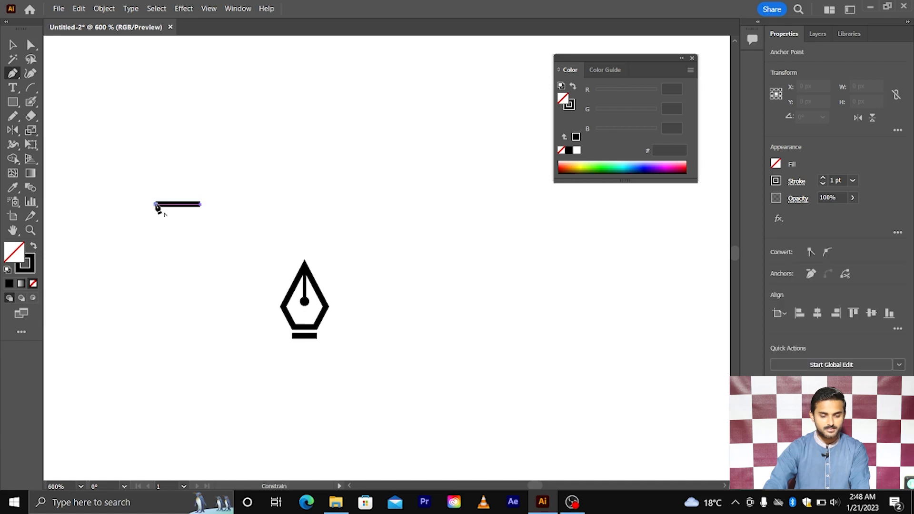
{"action": "left_click", "coordinate": [155, 152]}
{"action": "left_click_drag", "start_coordinate": [156, 153], "coordinate": [130, 151]}
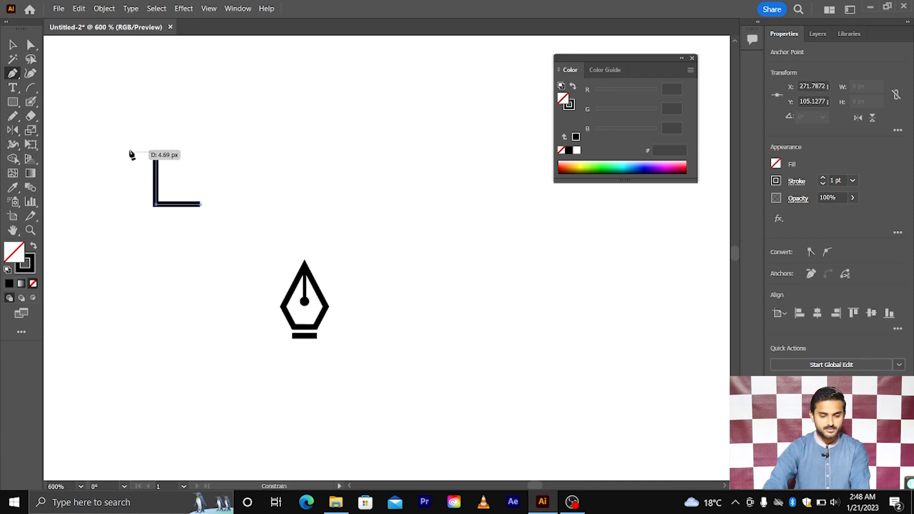
{"action": "left_click", "coordinate": [129, 151]}
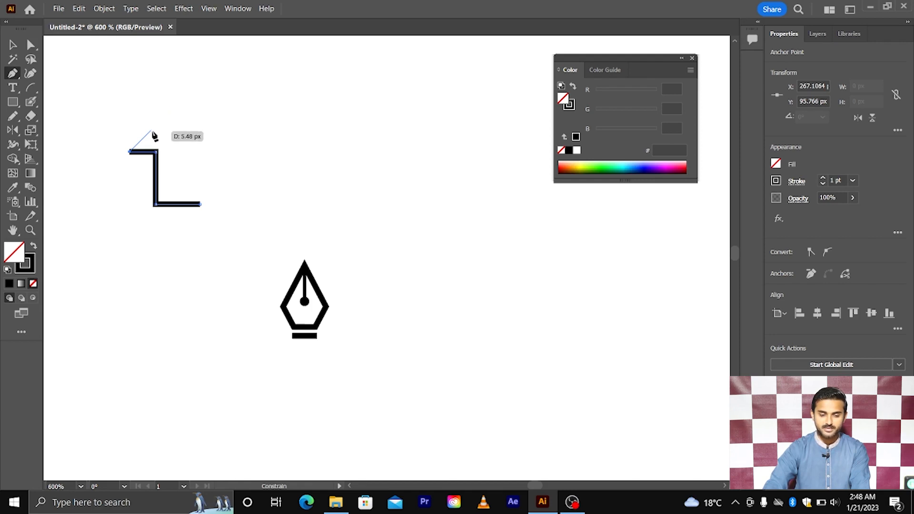
{"action": "left_click", "coordinate": [190, 92]}
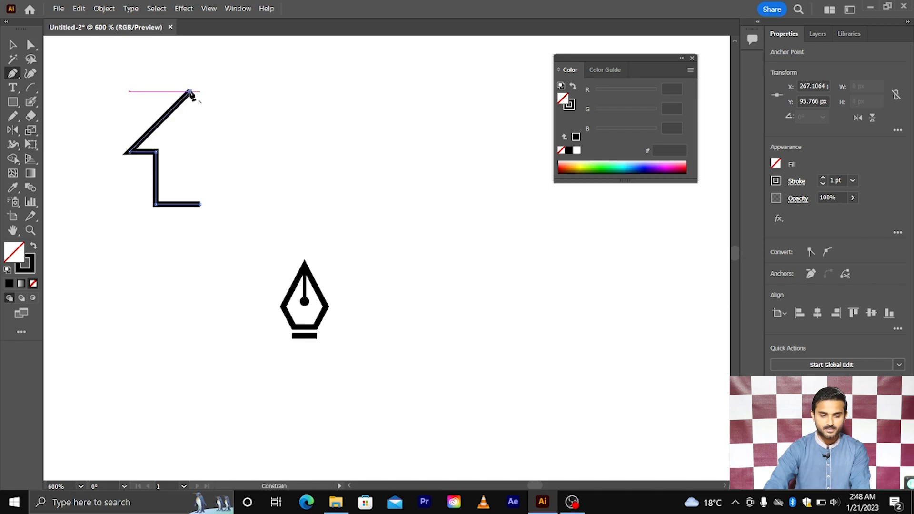
{"action": "left_click", "coordinate": [248, 148]}
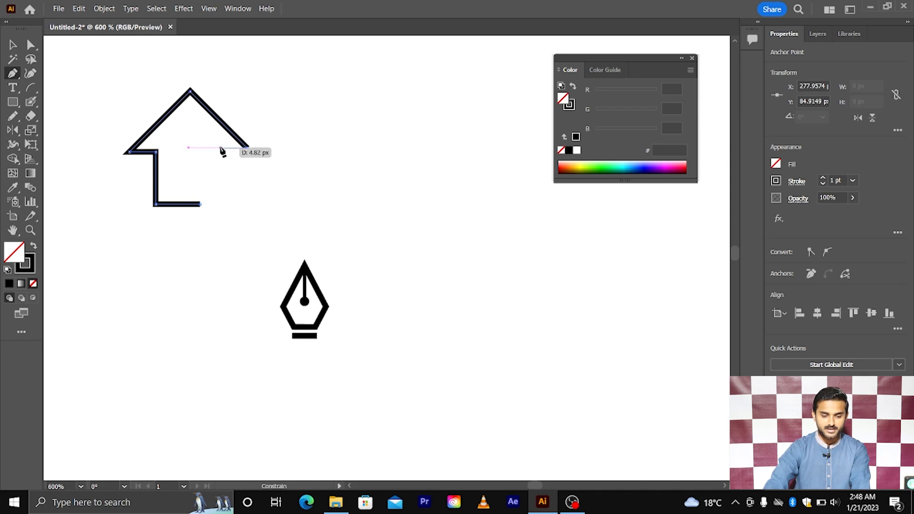
{"action": "left_click", "coordinate": [220, 148]}
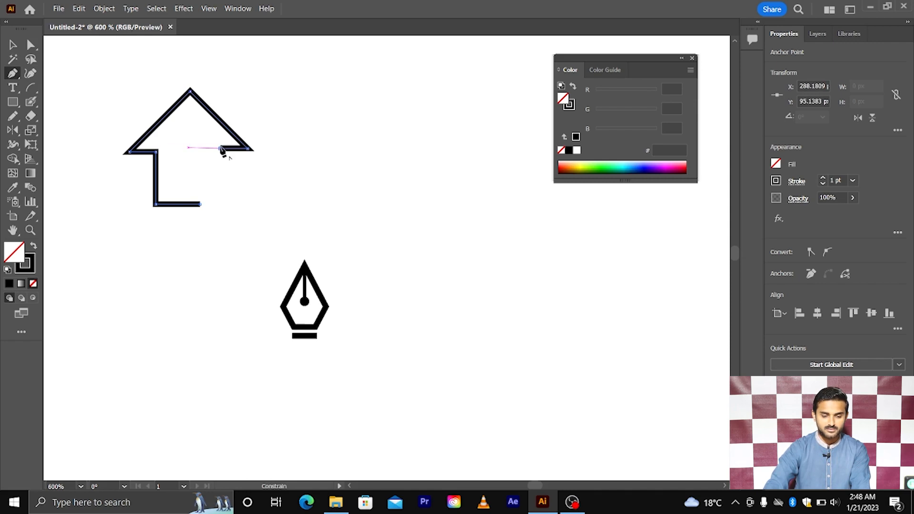
{"action": "left_click", "coordinate": [220, 204]}
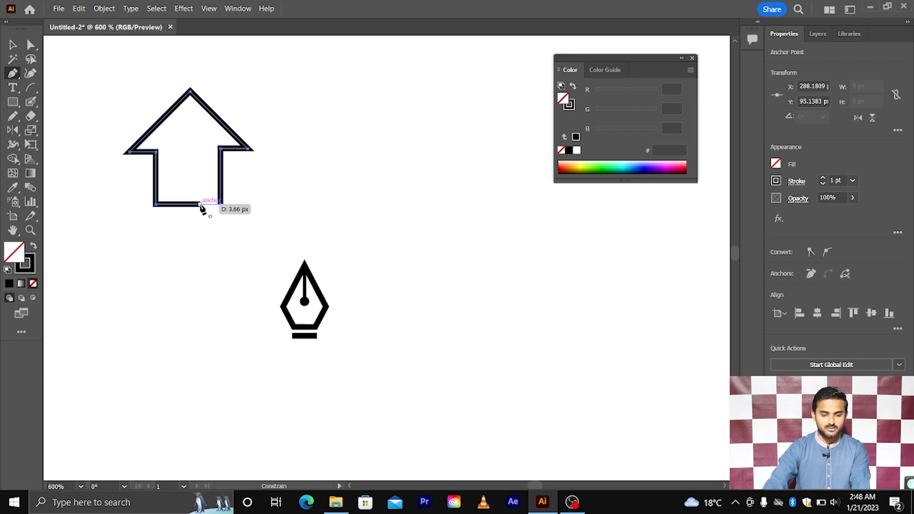
{"action": "left_click", "coordinate": [200, 204]}
Shift the arrow's tip anchor point slightly left to about X 277.64 px, keeping its height, with the Direct Selection tool.
{"action": "scroll", "coordinate": [267, 206], "scroll_direction": "left", "scroll_amount": 2}
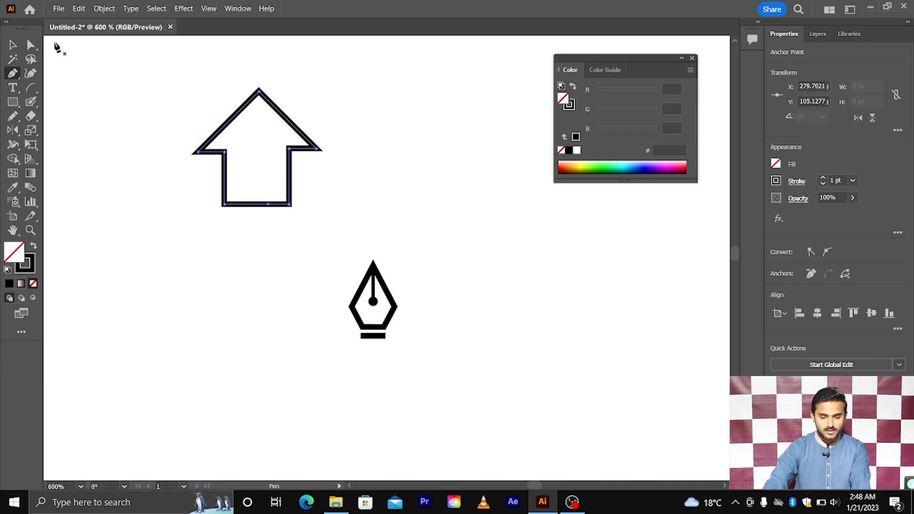
{"action": "scroll", "coordinate": [235, 142], "scroll_direction": "up", "scroll_amount": 1}
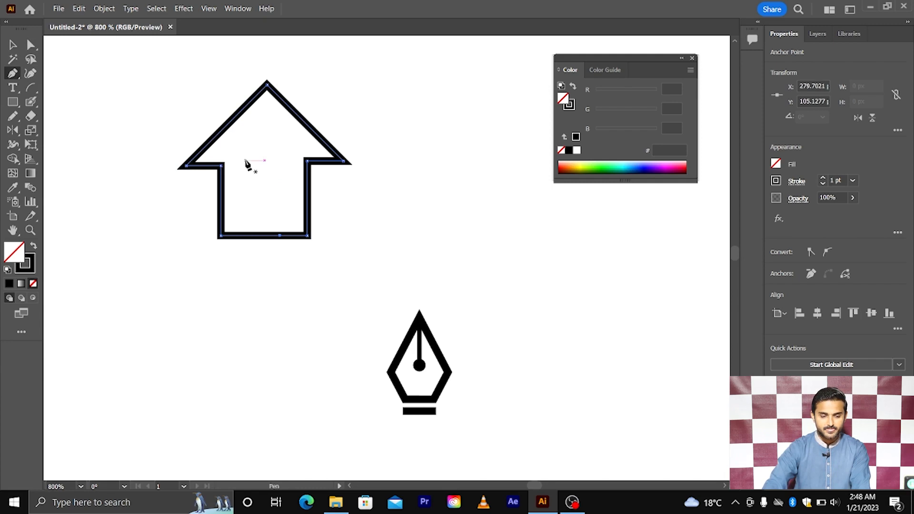
{"action": "scroll", "coordinate": [252, 171], "scroll_direction": "left", "scroll_amount": 1}
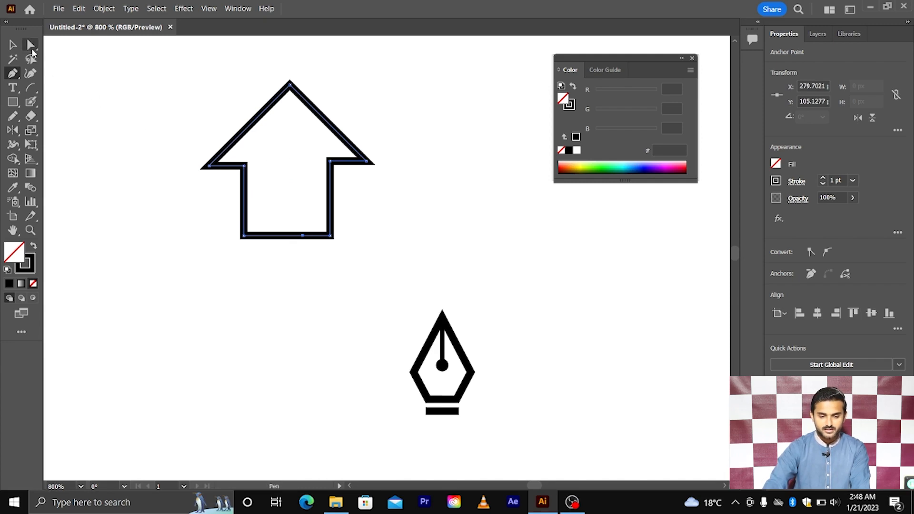
{"action": "left_click", "coordinate": [32, 50]}
{"action": "left_click", "coordinate": [289, 84]}
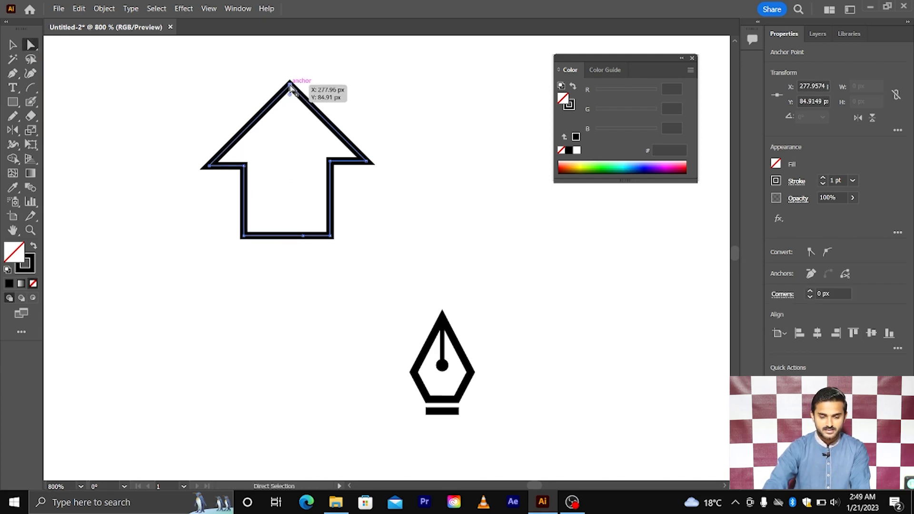
{"action": "left_click_drag", "start_coordinate": [289, 85], "coordinate": [287, 87]}
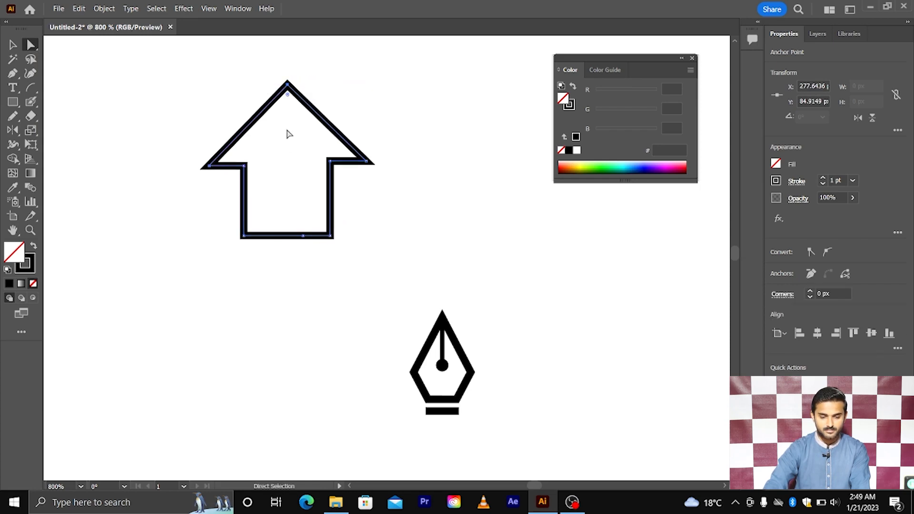
{"action": "left_click", "coordinate": [287, 86]}
Examine the arrow's outline and anchor points at several magnifications, and select the nib's outline for comparison.
{"action": "scroll", "coordinate": [227, 167], "scroll_direction": "left", "scroll_amount": 2}
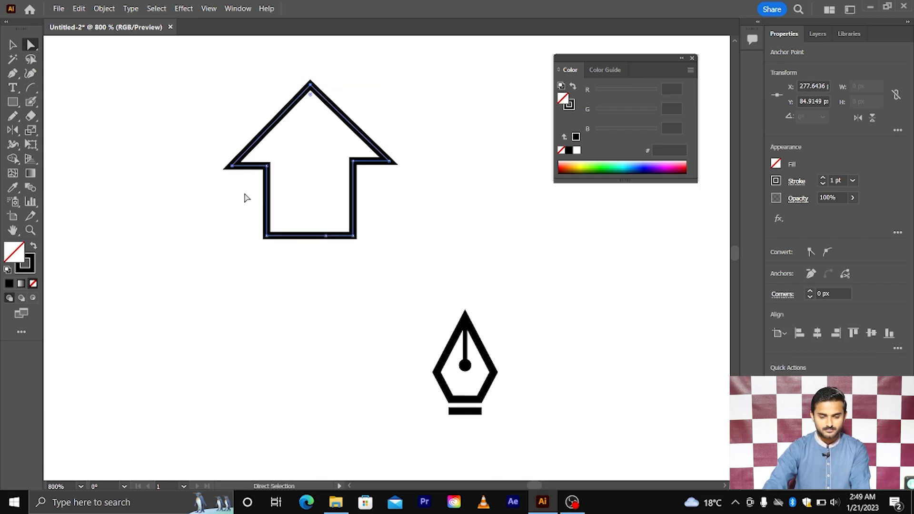
{"action": "scroll", "coordinate": [246, 198], "scroll_direction": "up", "scroll_amount": 1}
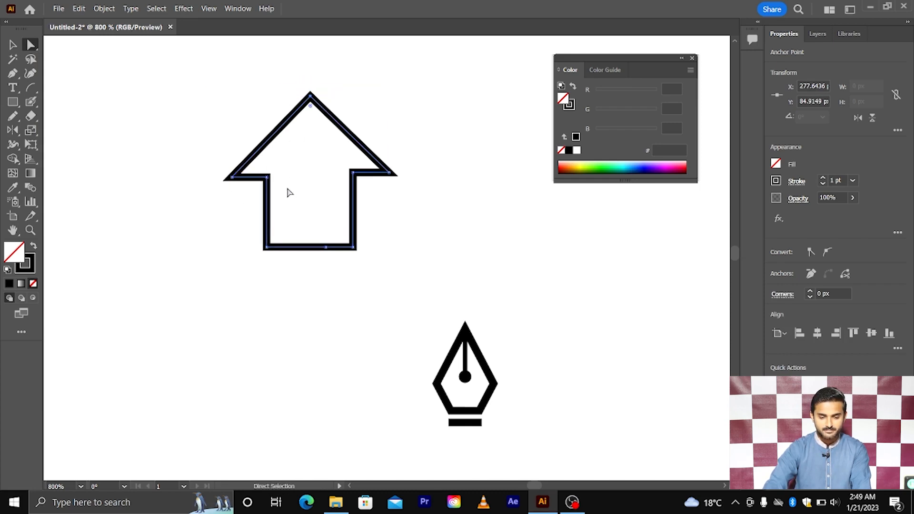
{"action": "scroll", "coordinate": [289, 192], "scroll_direction": "up", "scroll_amount": 1}
{"action": "left_click_drag", "start_coordinate": [292, 196], "coordinate": [272, 244]}
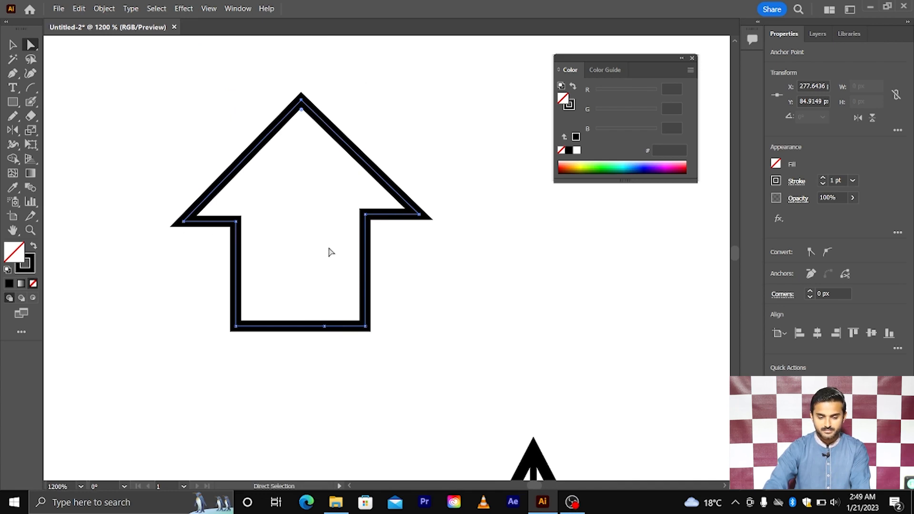
{"action": "scroll", "coordinate": [391, 225], "scroll_direction": "down", "scroll_amount": 3}
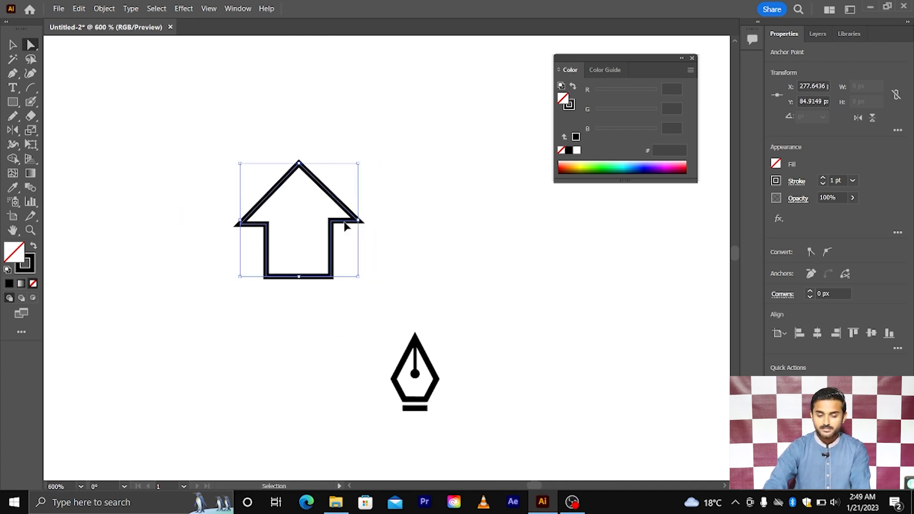
{"action": "scroll", "coordinate": [308, 239], "scroll_direction": "up", "scroll_amount": 2}
{"action": "scroll", "coordinate": [309, 240], "scroll_direction": "down", "scroll_amount": 1}
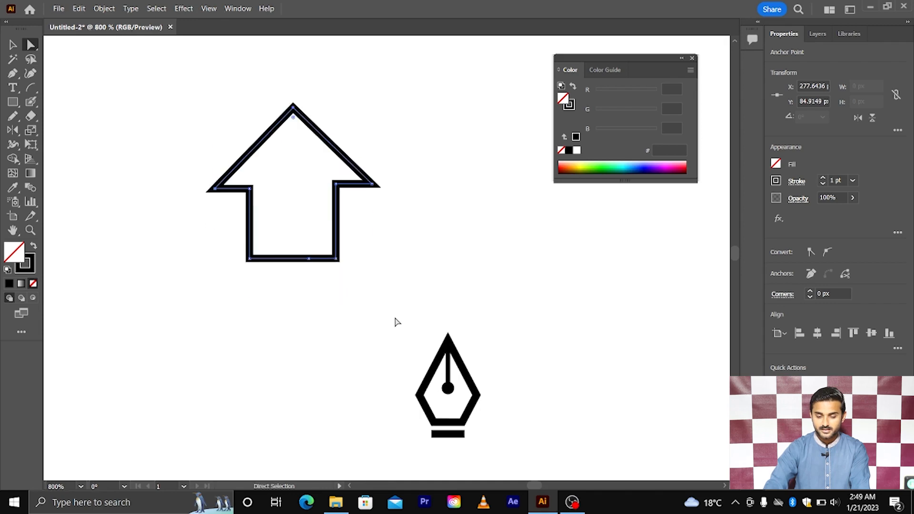
{"action": "scroll", "coordinate": [397, 321], "scroll_direction": "down", "scroll_amount": 1}
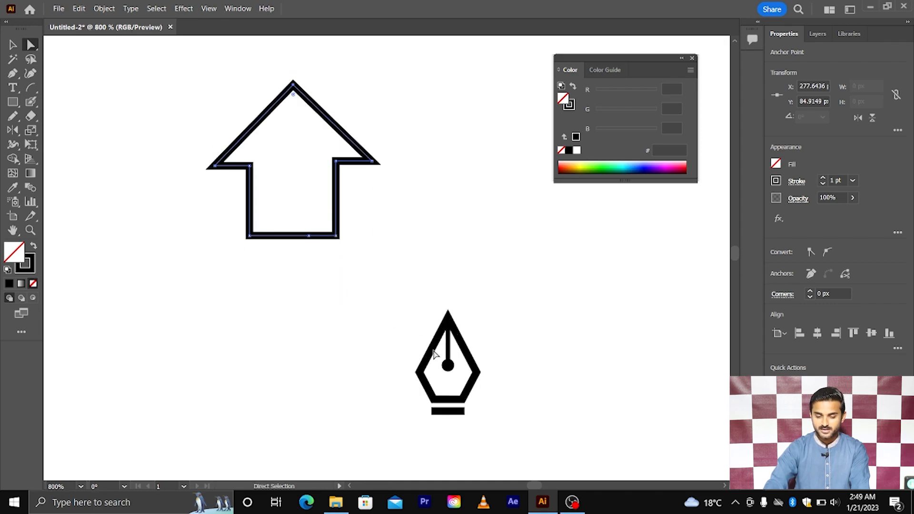
{"action": "left_click", "coordinate": [434, 353]}
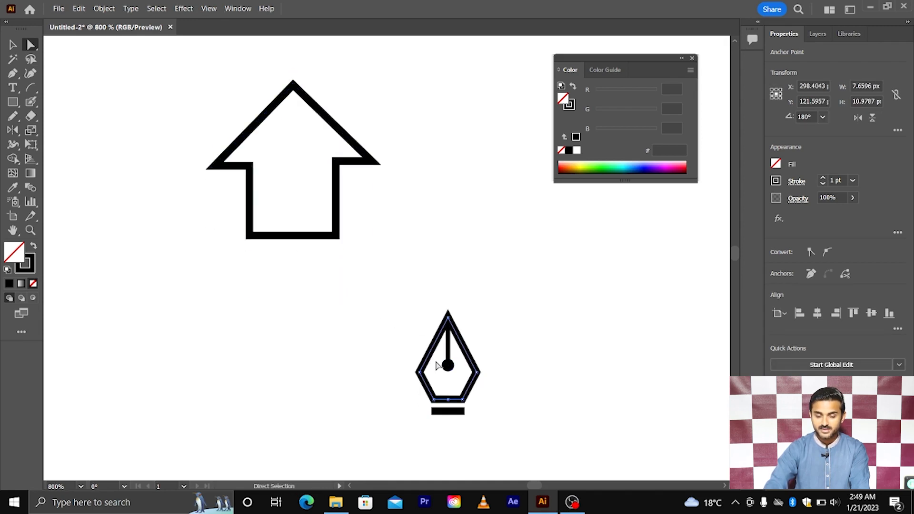
{"action": "scroll", "coordinate": [299, 162], "scroll_direction": "up", "scroll_amount": 1}
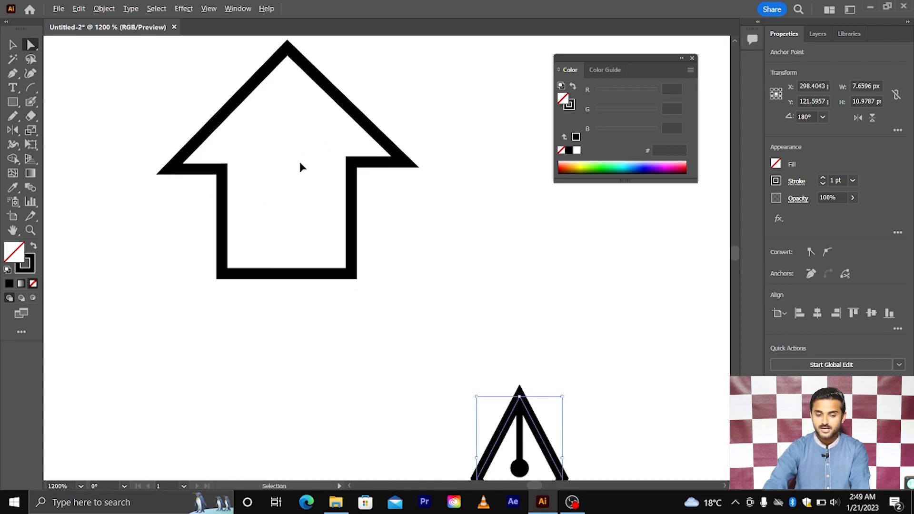
Inspect the anchor point at the arrowhead's right corner, and leave everything deselected.
{"action": "scroll", "coordinate": [309, 169], "scroll_direction": "up", "scroll_amount": 1}
{"action": "left_click_drag", "start_coordinate": [456, 194], "coordinate": [358, 194]}
{"action": "left_click", "coordinate": [445, 149]}
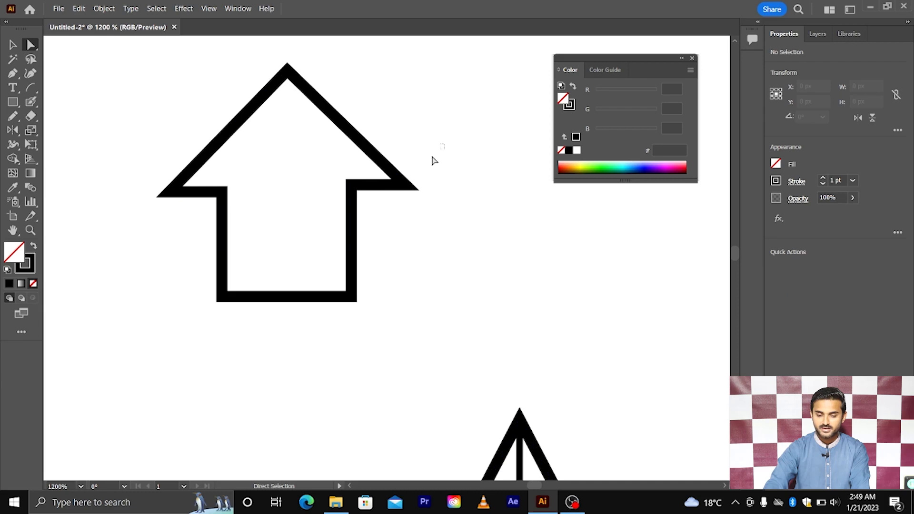
{"action": "left_click_drag", "start_coordinate": [434, 161], "coordinate": [374, 218]}
{"action": "scroll", "coordinate": [373, 219], "scroll_direction": "up", "scroll_amount": 1}
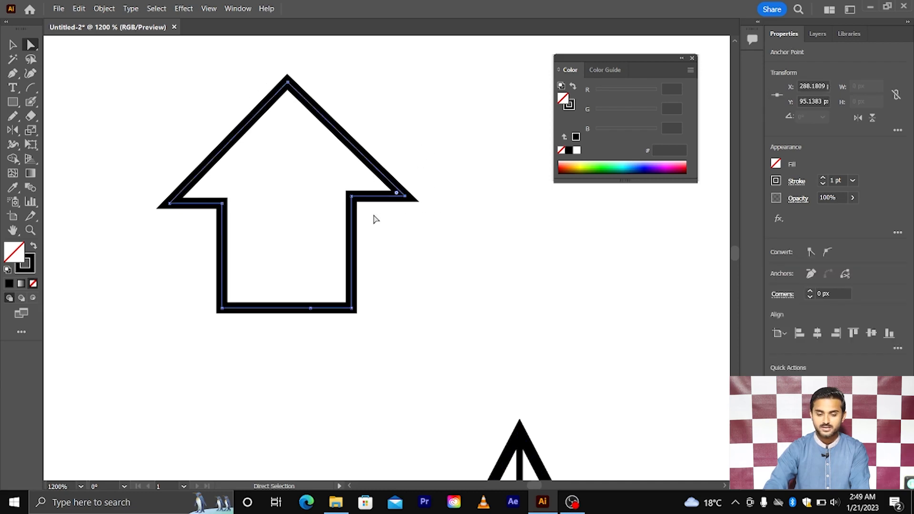
{"action": "left_click", "coordinate": [312, 194]}
{"action": "scroll", "coordinate": [371, 234], "scroll_direction": "down", "scroll_amount": 1}
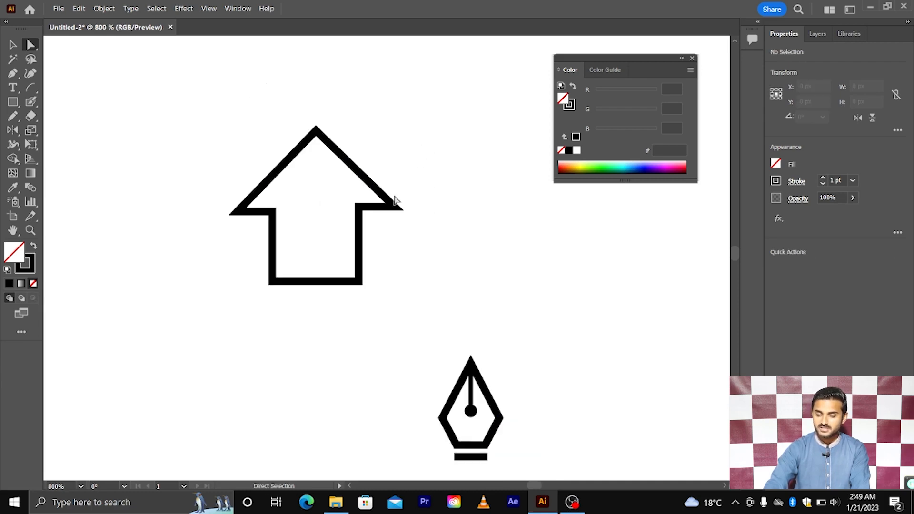
{"action": "scroll", "coordinate": [395, 199], "scroll_direction": "up", "scroll_amount": 1}
{"action": "scroll", "coordinate": [313, 212], "scroll_direction": "down", "scroll_amount": 1}
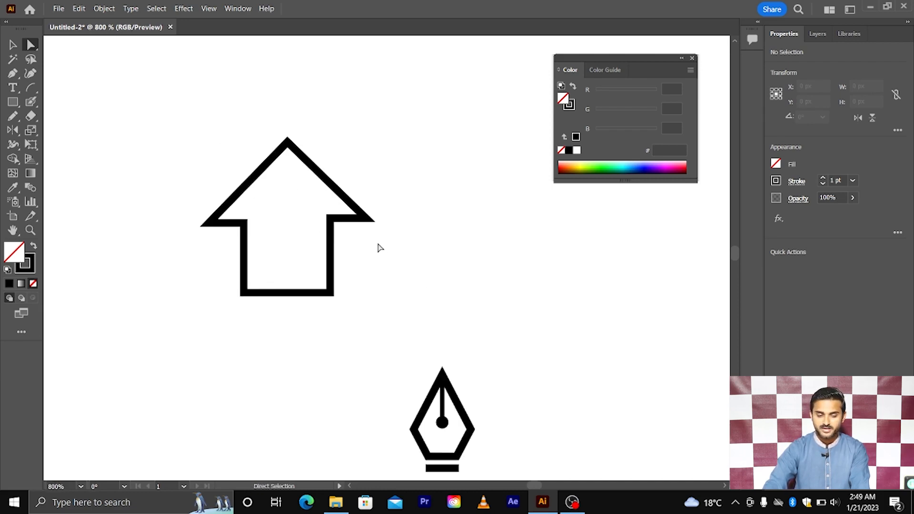
Draw an open left half of a block arrow, about 15.8 by 28.7 px, above and right of the nib, using horizontal, vertical and 45° Pen segments.
{"action": "scroll", "coordinate": [147, 139], "scroll_direction": "right", "scroll_amount": 4}
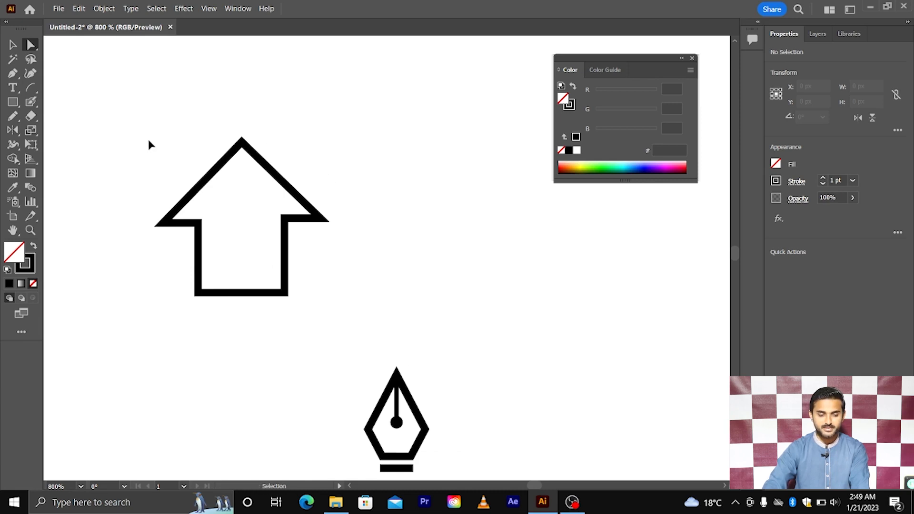
{"action": "left_click", "coordinate": [12, 73]}
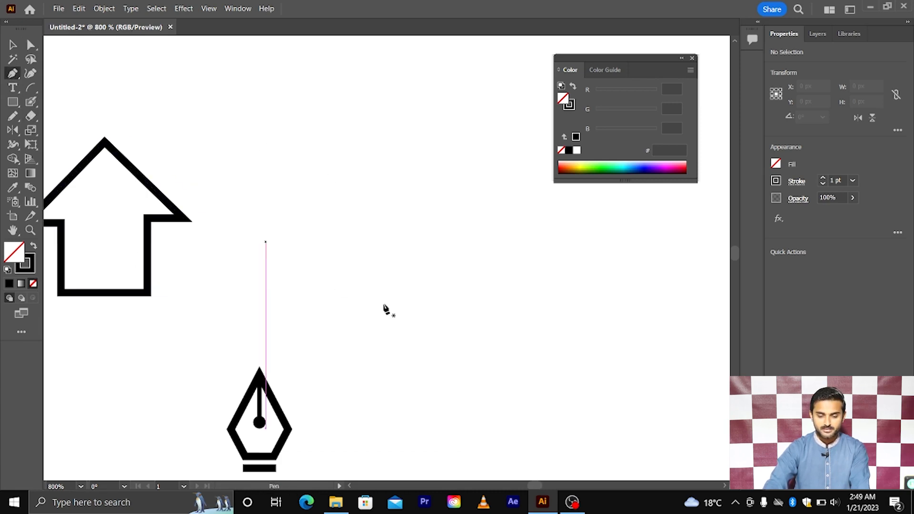
{"action": "left_click", "coordinate": [415, 313]}
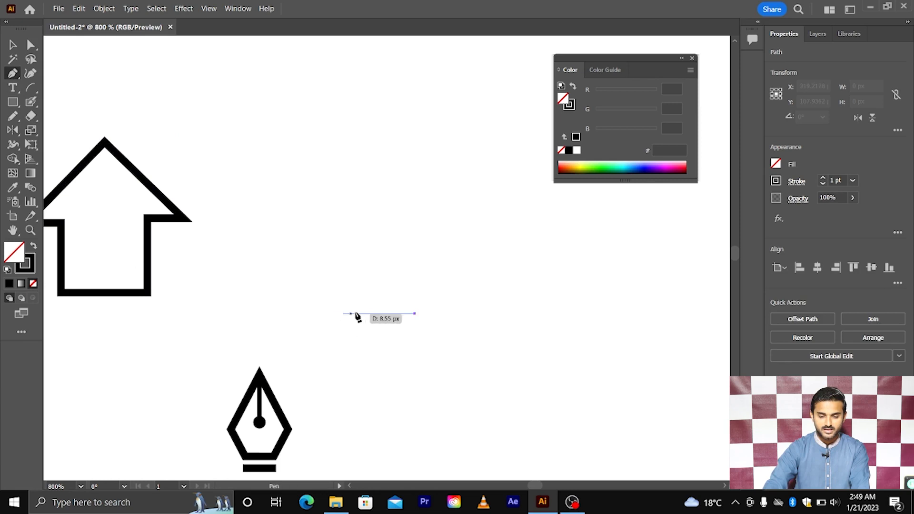
{"action": "left_click", "coordinate": [356, 313]}
{"action": "left_click", "coordinate": [356, 217]}
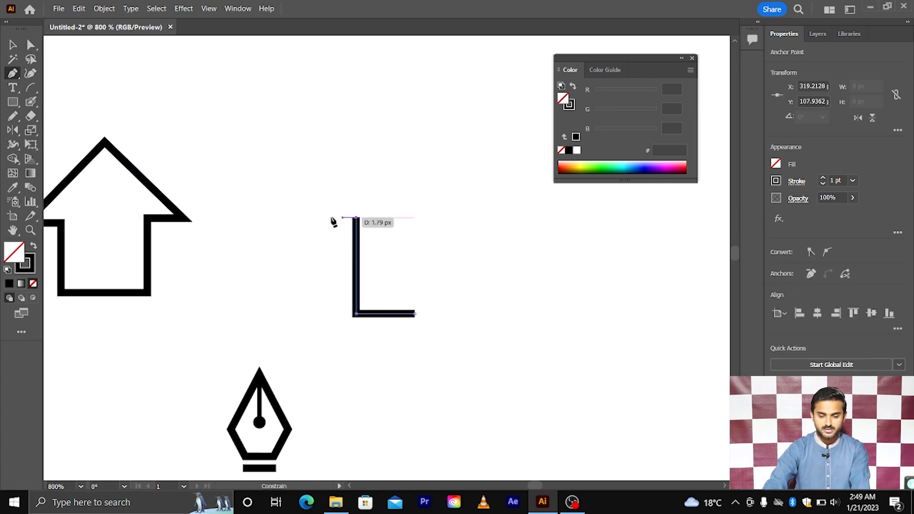
{"action": "left_click", "coordinate": [296, 217]}
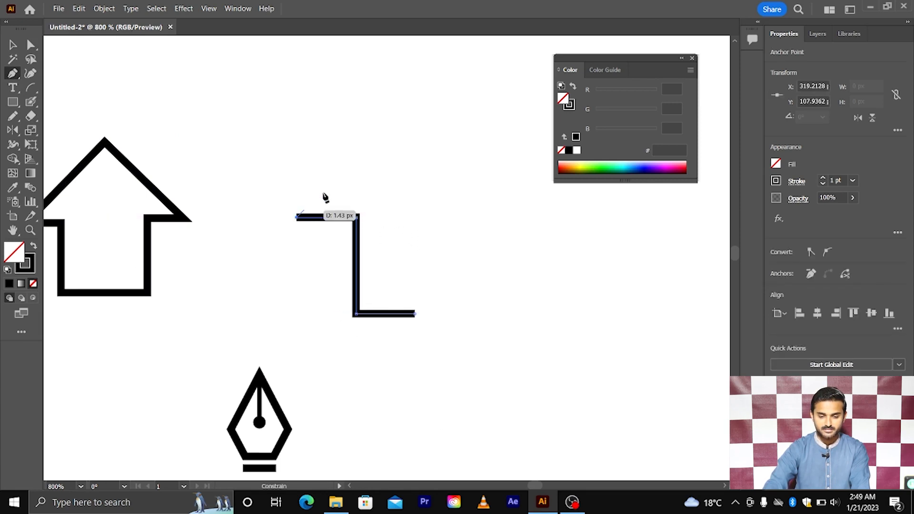
{"action": "left_click", "coordinate": [414, 101]}
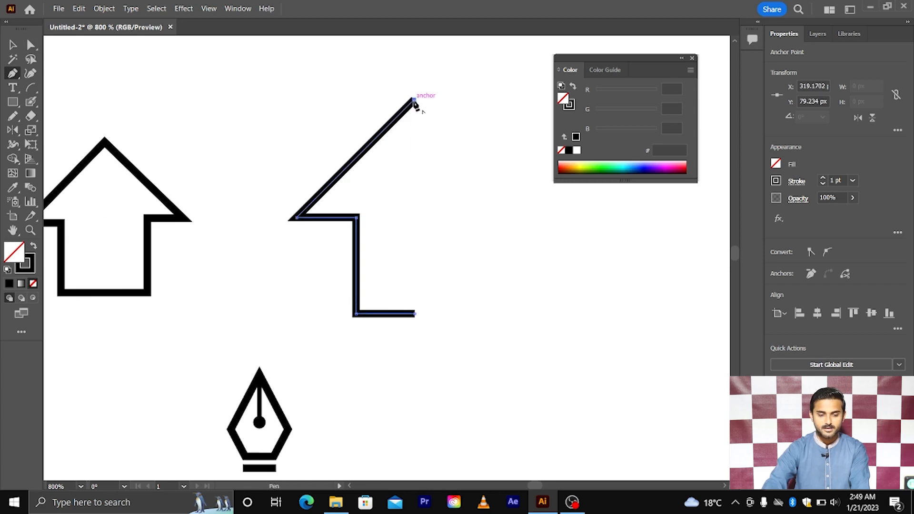
Try reflecting a copy of the half arrow across the vertical axis, and undo it.
{"action": "key", "text": "v"}
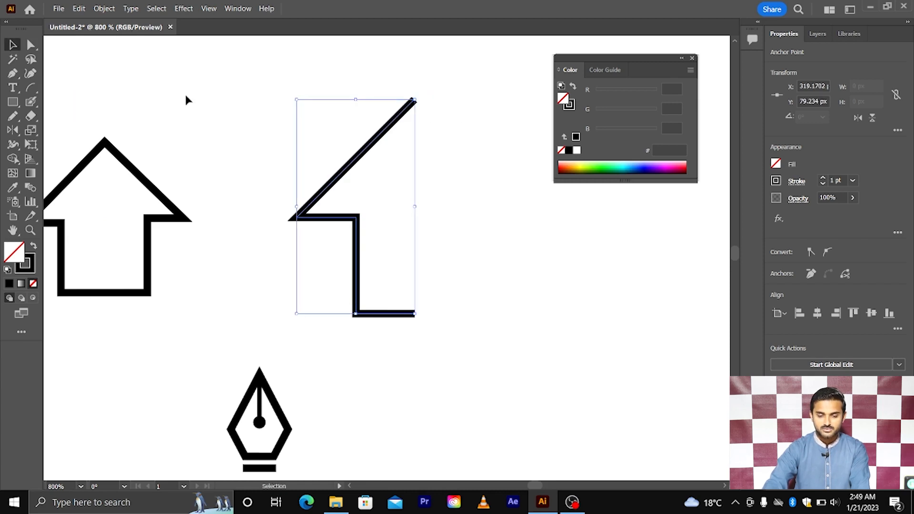
{"action": "right_click", "coordinate": [377, 140]}
{"action": "mouse_move", "coordinate": [428, 362]}
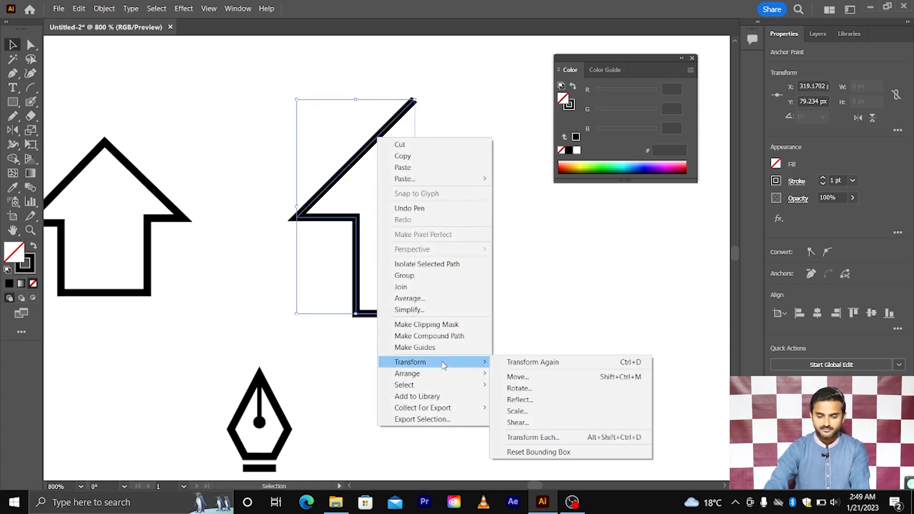
{"action": "left_click", "coordinate": [513, 400]}
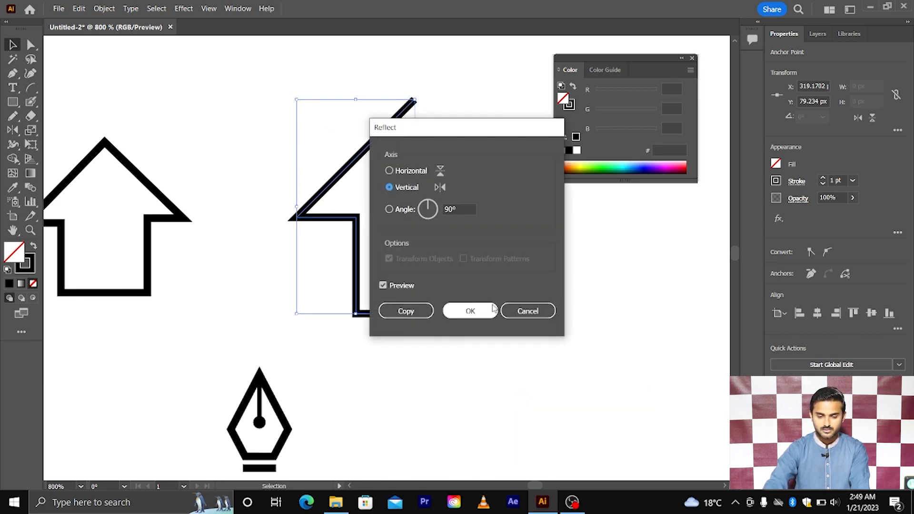
{"action": "left_click", "coordinate": [419, 311]}
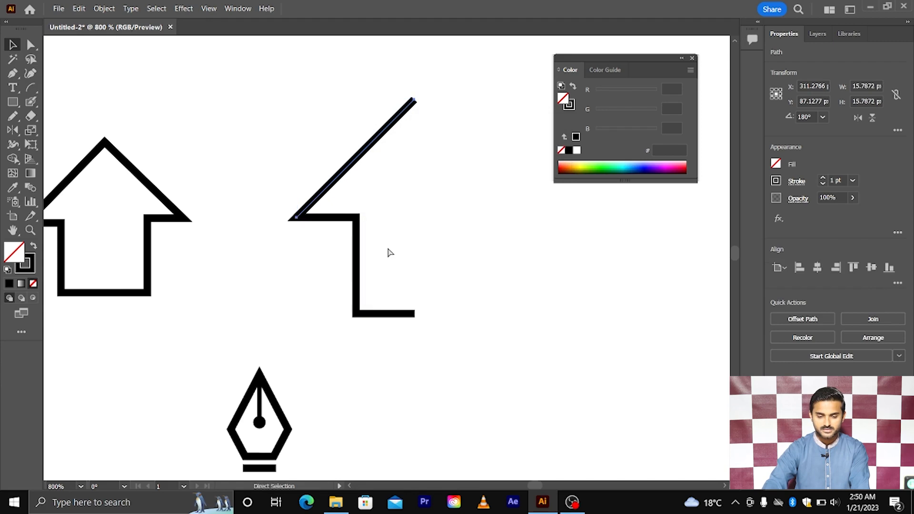
{"action": "key", "text": "ctrl+z"}
Reflect a copy of the whole half arrow across the vertical axis and place it on the right so the halves meet at tip and base.
{"action": "right_click", "coordinate": [358, 224]}
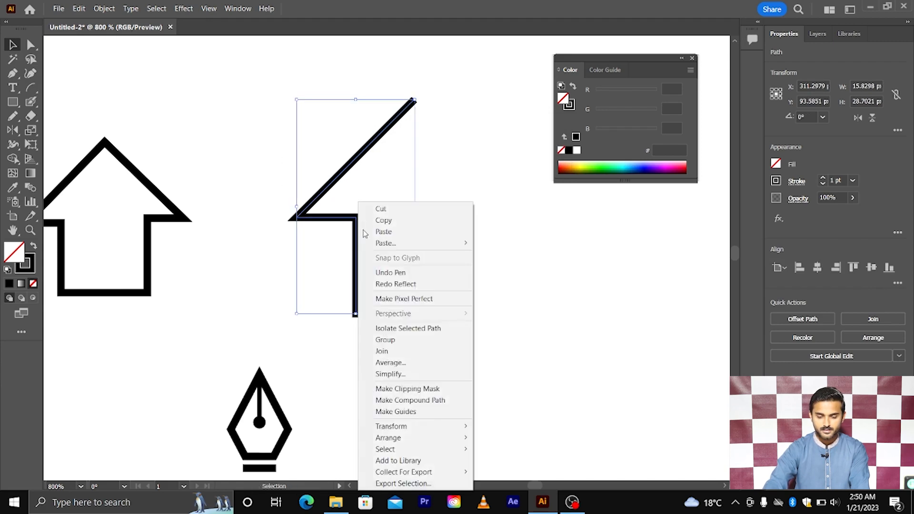
{"action": "mouse_move", "coordinate": [431, 429]}
{"action": "left_click", "coordinate": [508, 375]}
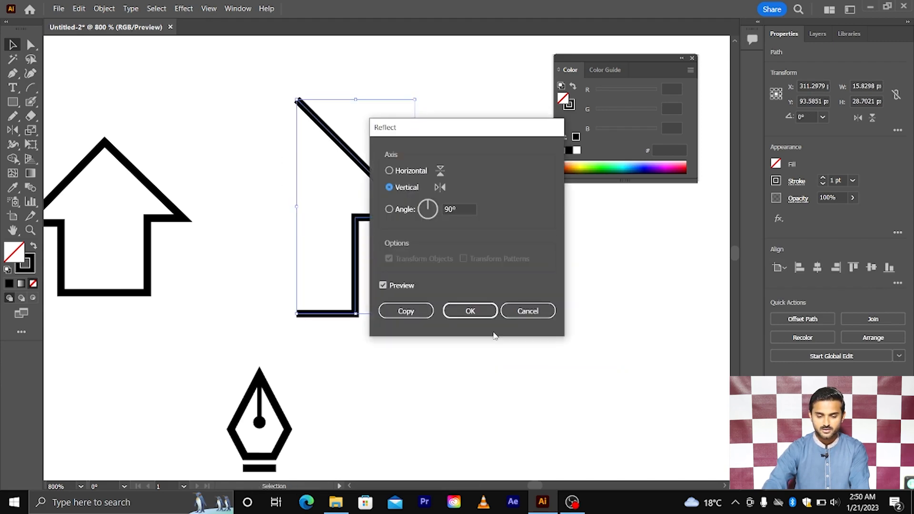
{"action": "left_click", "coordinate": [403, 309]}
{"action": "left_click_drag", "start_coordinate": [404, 200], "coordinate": [522, 205]}
Join the two half-arrow paths at the tip and the base into one closed outline, and deselect it.
{"action": "scroll", "coordinate": [445, 178], "scroll_direction": "up", "scroll_amount": 2}
{"action": "scroll", "coordinate": [441, 139], "scroll_direction": "up", "scroll_amount": 2}
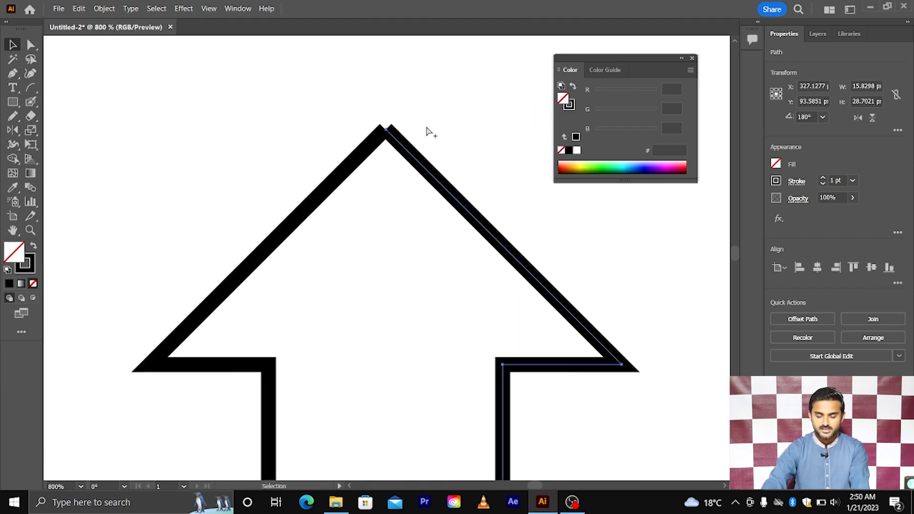
{"action": "key", "text": "ctrl+a"}
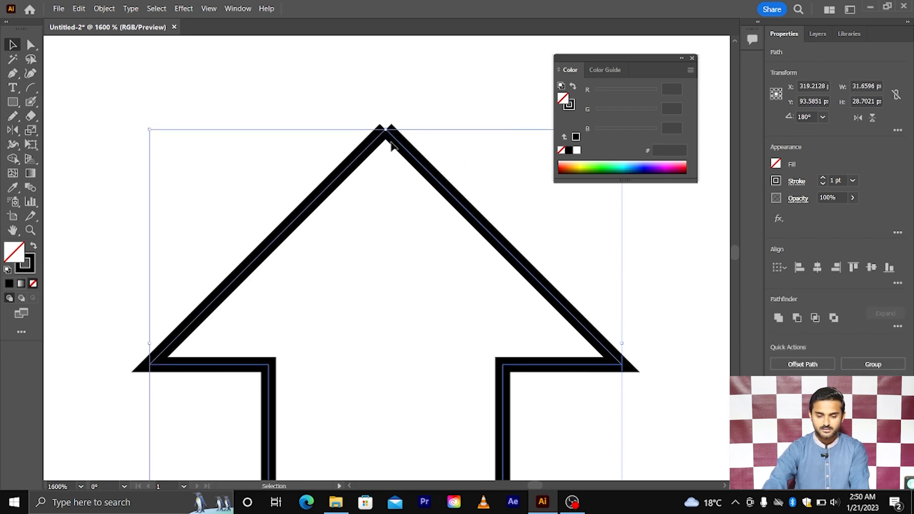
{"action": "right_click", "coordinate": [391, 141]}
{"action": "left_click", "coordinate": [424, 264]}
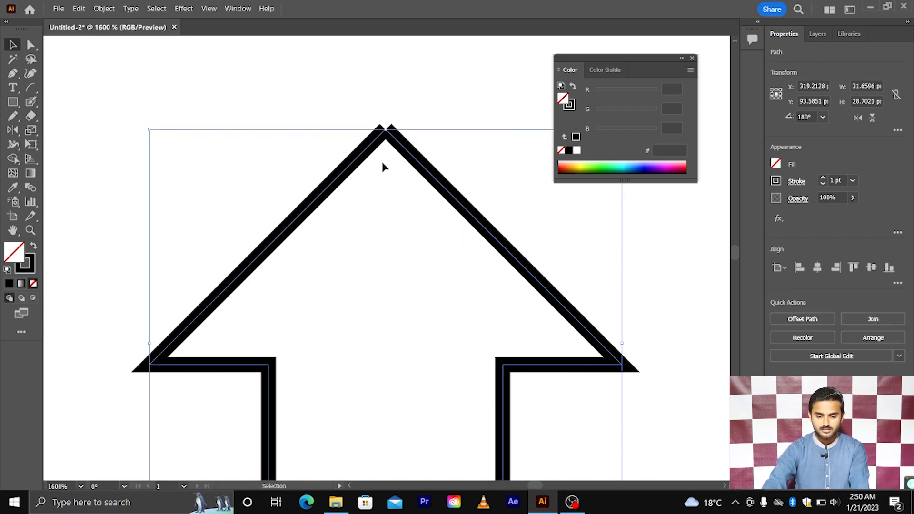
{"action": "scroll", "coordinate": [388, 139], "scroll_direction": "up", "scroll_amount": 1}
{"action": "right_click", "coordinate": [386, 135]}
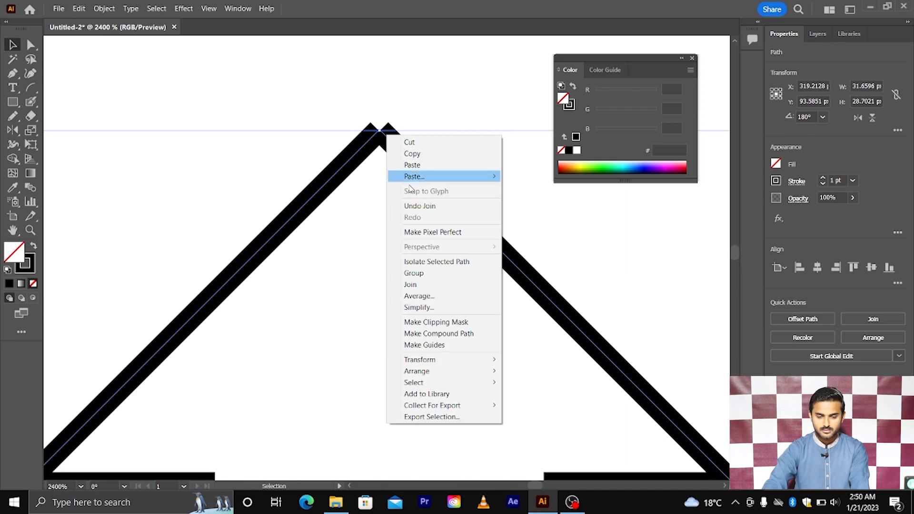
{"action": "left_click", "coordinate": [418, 284]}
{"action": "scroll", "coordinate": [398, 260], "scroll_direction": "down", "scroll_amount": 5}
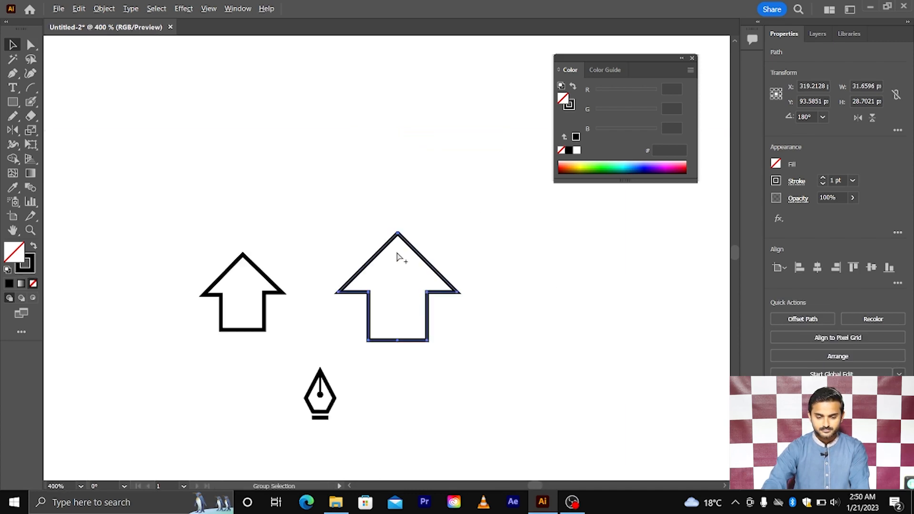
{"action": "scroll", "coordinate": [397, 264], "scroll_direction": "down", "scroll_amount": 1}
{"action": "scroll", "coordinate": [397, 273], "scroll_direction": "up", "scroll_amount": 2}
{"action": "scroll", "coordinate": [398, 273], "scroll_direction": "down", "scroll_amount": 1}
{"action": "left_click", "coordinate": [397, 272]}
{"action": "scroll", "coordinate": [397, 273], "scroll_direction": "down", "scroll_amount": 2}
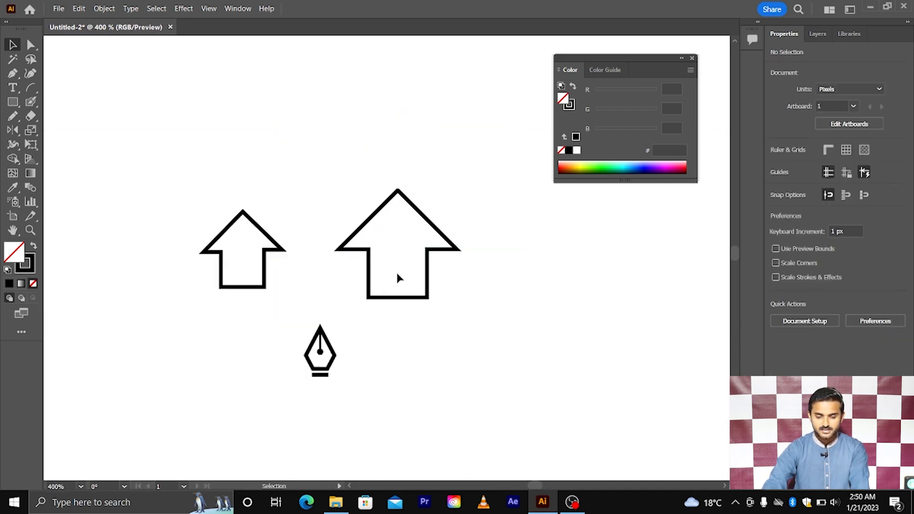
Round the two outer corners of the larger arrow's head to a radius of about 1 px each, and deselect the arrow.
{"action": "scroll", "coordinate": [400, 280], "scroll_direction": "up", "scroll_amount": 1}
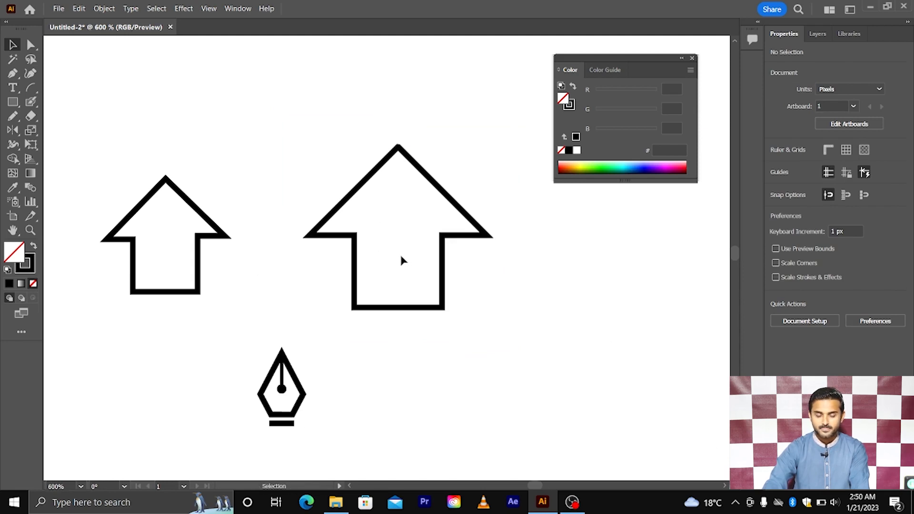
{"action": "scroll", "coordinate": [362, 255], "scroll_direction": "up", "scroll_amount": 1}
{"action": "scroll", "coordinate": [367, 265], "scroll_direction": "right", "scroll_amount": 1}
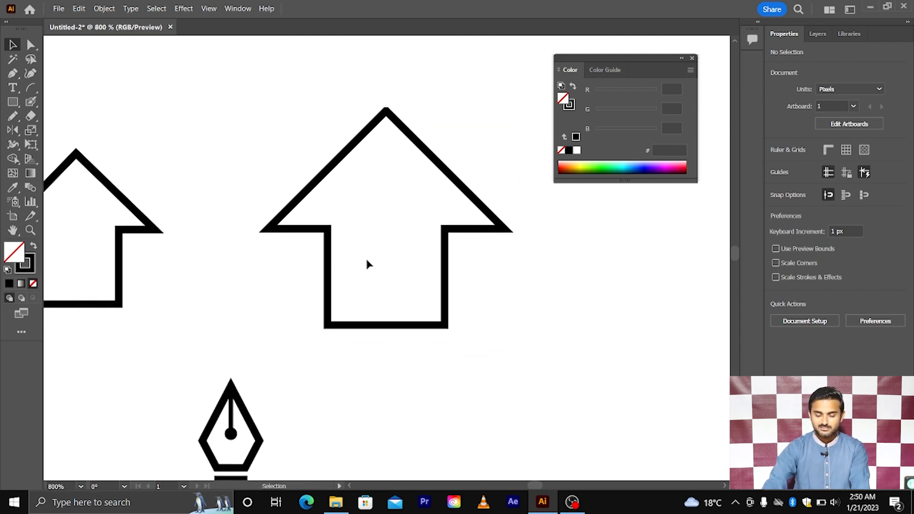
{"action": "scroll", "coordinate": [366, 263], "scroll_direction": "right", "scroll_amount": 1}
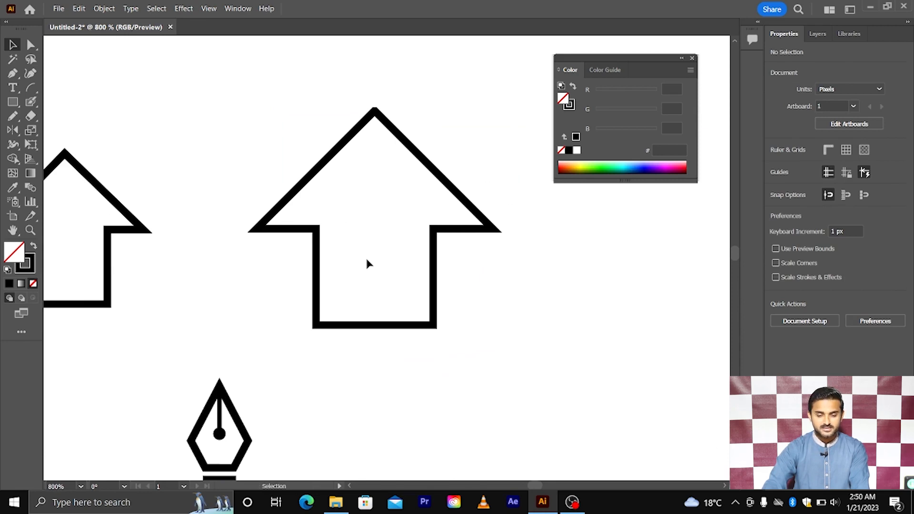
{"action": "left_click", "coordinate": [31, 44]}
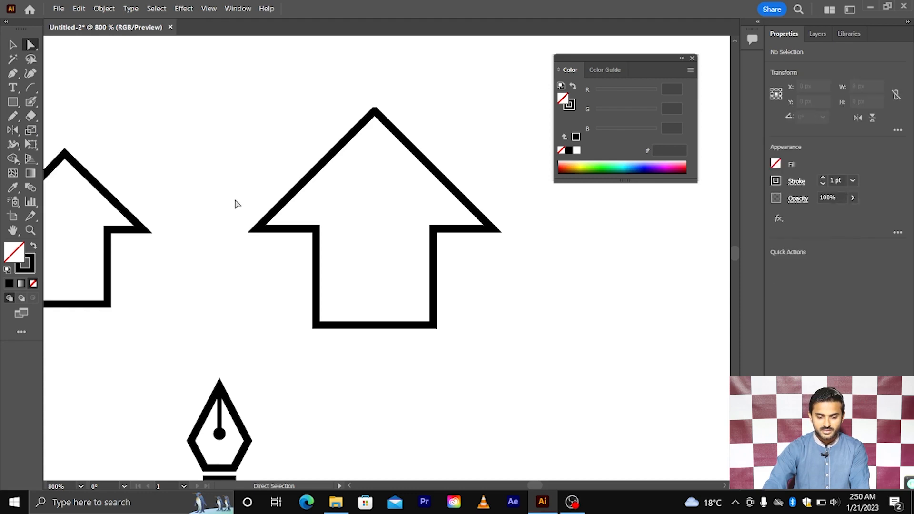
{"action": "mouse_move", "coordinate": [265, 233]}
{"action": "left_mouse_down"}
{"action": "mouse_move", "coordinate": [281, 259]}
{"action": "mouse_move", "coordinate": [266, 227]}
{"action": "mouse_move", "coordinate": [275, 226]}
{"action": "left_mouse_up"}
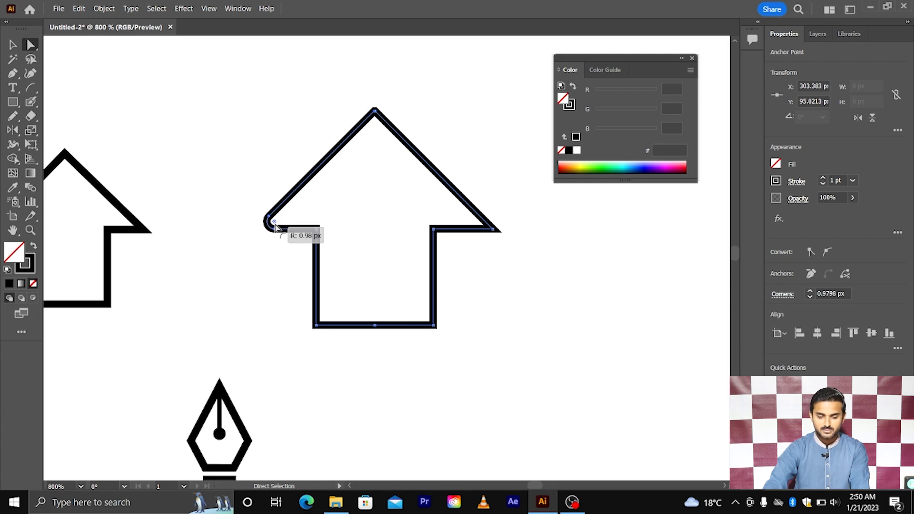
{"action": "left_click_drag", "start_coordinate": [274, 225], "coordinate": [276, 224]}
{"action": "scroll", "coordinate": [305, 228], "scroll_direction": "right", "scroll_amount": 1}
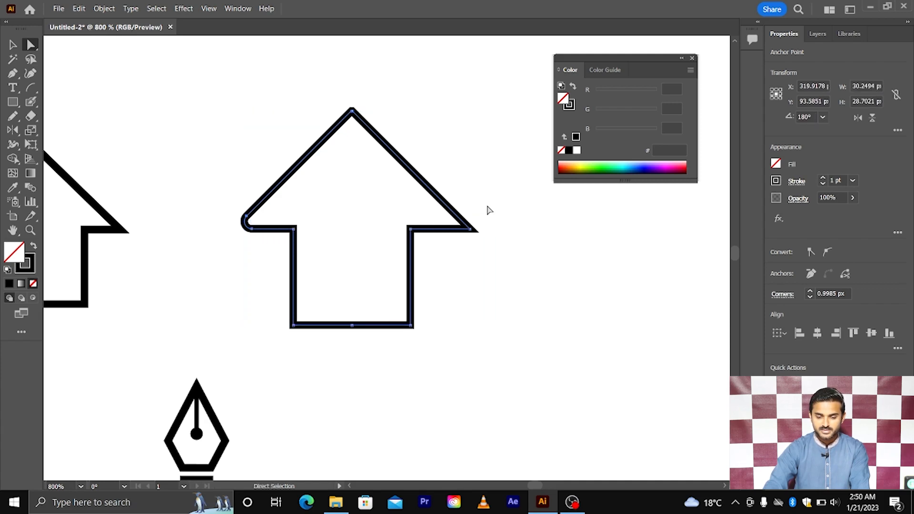
{"action": "left_click", "coordinate": [460, 227]}
{"action": "left_click_drag", "start_coordinate": [460, 226], "coordinate": [452, 225]}
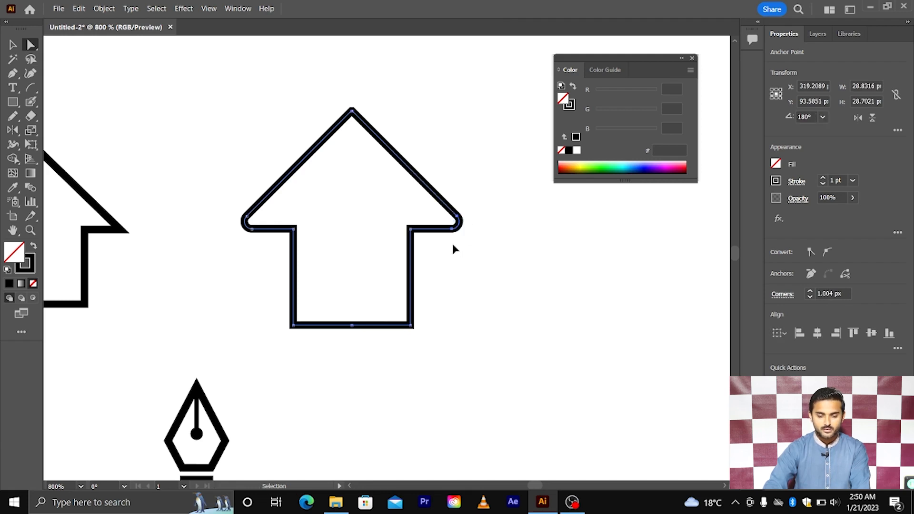
{"action": "scroll", "coordinate": [452, 244], "scroll_direction": "down", "scroll_amount": 2}
{"action": "left_click", "coordinate": [396, 273]}
Draw a black-filled square without stroke, about 1.47 px per side, inside the larger arrow's head.
{"action": "scroll", "coordinate": [395, 270], "scroll_direction": "up", "scroll_amount": 1}
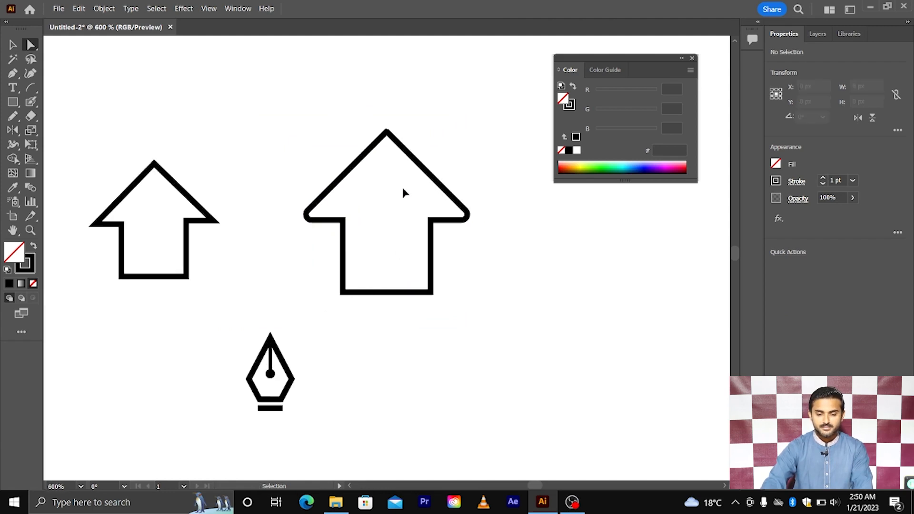
{"action": "scroll", "coordinate": [401, 190], "scroll_direction": "up", "scroll_amount": 2}
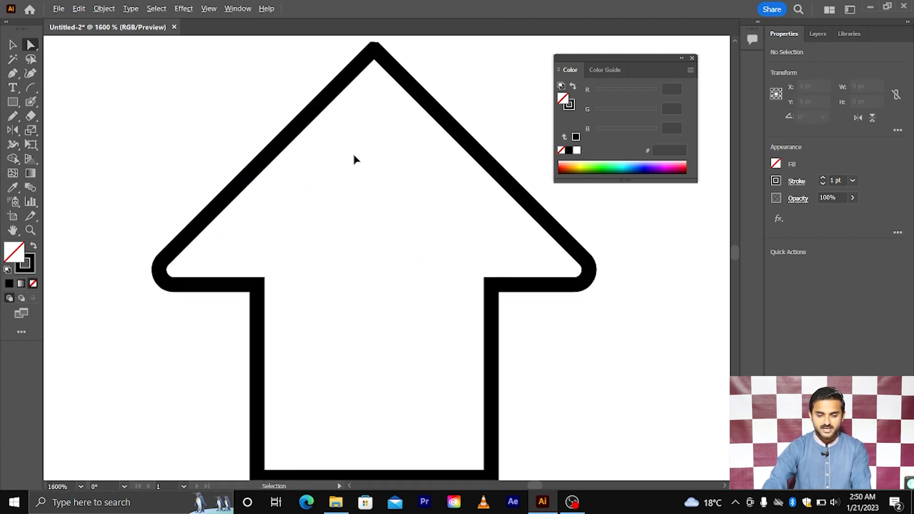
{"action": "scroll", "coordinate": [353, 158], "scroll_direction": "up", "scroll_amount": 2}
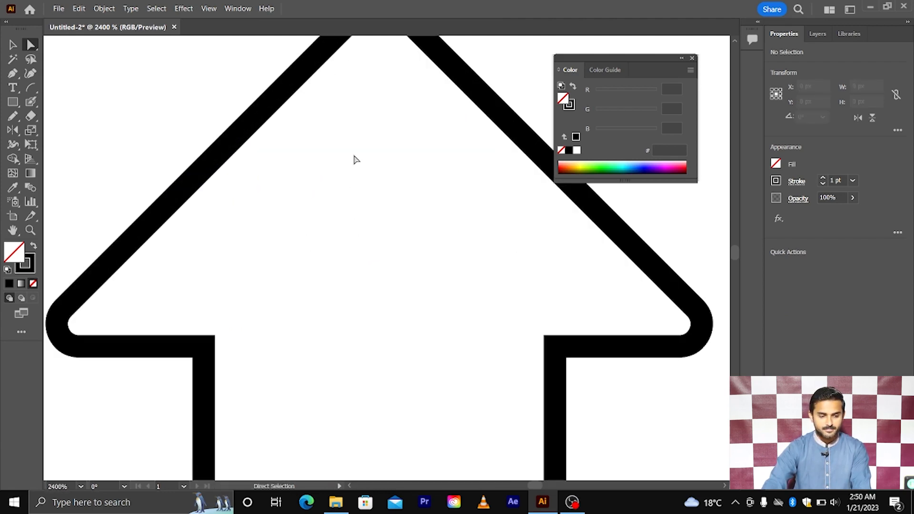
{"action": "left_click", "coordinate": [13, 102]}
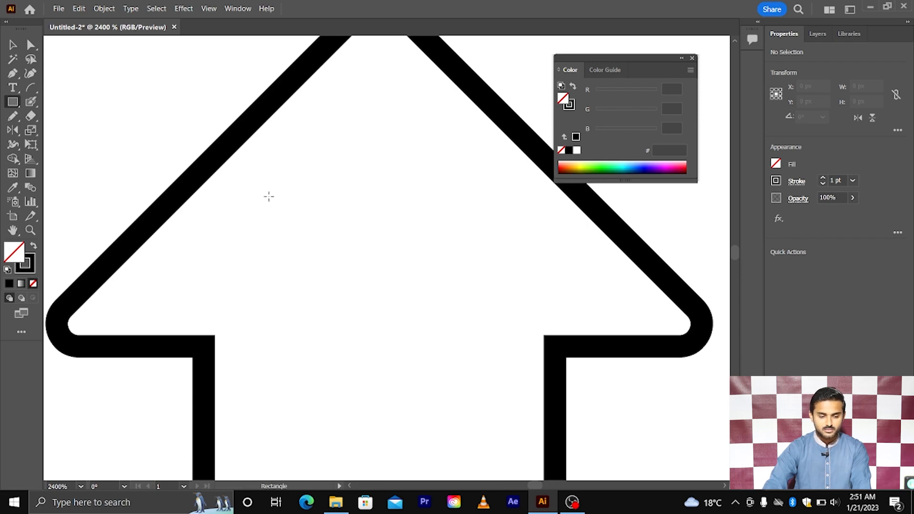
{"action": "left_click", "coordinate": [33, 246]}
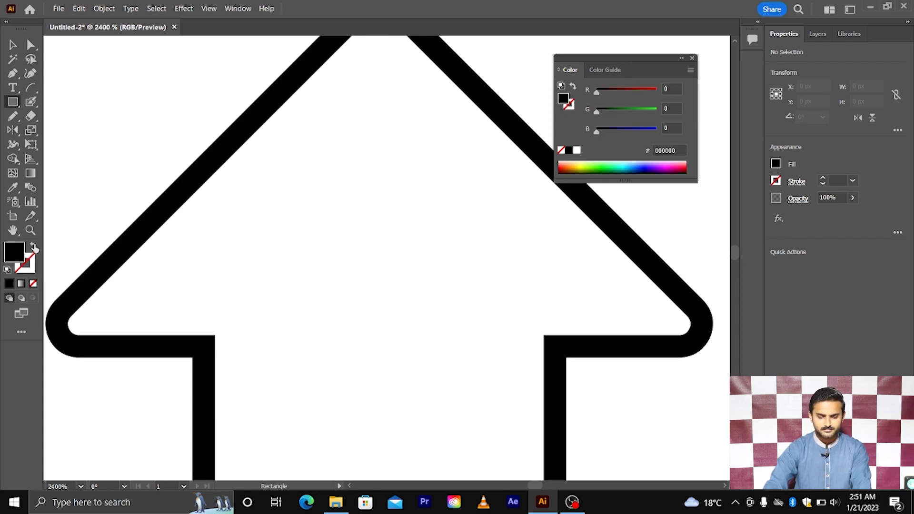
{"action": "left_click_drag", "start_coordinate": [319, 180], "coordinate": [335, 197]}
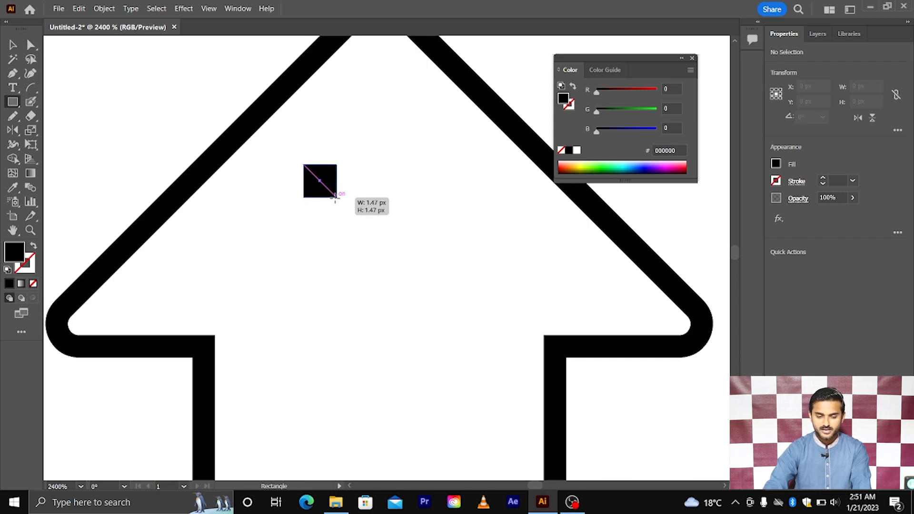
{"action": "left_click_drag", "start_coordinate": [335, 197], "coordinate": [335, 198]}
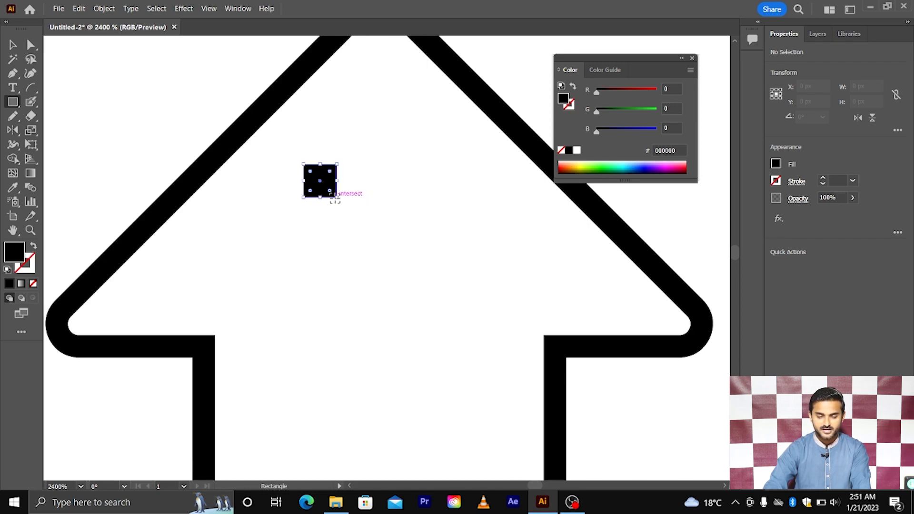
Duplicate the small square horizontally and copy the pair downward to form an evenly spaced two-by-two window.
{"action": "left_click", "coordinate": [12, 47]}
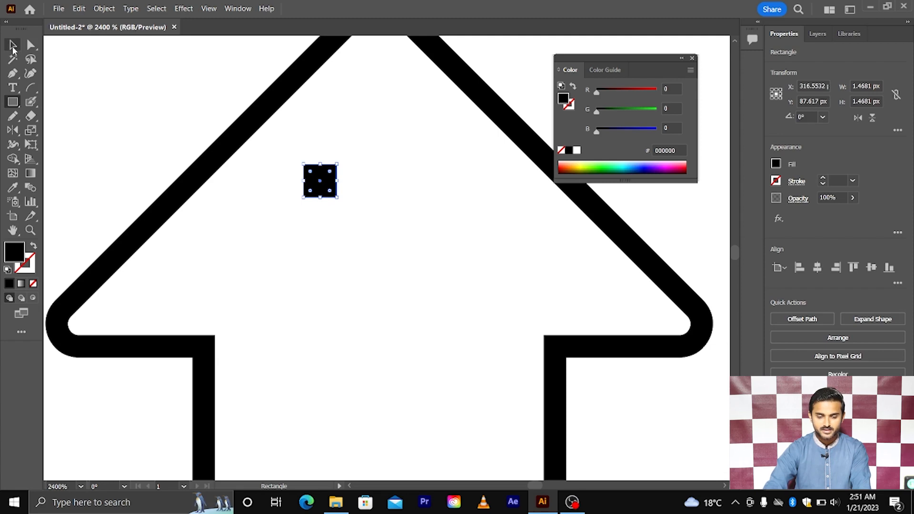
{"action": "left_click", "coordinate": [306, 200]}
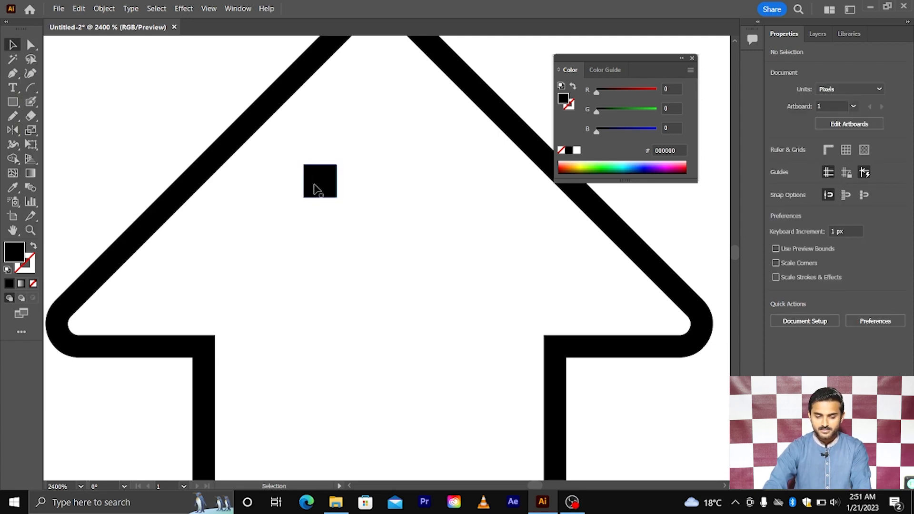
{"action": "left_click_drag", "start_coordinate": [314, 184], "coordinate": [360, 191]}
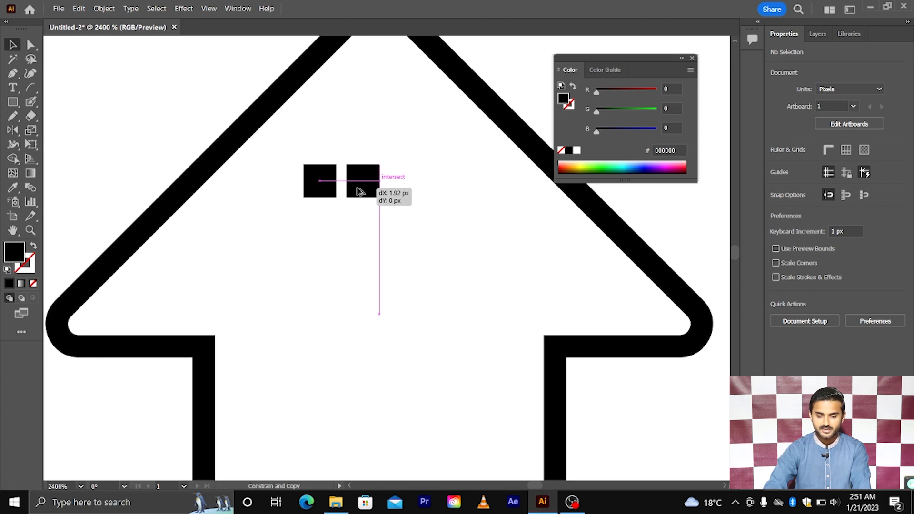
{"action": "left_click_drag", "start_coordinate": [359, 191], "coordinate": [359, 192]}
{"action": "left_click_drag", "start_coordinate": [317, 153], "coordinate": [382, 206]}
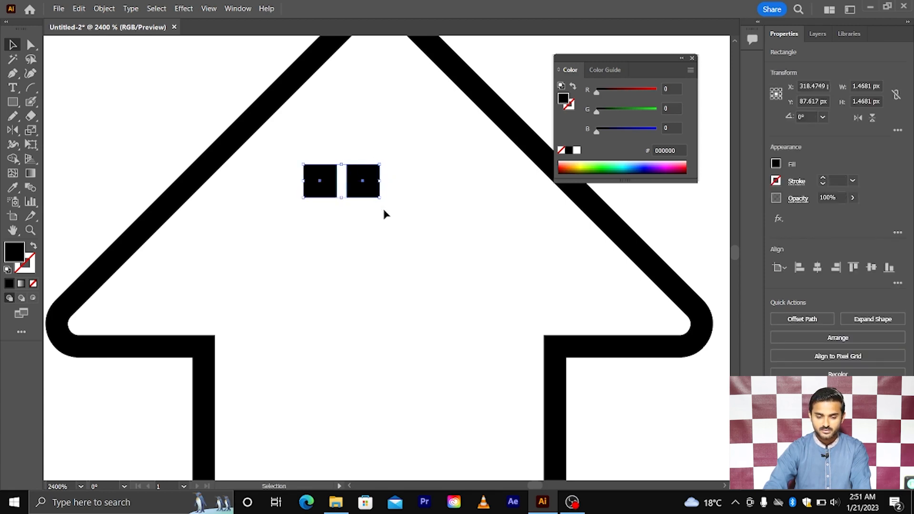
{"action": "left_click_drag", "start_coordinate": [361, 174], "coordinate": [366, 213]}
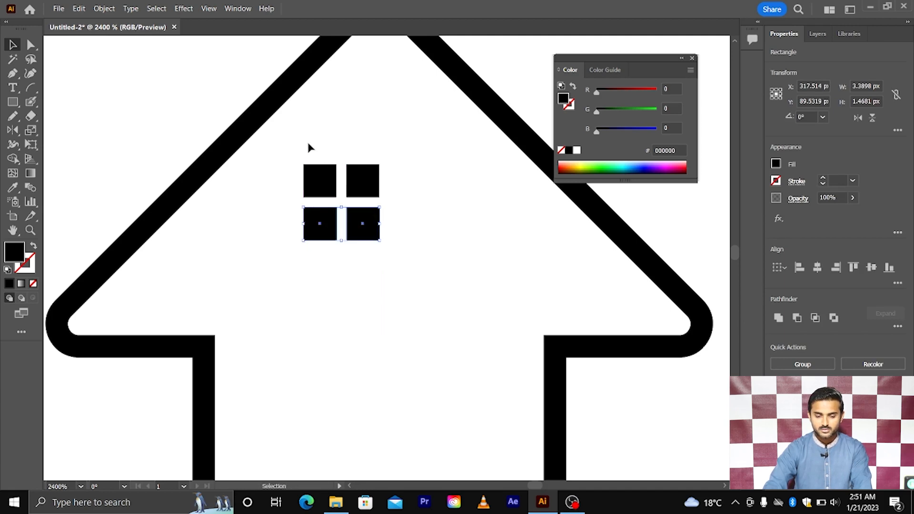
Group the four window squares, centre the group on the house's vertical axis within the roof, and deselect it.
{"action": "left_click_drag", "start_coordinate": [306, 140], "coordinate": [399, 256]}
{"action": "key", "text": "a"}
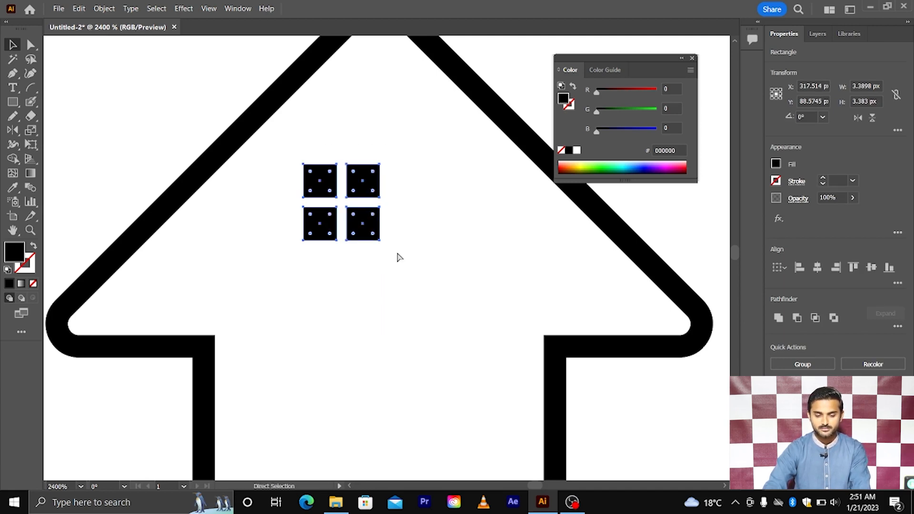
{"action": "key", "text": "ctrl+g"}
{"action": "key", "text": "v"}
{"action": "left_click", "coordinate": [395, 251]}
{"action": "scroll", "coordinate": [396, 260], "scroll_direction": "down", "scroll_amount": 1}
{"action": "left_click_drag", "start_coordinate": [369, 233], "coordinate": [393, 244]}
{"action": "scroll", "coordinate": [393, 243], "scroll_direction": "down", "scroll_amount": 4}
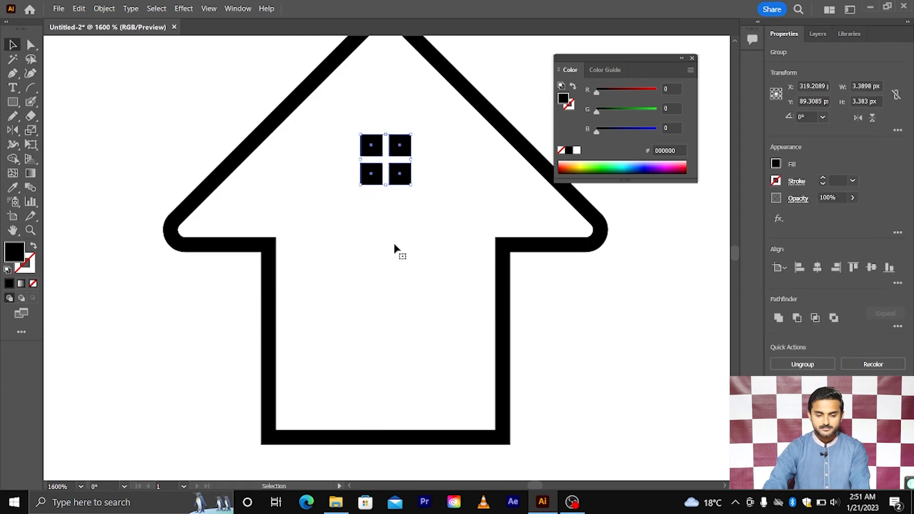
{"action": "scroll", "coordinate": [383, 257], "scroll_direction": "right", "scroll_amount": 1}
{"action": "left_click", "coordinate": [383, 263]}
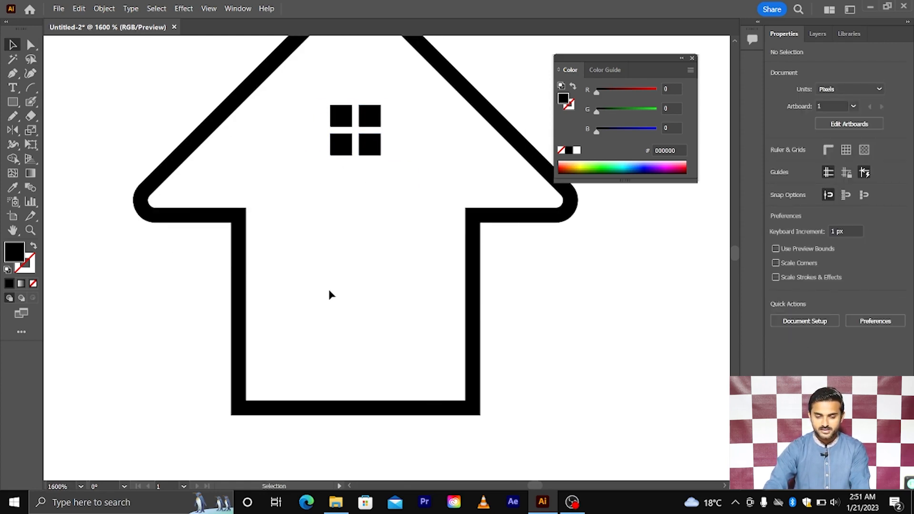
Draw a black door rectangle about 5.8 by 9.4 px that stands on the house's base line.
{"action": "left_click", "coordinate": [13, 101]}
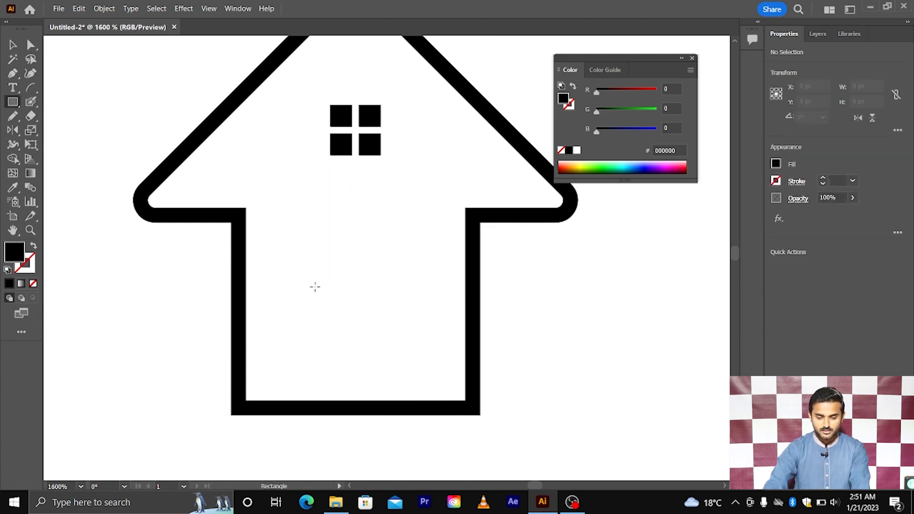
{"action": "mouse_move", "coordinate": [314, 286]}
{"action": "left_mouse_down"}
{"action": "mouse_move", "coordinate": [413, 396]}
{"action": "mouse_move", "coordinate": [401, 407]}
{"action": "left_mouse_up"}
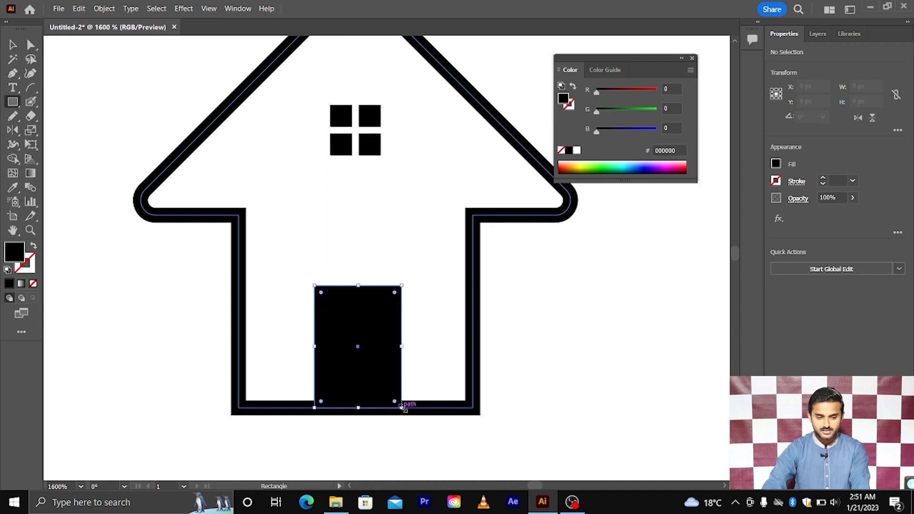
{"action": "key", "text": "v"}
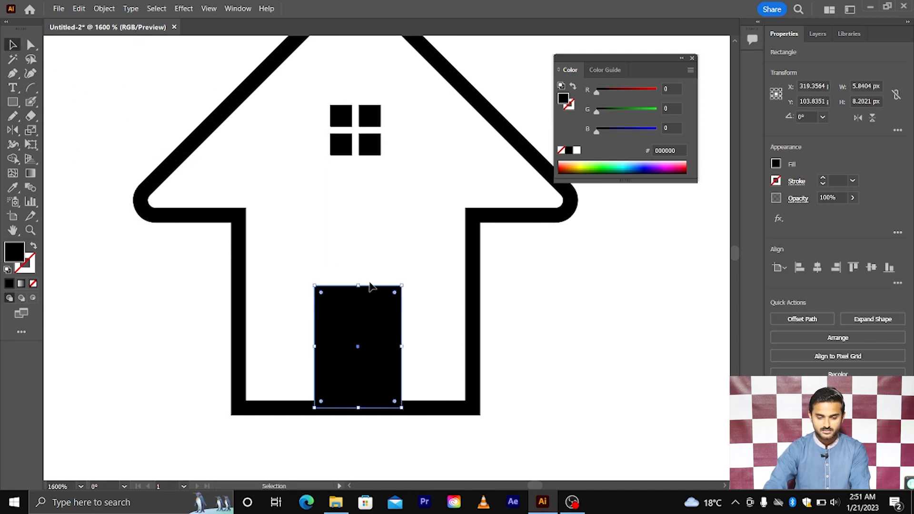
{"action": "left_click_drag", "start_coordinate": [359, 285], "coordinate": [358, 267]}
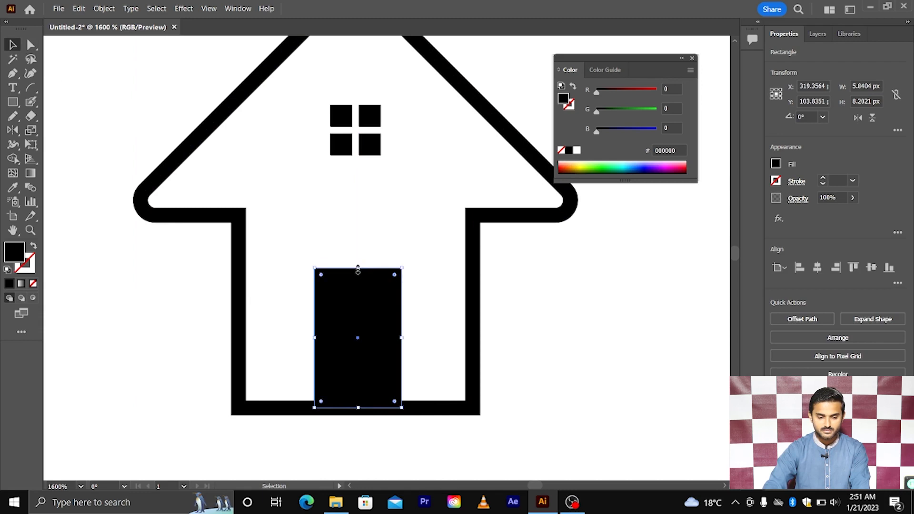
Swap the door's fill and stroke so it is a black outline without fill, and centre it horizontally on the house.
{"action": "left_click", "coordinate": [35, 248]}
{"action": "left_click", "coordinate": [324, 215]}
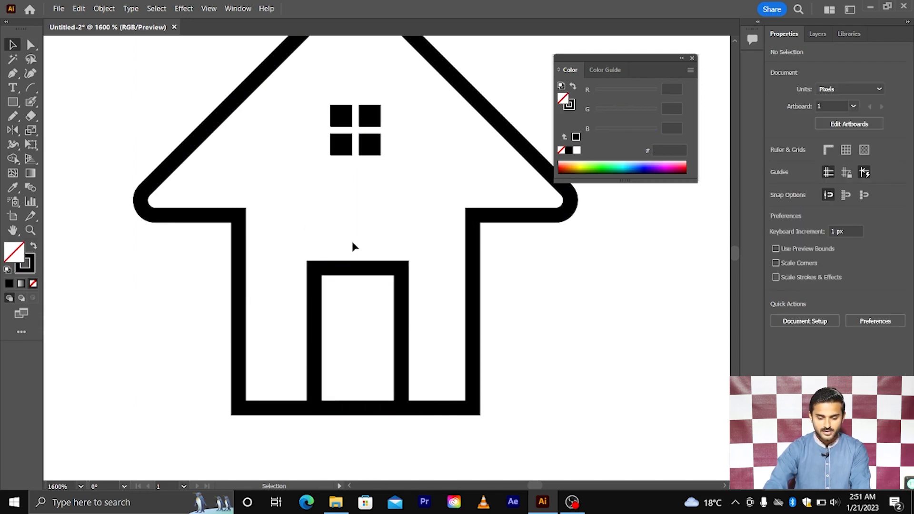
{"action": "left_click_drag", "start_coordinate": [358, 271], "coordinate": [356, 269]}
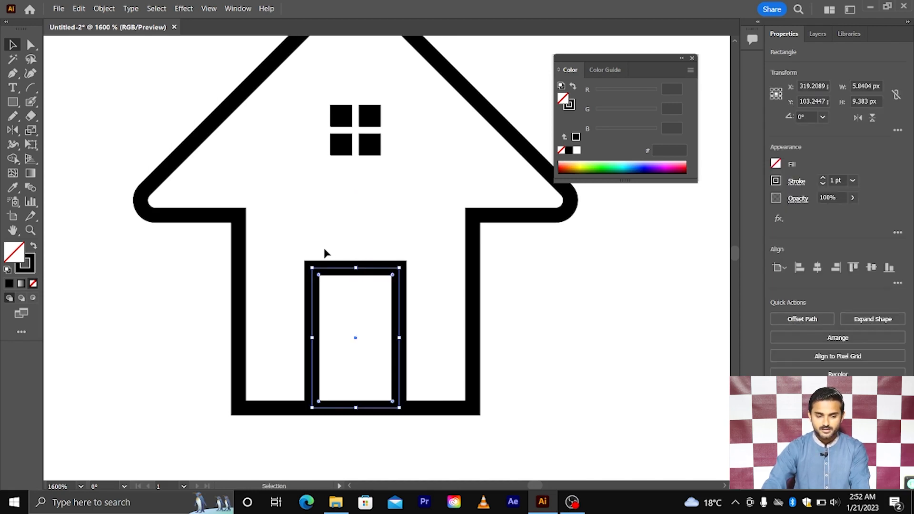
Round the door's two top corners to a radius of about 2.92 px to form a full arch, and deselect it.
{"action": "left_click", "coordinate": [30, 46]}
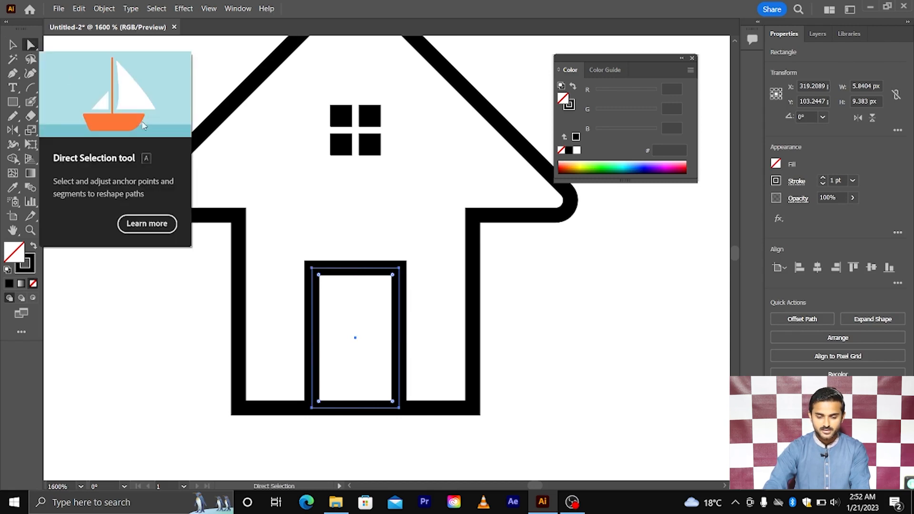
{"action": "left_click_drag", "start_coordinate": [292, 247], "coordinate": [360, 351]}
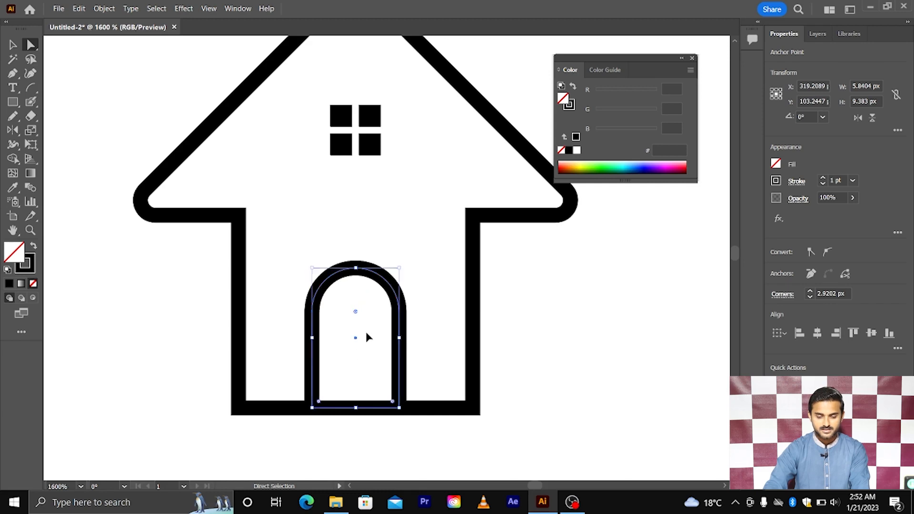
{"action": "scroll", "coordinate": [366, 334], "scroll_direction": "down", "scroll_amount": 2}
{"action": "left_click", "coordinate": [469, 306]}
{"action": "scroll", "coordinate": [468, 305], "scroll_direction": "down", "scroll_amount": 1}
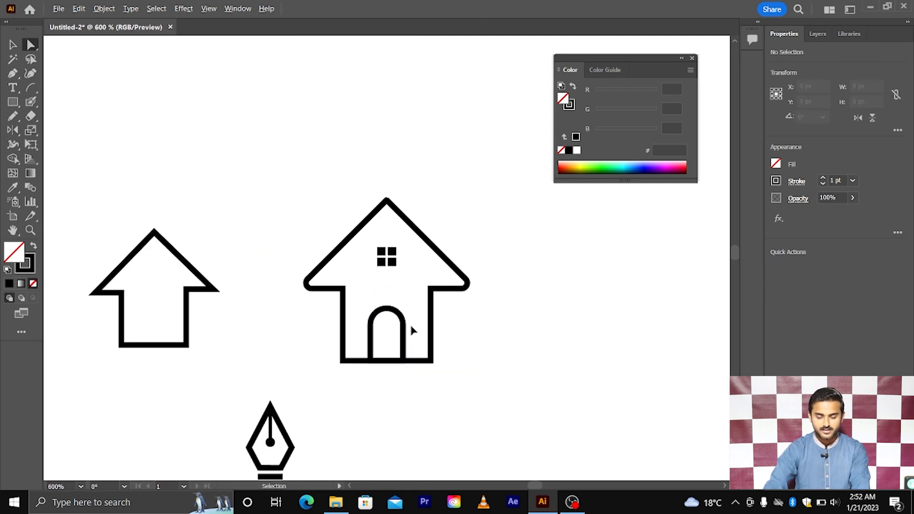
Delete the small arrow, the house with its window and door, and the pen nib from the artboard.
{"action": "scroll", "coordinate": [410, 329], "scroll_direction": "up", "scroll_amount": 1}
{"action": "scroll", "coordinate": [410, 328], "scroll_direction": "up", "scroll_amount": 1}
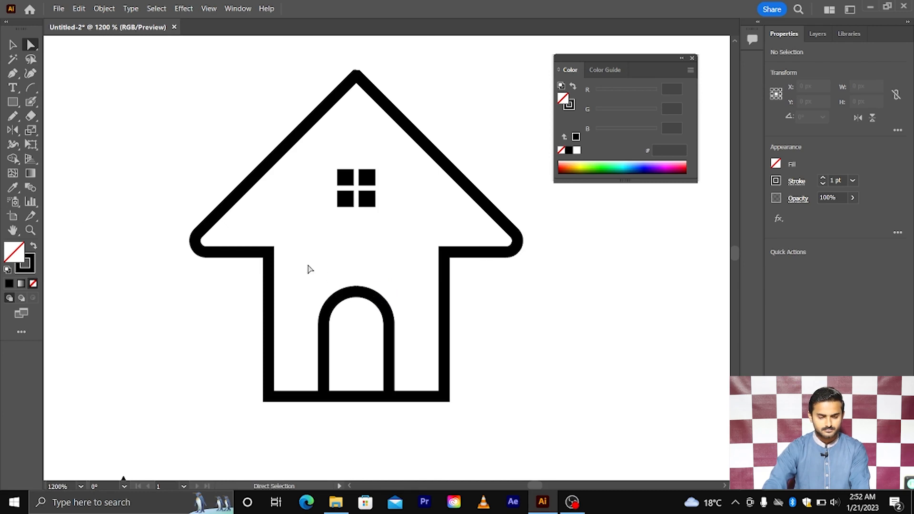
{"action": "left_click", "coordinate": [13, 44]}
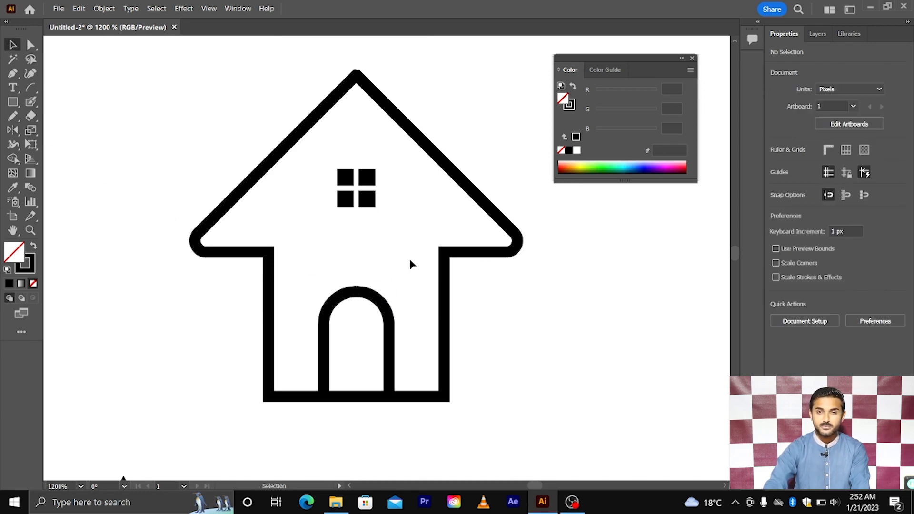
{"action": "scroll", "coordinate": [410, 259], "scroll_direction": "down", "scroll_amount": 2}
{"action": "scroll", "coordinate": [410, 259], "scroll_direction": "down", "scroll_amount": 2}
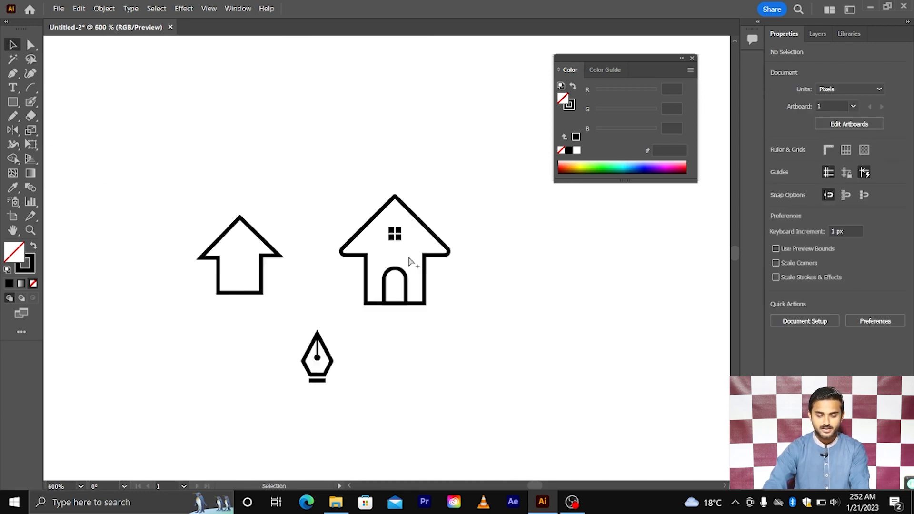
{"action": "left_click_drag", "start_coordinate": [243, 187], "coordinate": [447, 336]}
{"action": "key", "text": "Delete"}
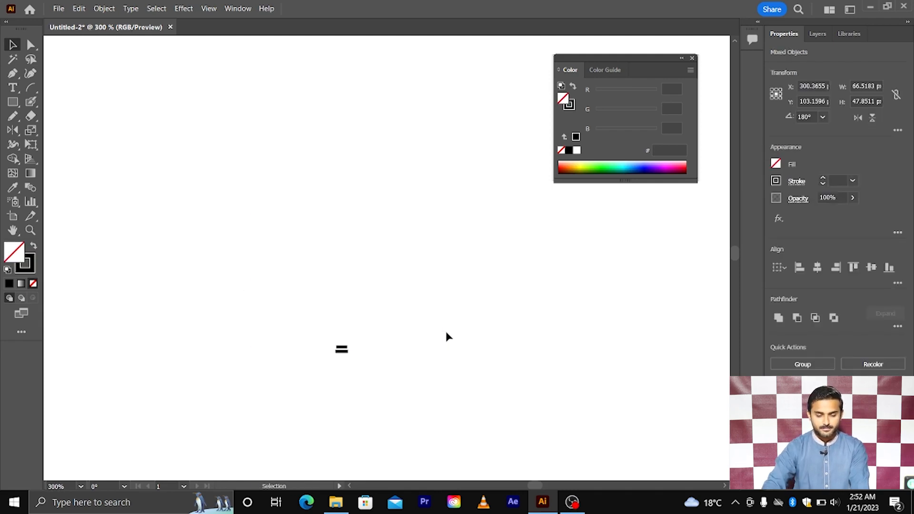
Delete the two short black bars remaining on the artboard.
{"action": "left_click_drag", "start_coordinate": [242, 317], "coordinate": [390, 397]}
{"action": "key", "text": "Delete"}
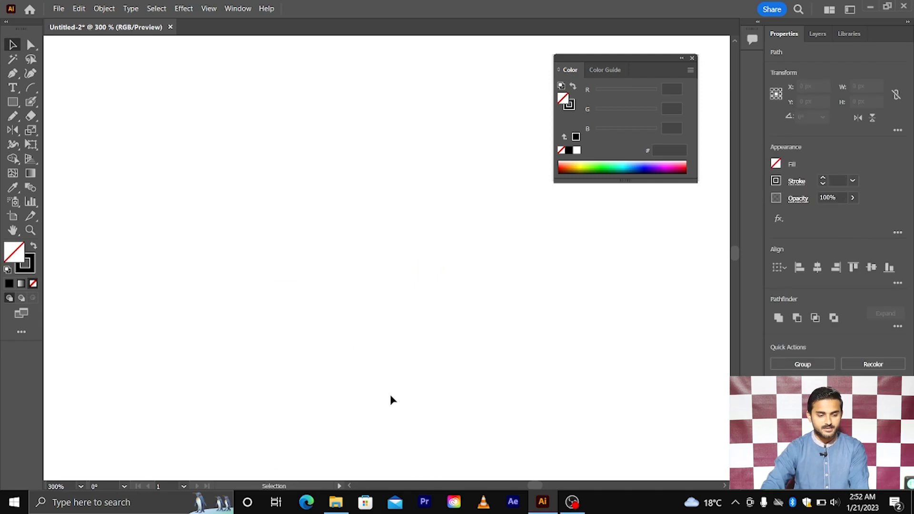
Draw an unfilled square about 57.5 px wide with a 1 pt black stroke, outward from its centre.
{"action": "left_click", "coordinate": [12, 74]}
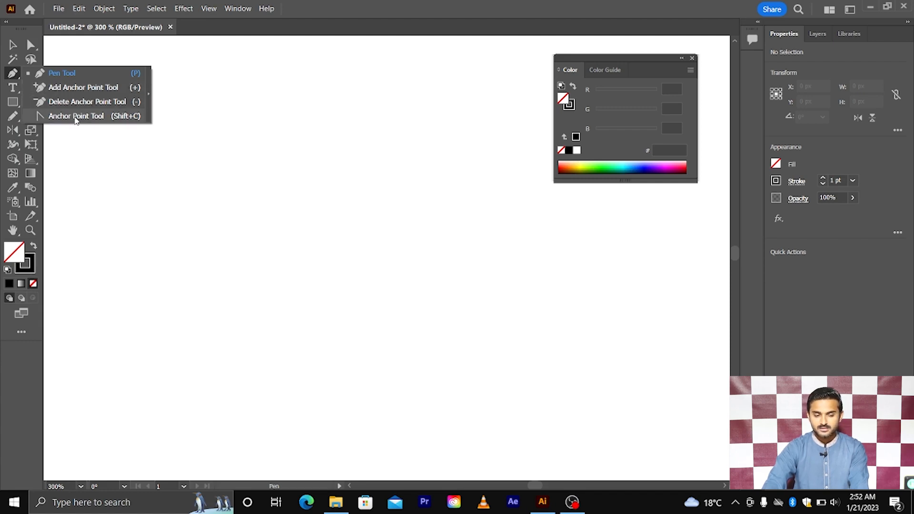
{"action": "left_click", "coordinate": [63, 91]}
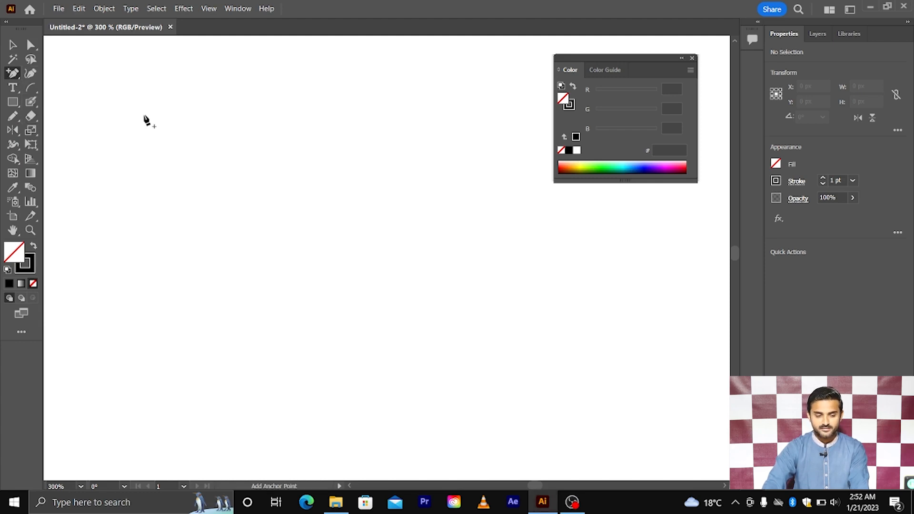
{"action": "left_click", "coordinate": [15, 104]}
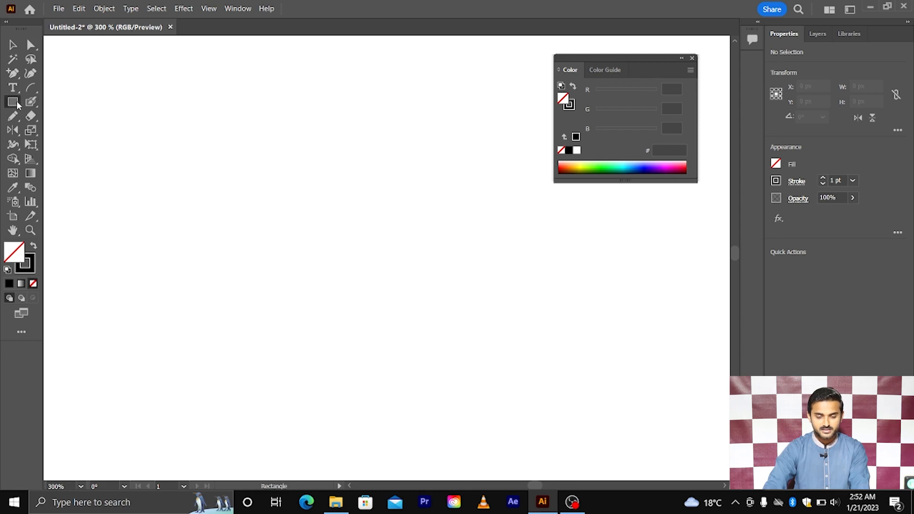
{"action": "left_click_drag", "start_coordinate": [311, 209], "coordinate": [391, 238]}
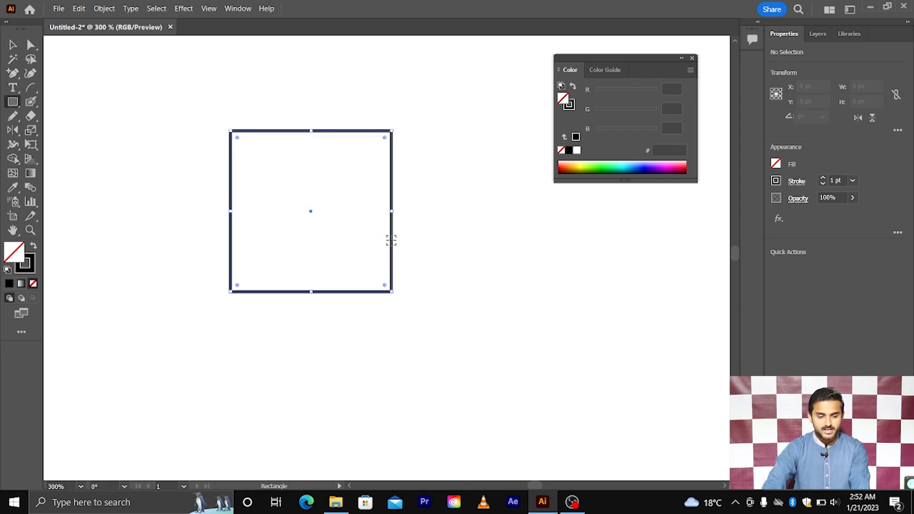
Add an anchor point at the middle of the square's upper edge and raise it to Y about 24.8 px, forming a roof-like peak.
{"action": "key", "text": "plus"}
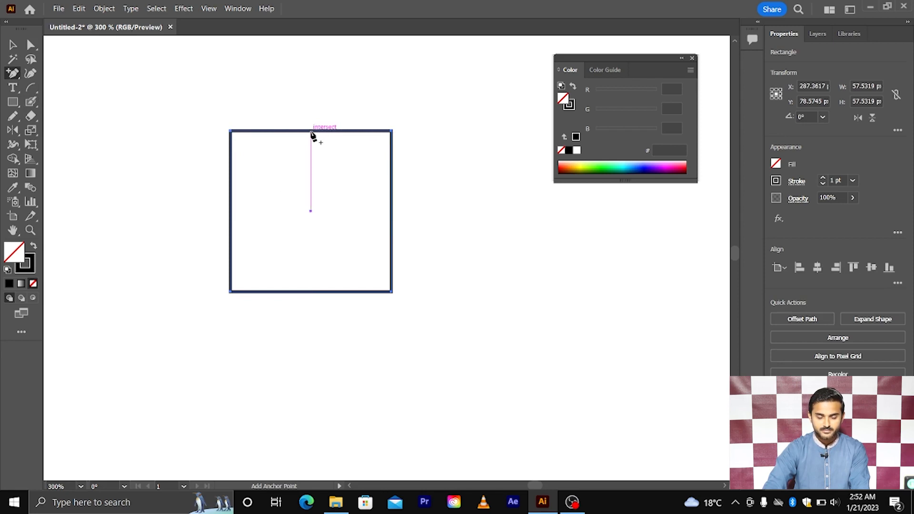
{"action": "left_click", "coordinate": [311, 131]}
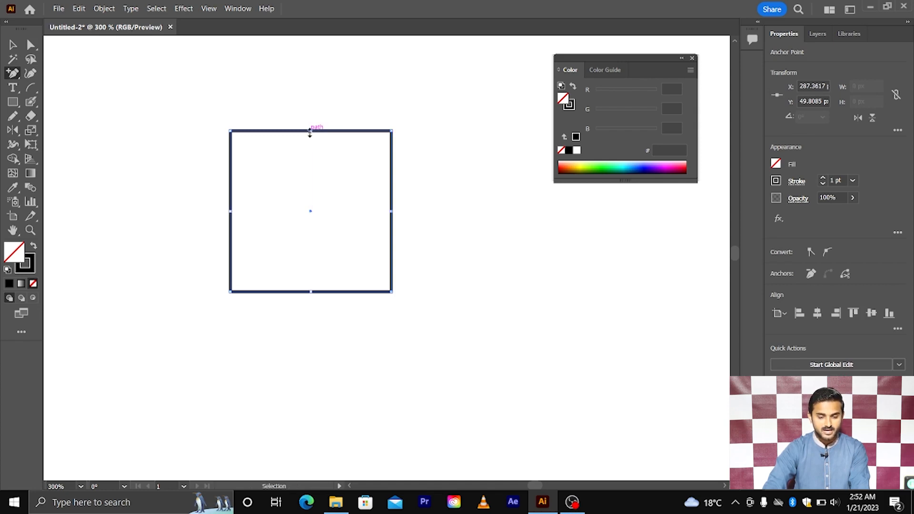
{"action": "scroll", "coordinate": [311, 136], "scroll_direction": "up", "scroll_amount": 3}
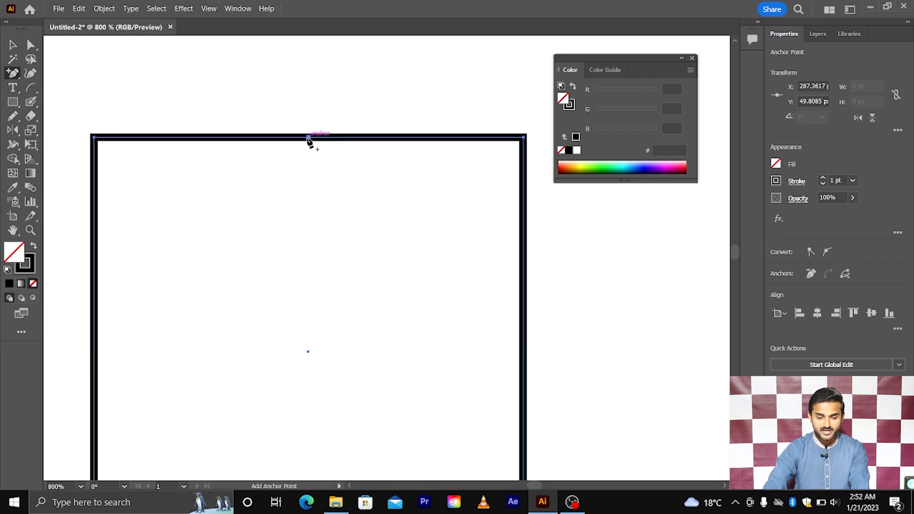
{"action": "scroll", "coordinate": [351, 178], "scroll_direction": "down", "scroll_amount": 3}
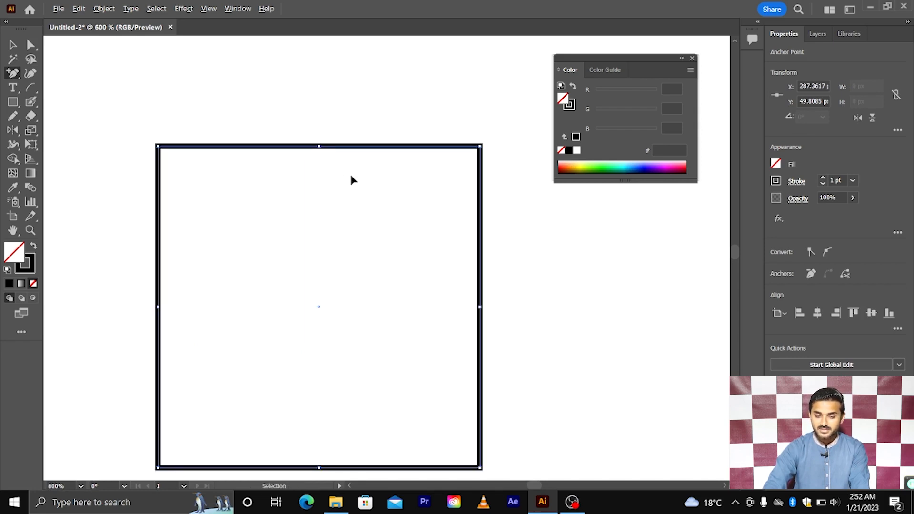
{"action": "scroll", "coordinate": [322, 157], "scroll_direction": "up", "scroll_amount": 2}
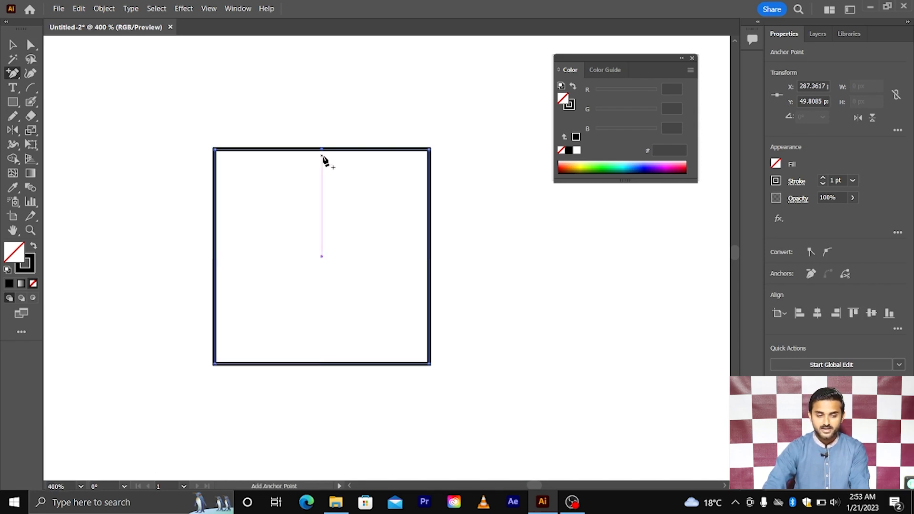
{"action": "left_click", "coordinate": [32, 45]}
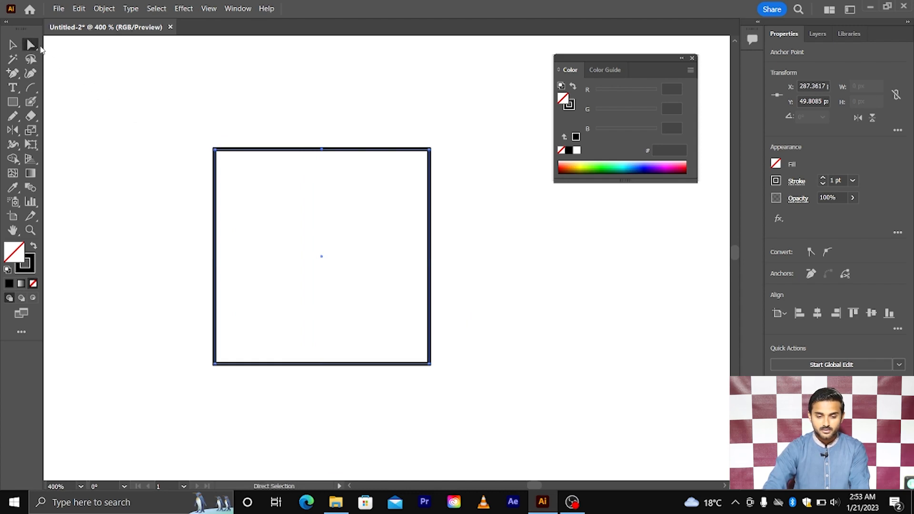
{"action": "left_click_drag", "start_coordinate": [321, 138], "coordinate": [323, 59]}
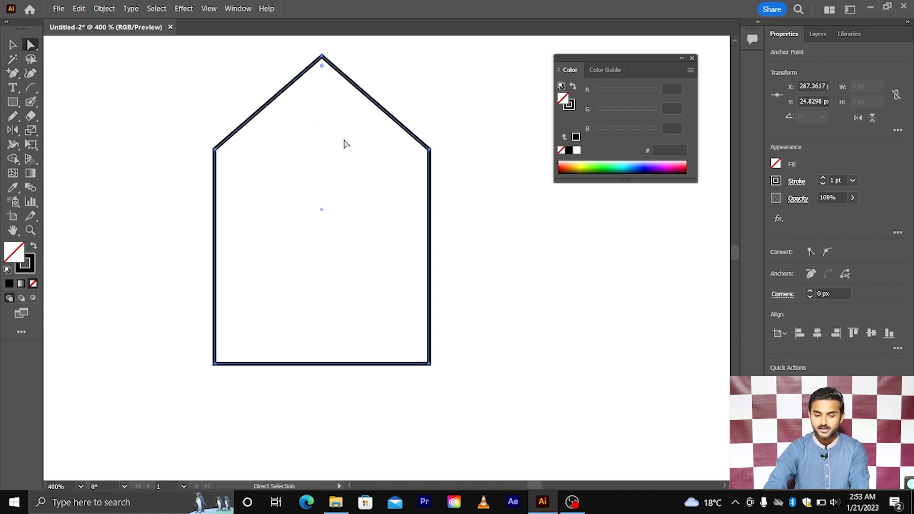
{"action": "scroll", "coordinate": [357, 172], "scroll_direction": "down", "scroll_amount": 3}
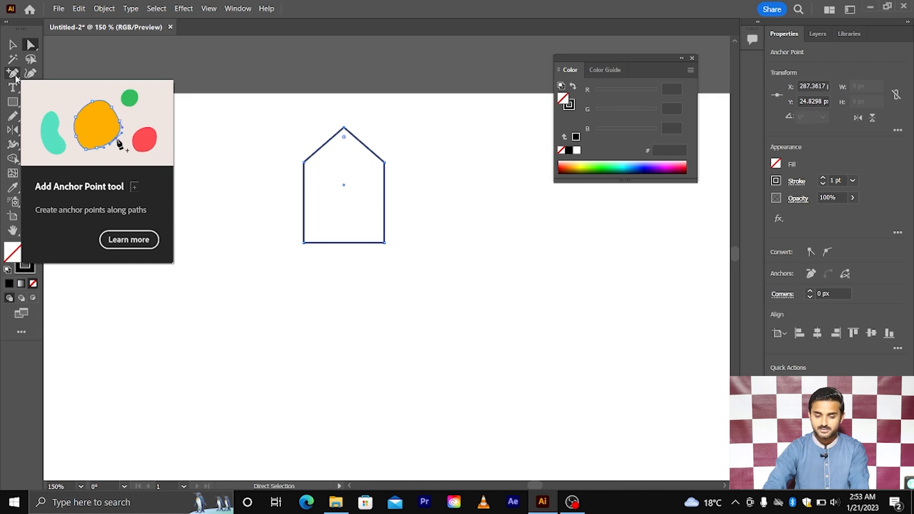
{"action": "key", "text": "v"}
{"action": "scroll", "coordinate": [350, 147], "scroll_direction": "up", "scroll_amount": 2}
{"action": "key", "text": "a"}
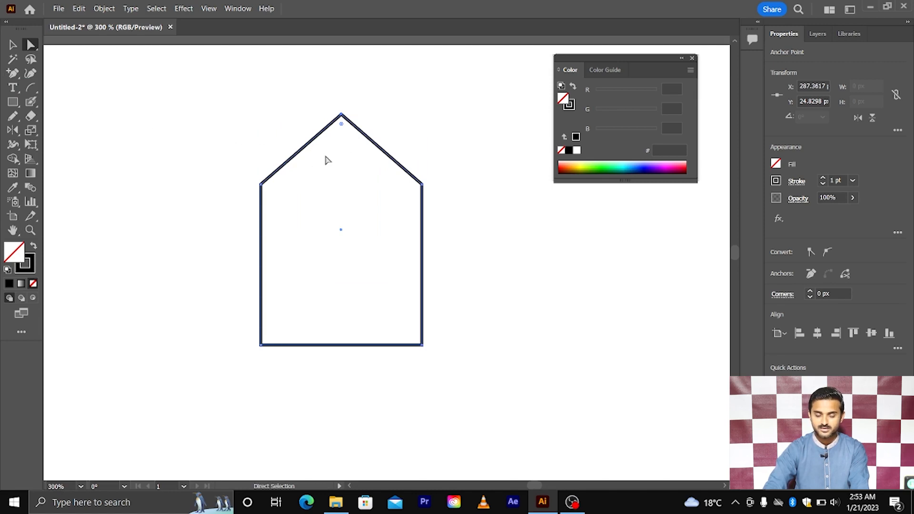
{"action": "scroll", "coordinate": [353, 169], "scroll_direction": "down", "scroll_amount": 1}
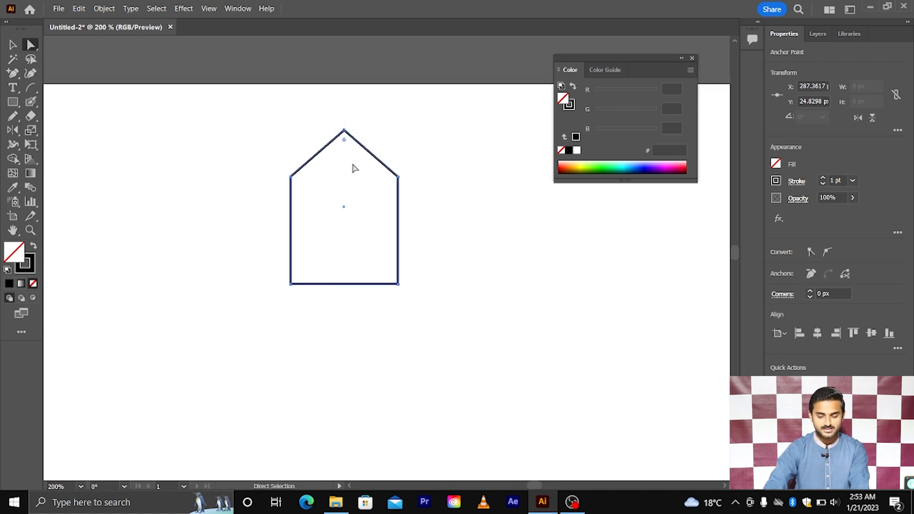
{"action": "scroll", "coordinate": [355, 168], "scroll_direction": "down", "scroll_amount": 1}
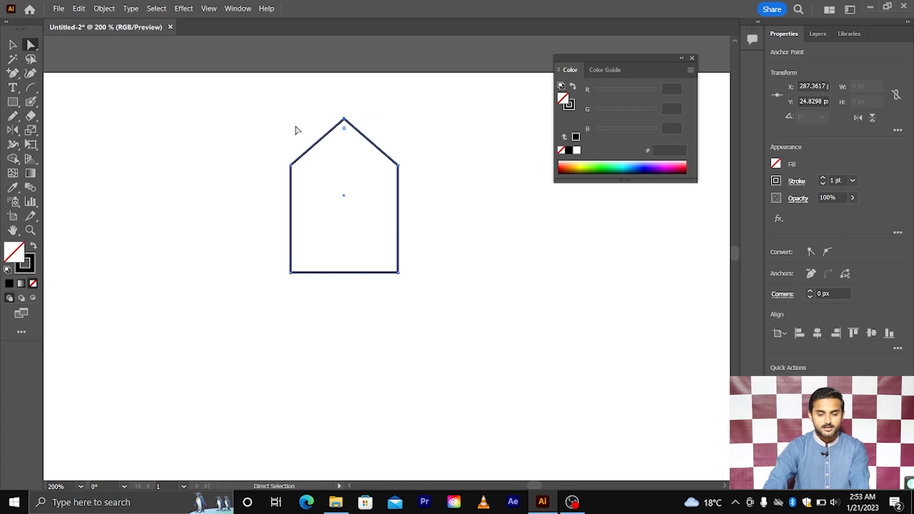
Remove the roof peak's anchor point with the Delete Anchor Point tool to flatten the shape back into a square.
{"action": "scroll", "coordinate": [336, 120], "scroll_direction": "up", "scroll_amount": 3}
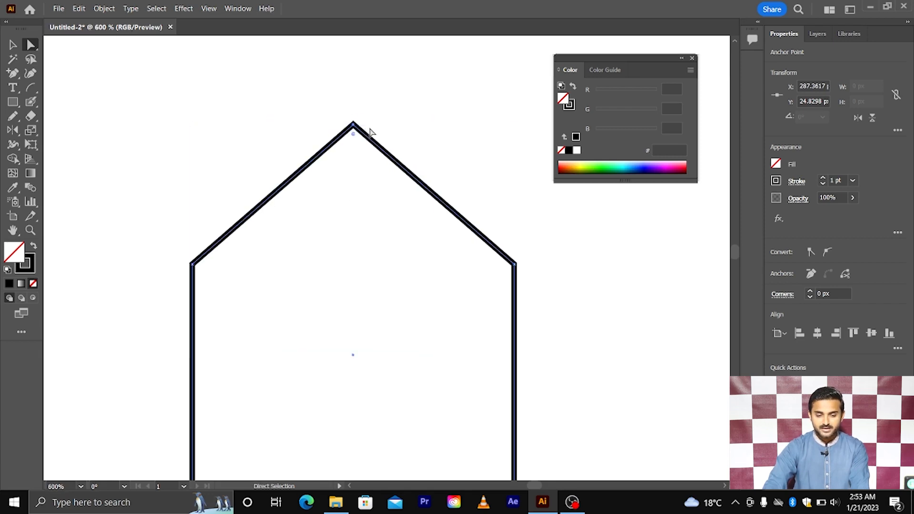
{"action": "left_click", "coordinate": [13, 73]}
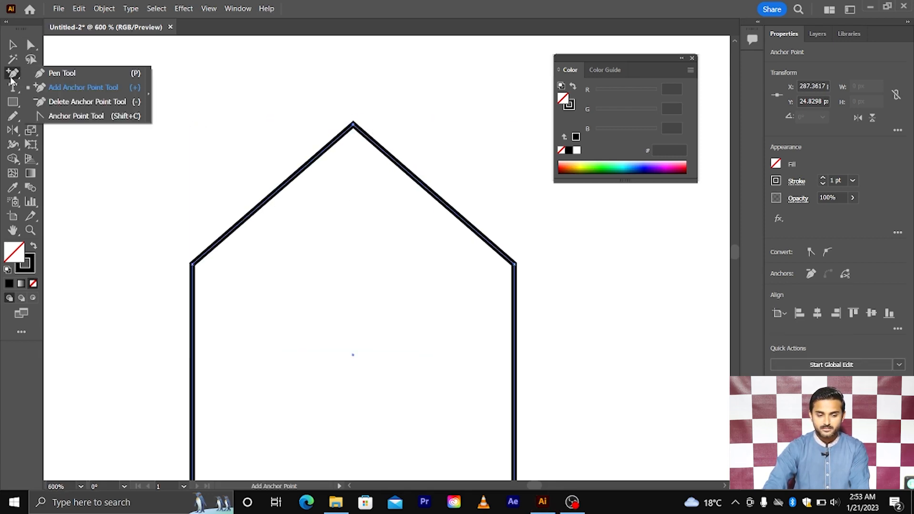
{"action": "left_click", "coordinate": [77, 101]}
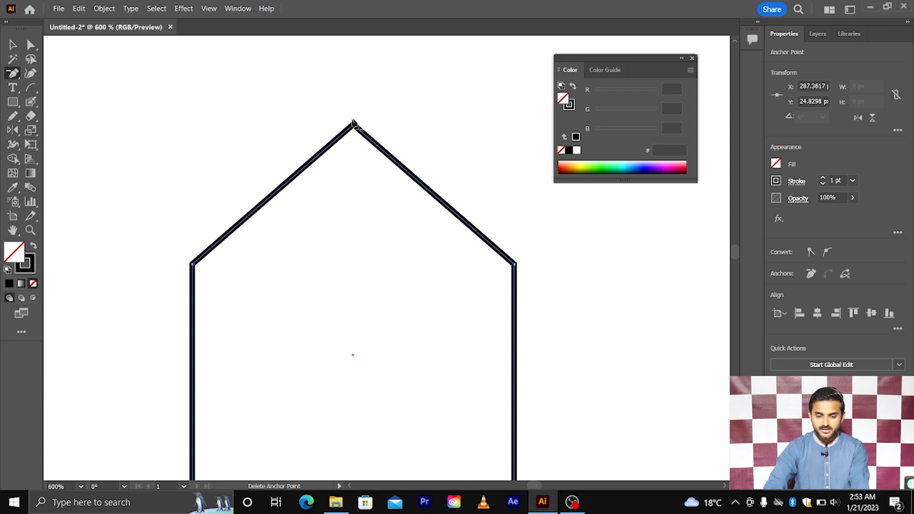
{"action": "left_click", "coordinate": [353, 124]}
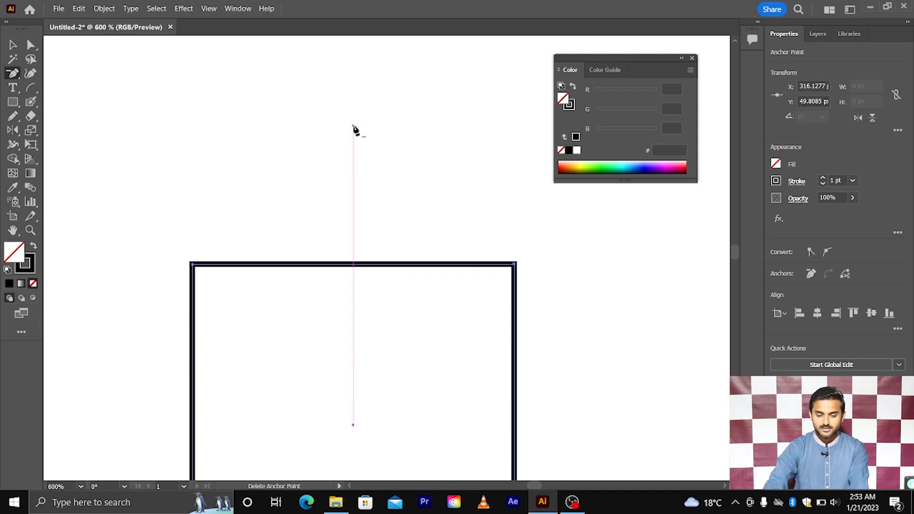
Add another anchor point midway along the square's upper edge and pull it straight up to Y about 35.17 px.
{"action": "scroll", "coordinate": [364, 236], "scroll_direction": "down", "scroll_amount": 5}
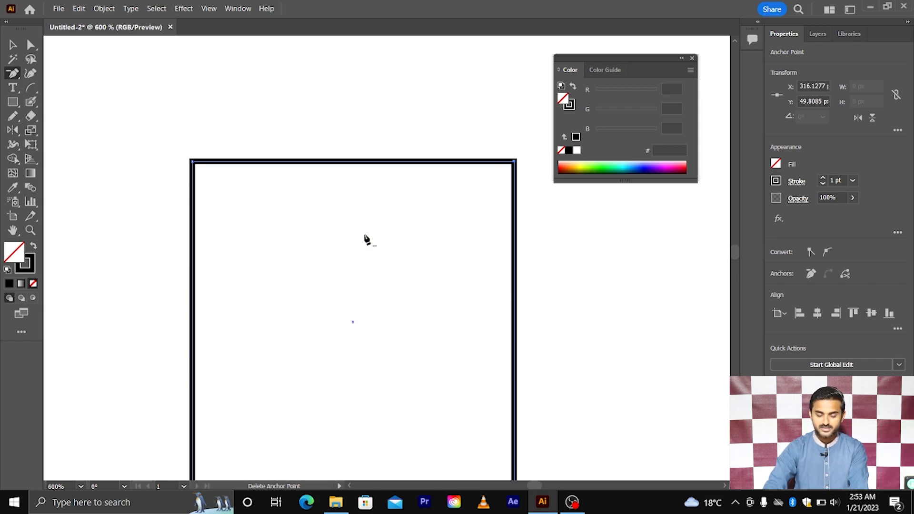
{"action": "scroll", "coordinate": [361, 233], "scroll_direction": "down", "scroll_amount": 1}
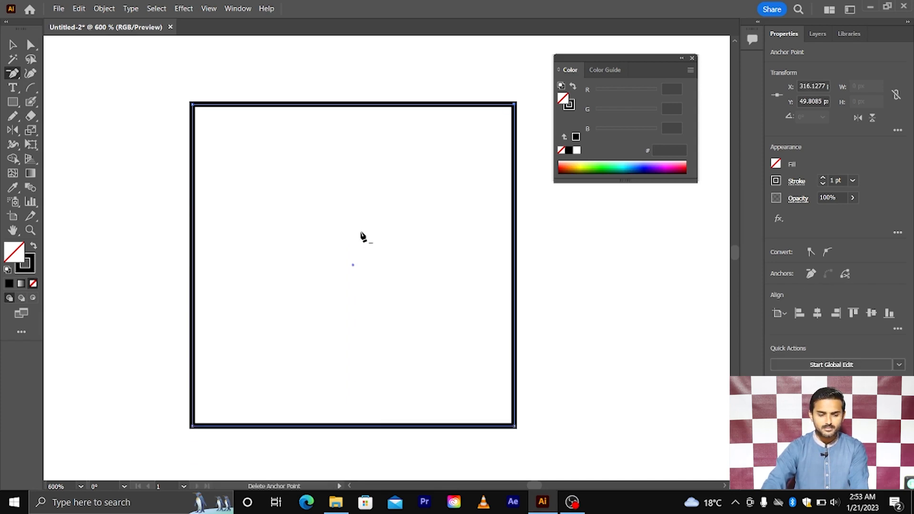
{"action": "scroll", "coordinate": [286, 209], "scroll_direction": "up", "scroll_amount": 2}
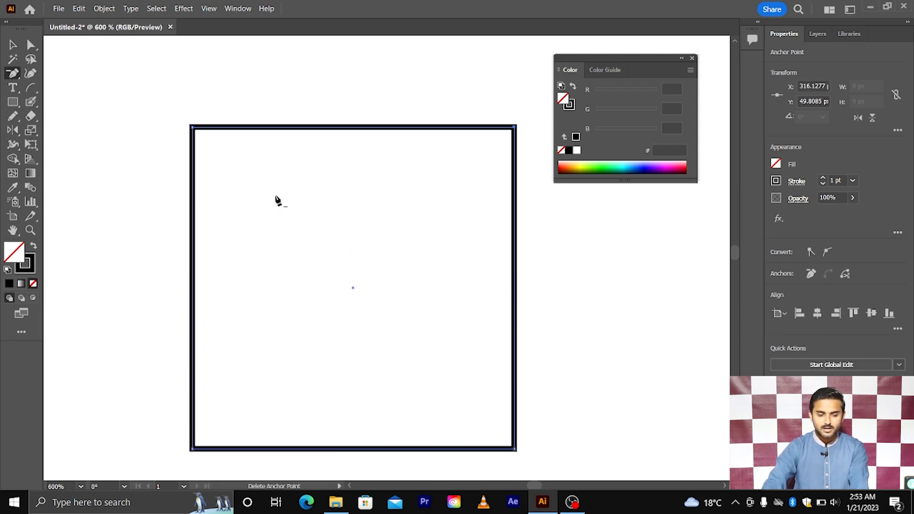
{"action": "left_click", "coordinate": [15, 74]}
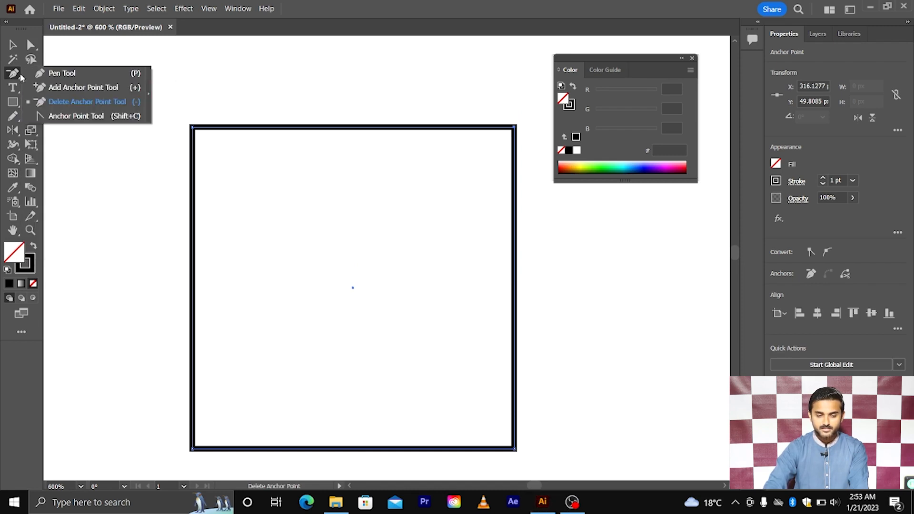
{"action": "left_click", "coordinate": [76, 87]}
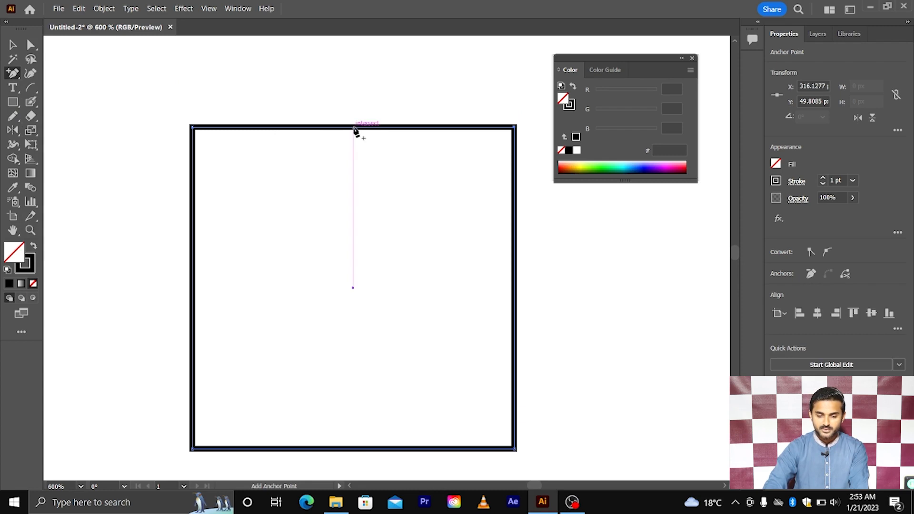
{"action": "left_click", "coordinate": [353, 127]}
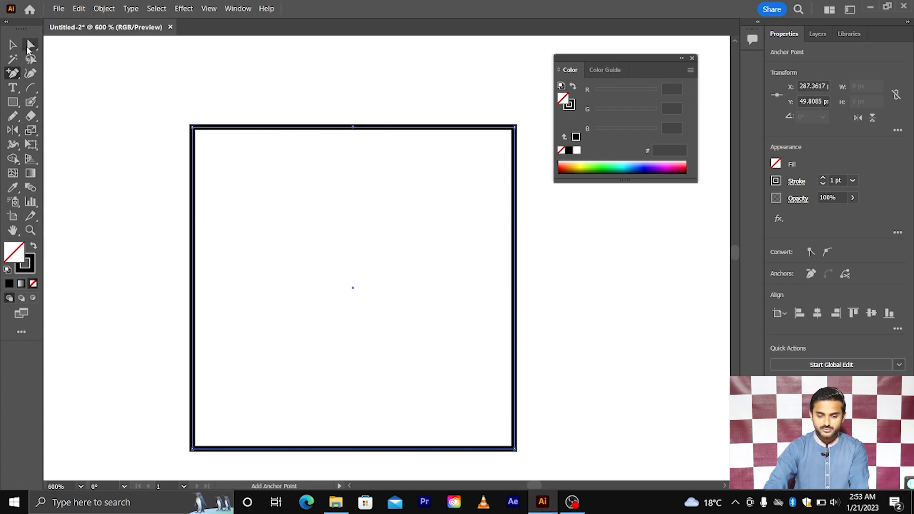
{"action": "key", "text": "a"}
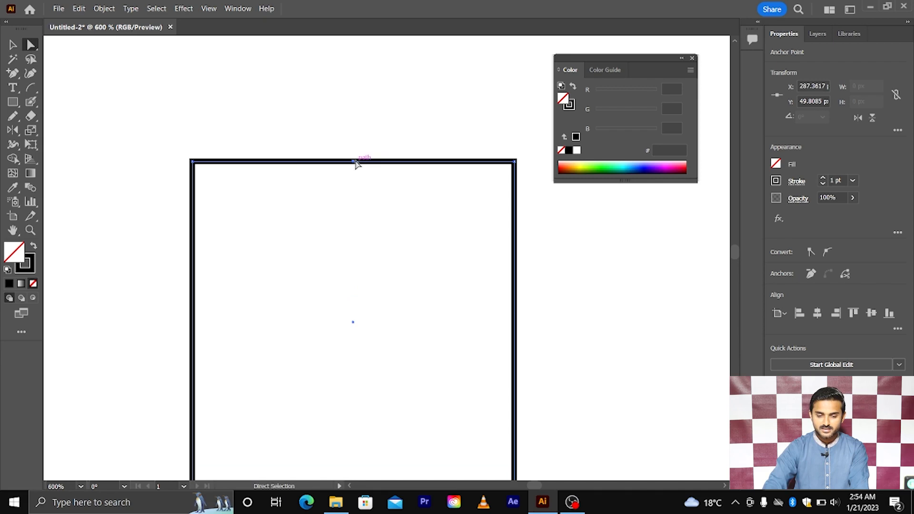
{"action": "left_click_drag", "start_coordinate": [356, 164], "coordinate": [352, 90]}
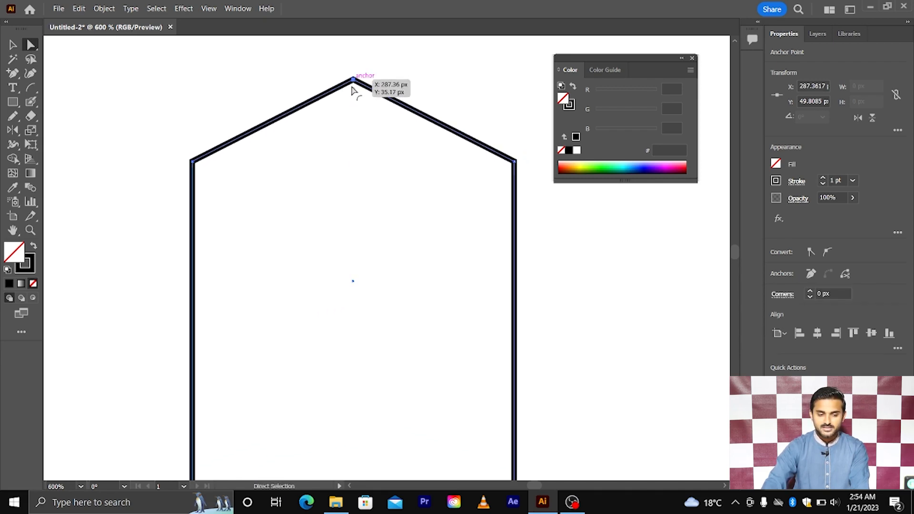
With the Add Anchor Point tool active, temporarily toggle it to deletion, remove the new peak's anchor point, and return to the Selection tool.
{"action": "left_click", "coordinate": [13, 73]}
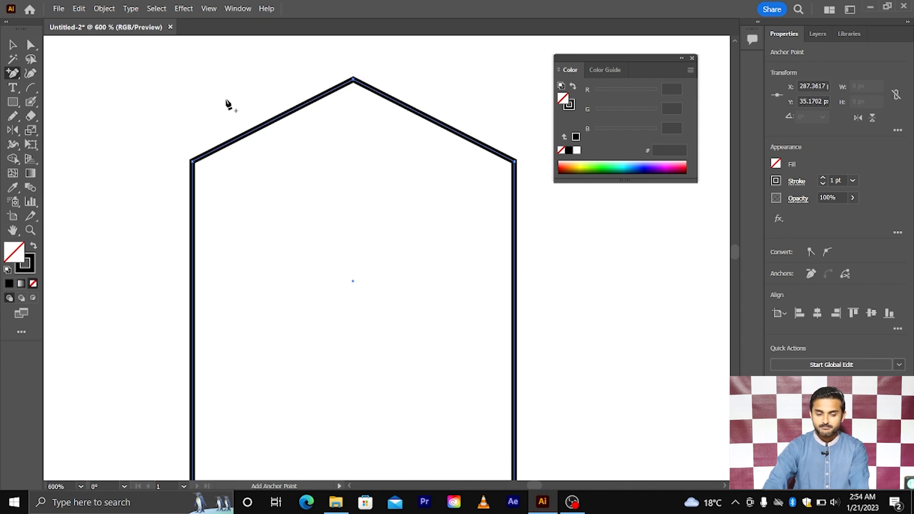
{"action": "scroll", "coordinate": [228, 105], "scroll_direction": "up", "scroll_amount": 2}
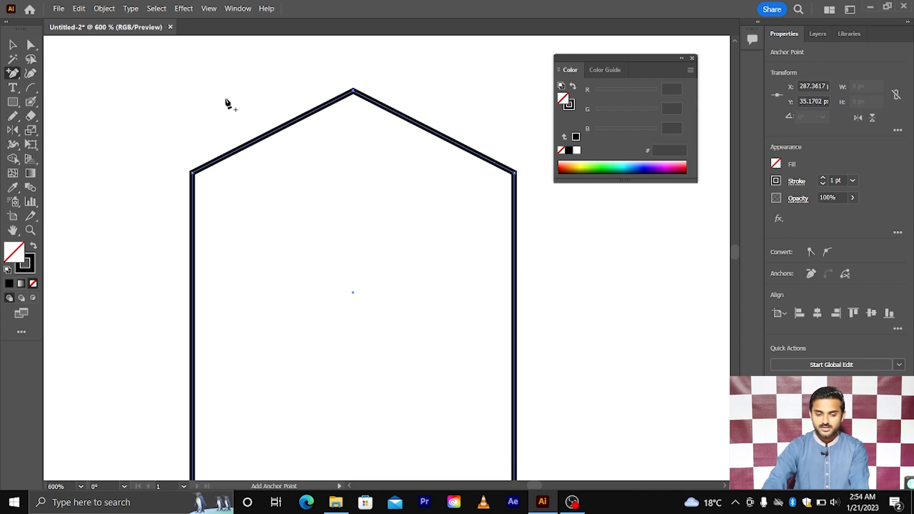
{"action": "scroll", "coordinate": [227, 104], "scroll_direction": "right", "scroll_amount": 1}
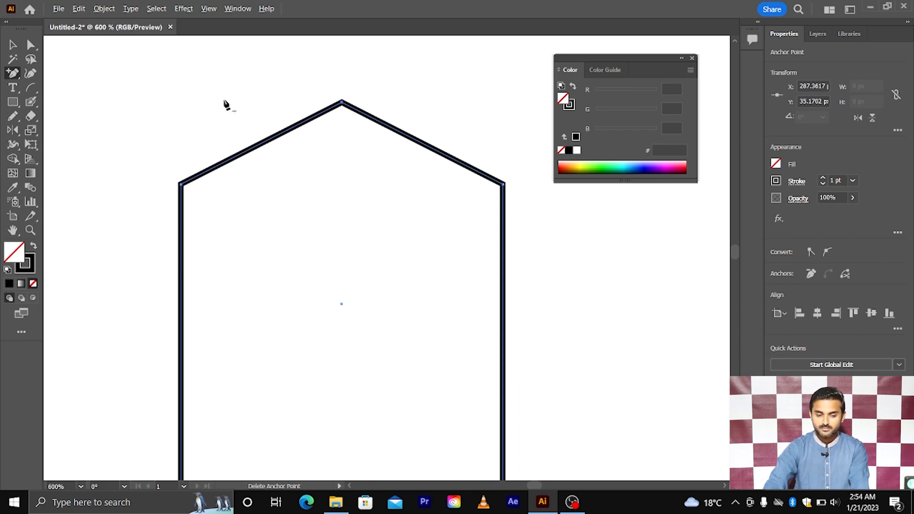
{"action": "key", "text": "plus"}
{"action": "key", "text": "minus"}
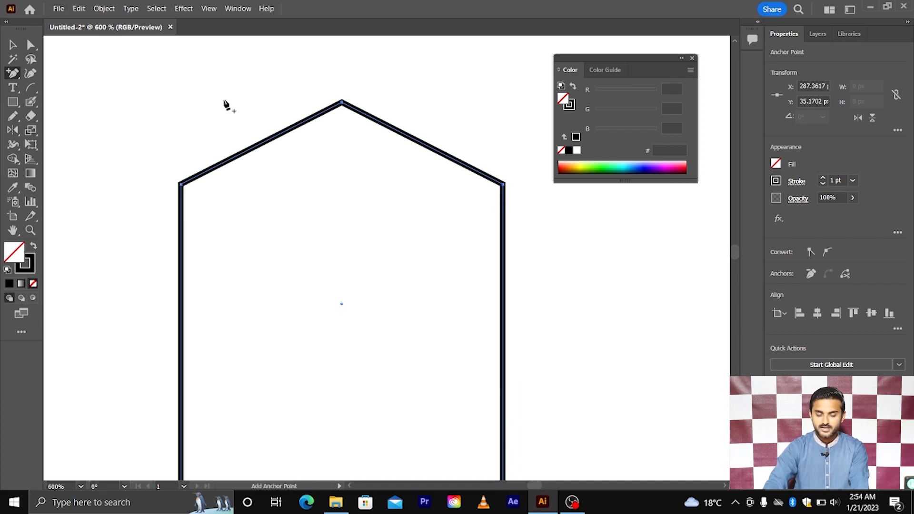
{"action": "key", "text": "alt"}
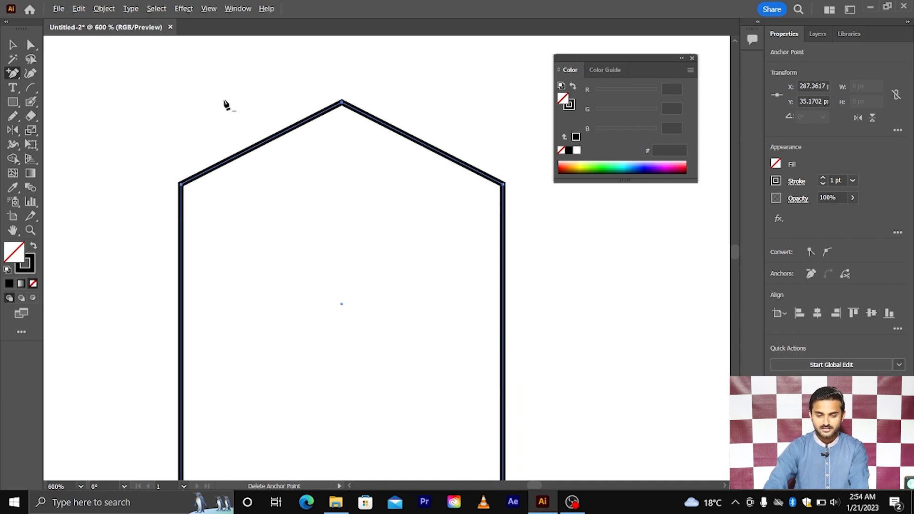
{"action": "left_click", "coordinate": [341, 102]}
{"action": "scroll", "coordinate": [366, 214], "scroll_direction": "down", "scroll_amount": 2}
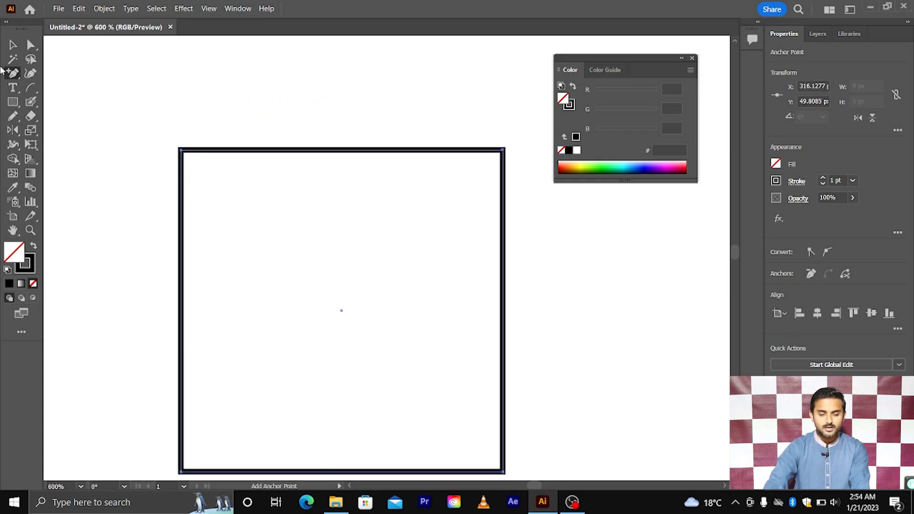
{"action": "left_click", "coordinate": [13, 45]}
{"action": "scroll", "coordinate": [257, 164], "scroll_direction": "down", "scroll_amount": 2}
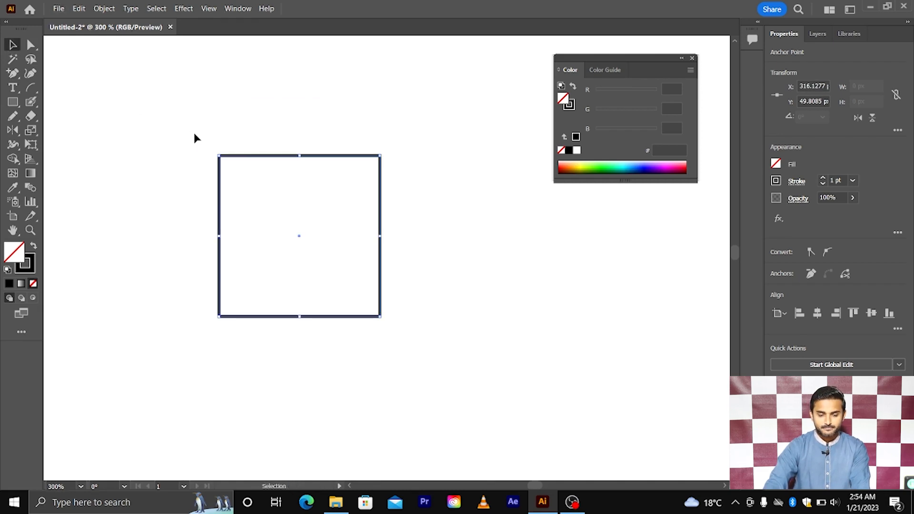
Delete the square and draw an open inverted-V path with the Pen tool, its left side about 55 px long, ending with the Selection tool.
{"action": "left_click_drag", "start_coordinate": [188, 130], "coordinate": [440, 342]}
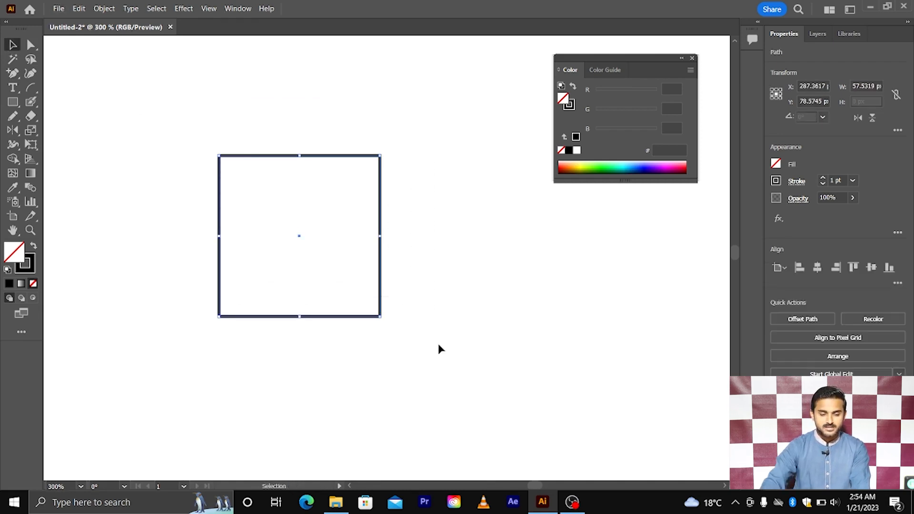
{"action": "key", "text": "Delete"}
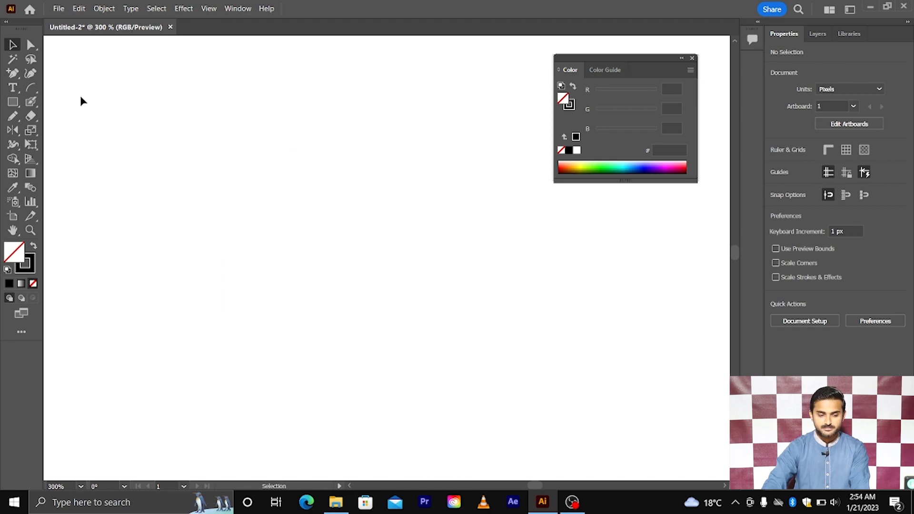
{"action": "left_click", "coordinate": [15, 74]}
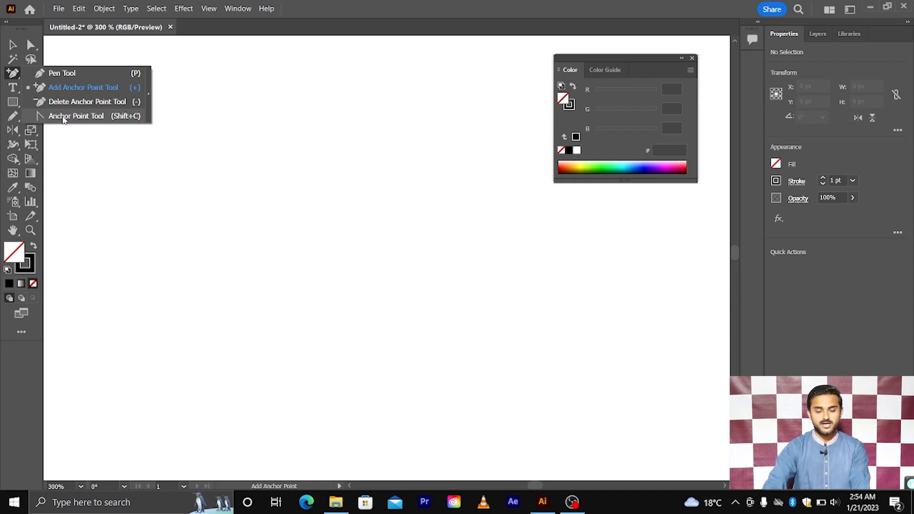
{"action": "left_click", "coordinate": [15, 78]}
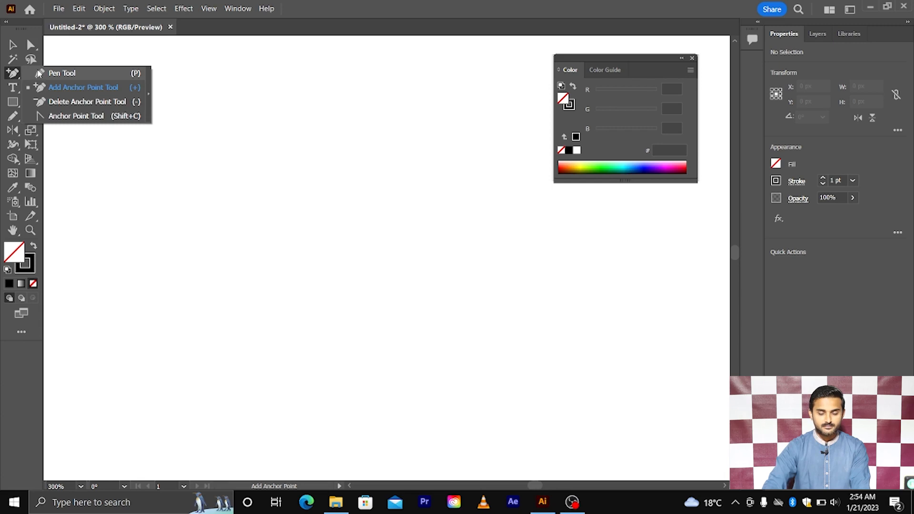
{"action": "left_click", "coordinate": [40, 73]}
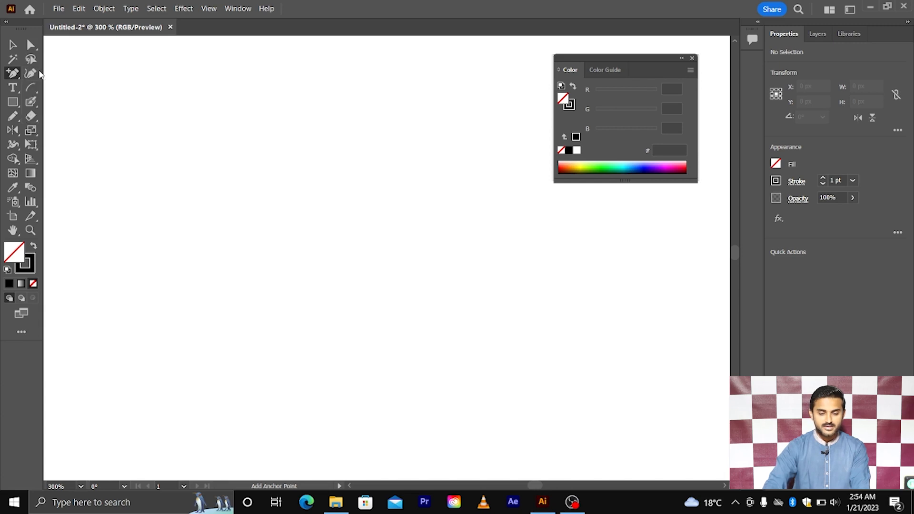
{"action": "left_click", "coordinate": [212, 219]}
{"action": "left_click", "coordinate": [320, 111]}
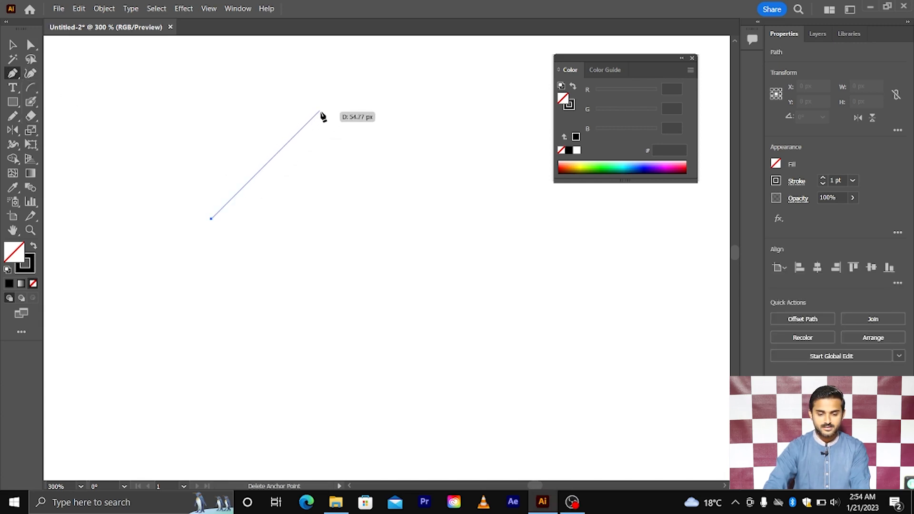
{"action": "left_click", "coordinate": [423, 213]}
{"action": "key", "text": "v"}
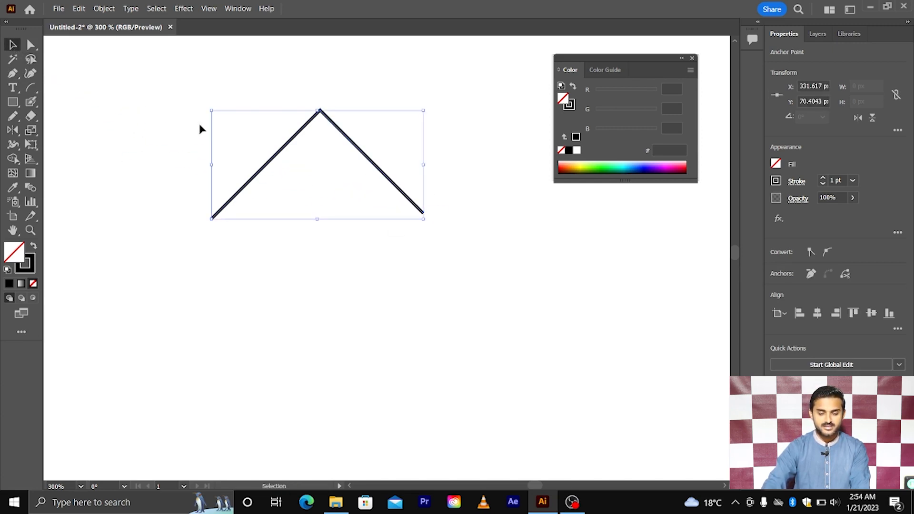
Bend the inverted V's straight left side slightly inward into a curve with the Anchor Point tool.
{"action": "scroll", "coordinate": [257, 151], "scroll_direction": "up", "scroll_amount": 1}
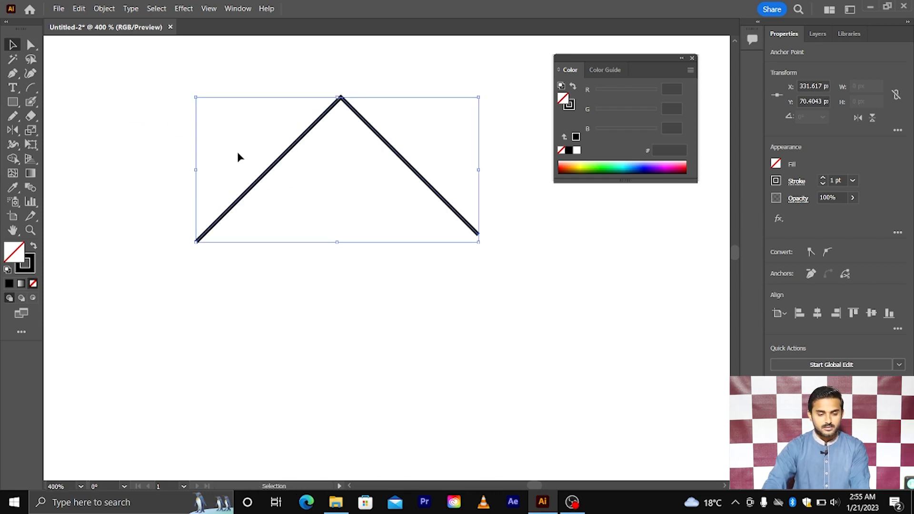
{"action": "left_click", "coordinate": [13, 73]}
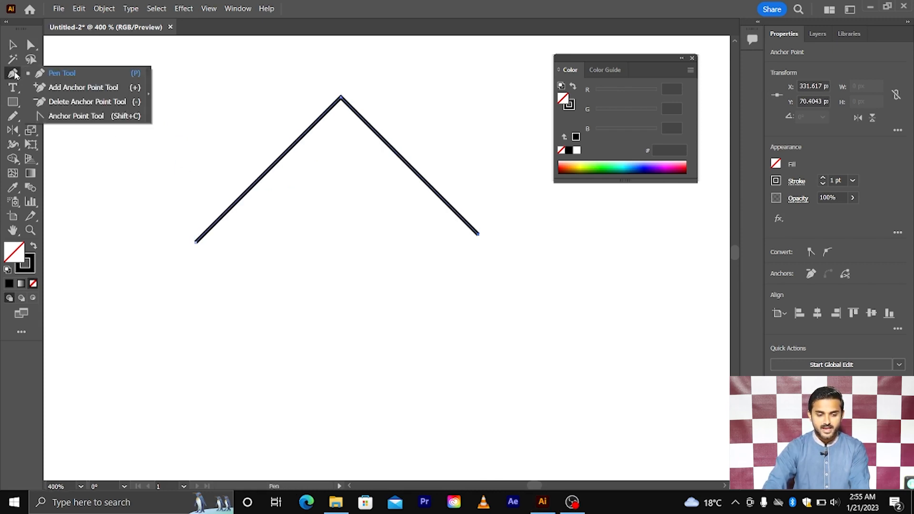
{"action": "left_click", "coordinate": [64, 116]}
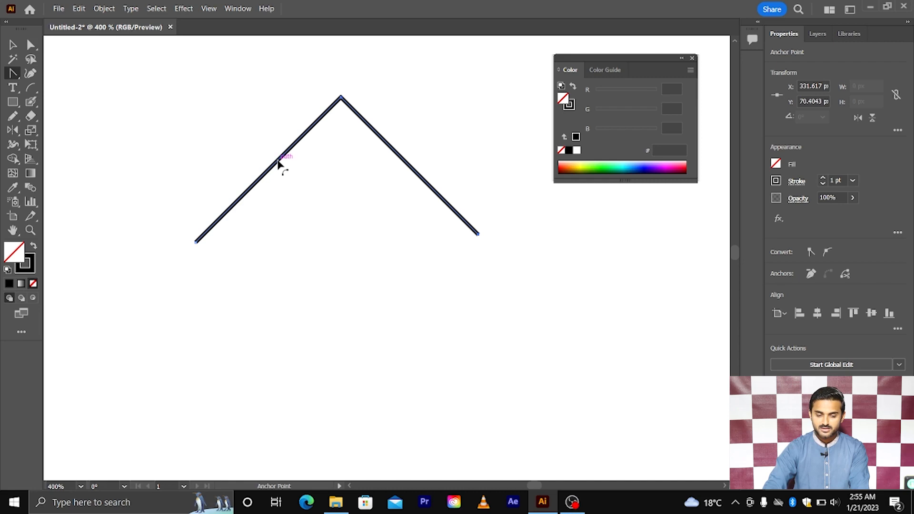
{"action": "left_click_drag", "start_coordinate": [278, 163], "coordinate": [290, 178]}
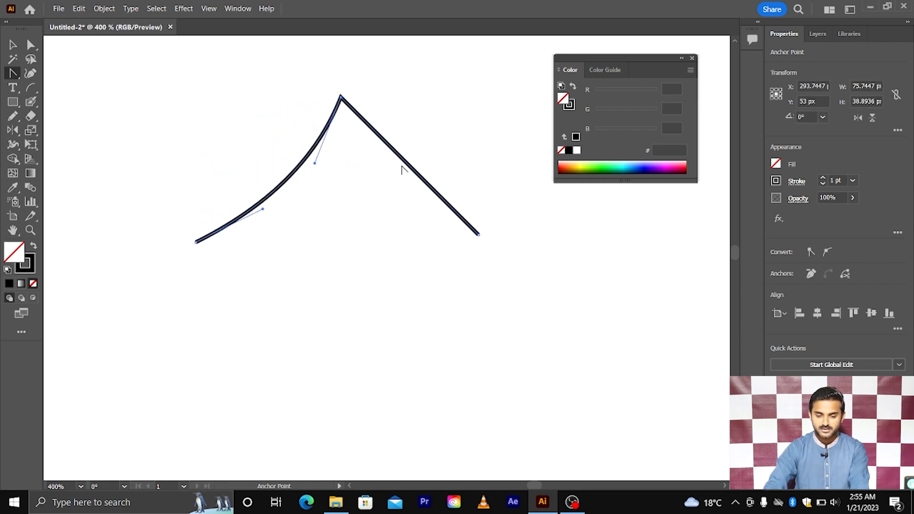
Try bending the right side outward and reshaping the curved left side with the Anchor Point tool, and undo both edits.
{"action": "left_click_drag", "start_coordinate": [408, 164], "coordinate": [455, 135]}
{"action": "left_click_drag", "start_coordinate": [293, 171], "coordinate": [280, 154]}
{"action": "key", "text": "ctrl+z"}
{"action": "key", "text": "ctrl+z"}
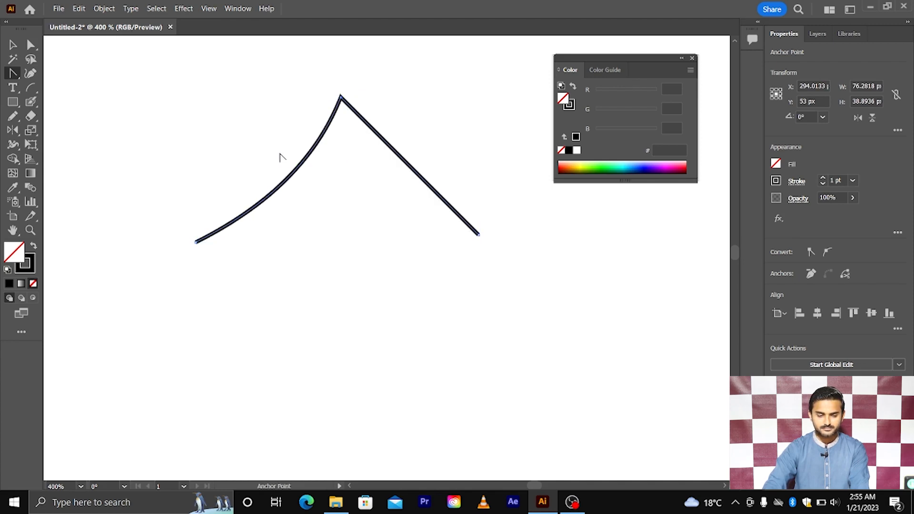
Return to the Selection tool and delete the whole peaked path from the artboard.
{"action": "left_click", "coordinate": [14, 45]}
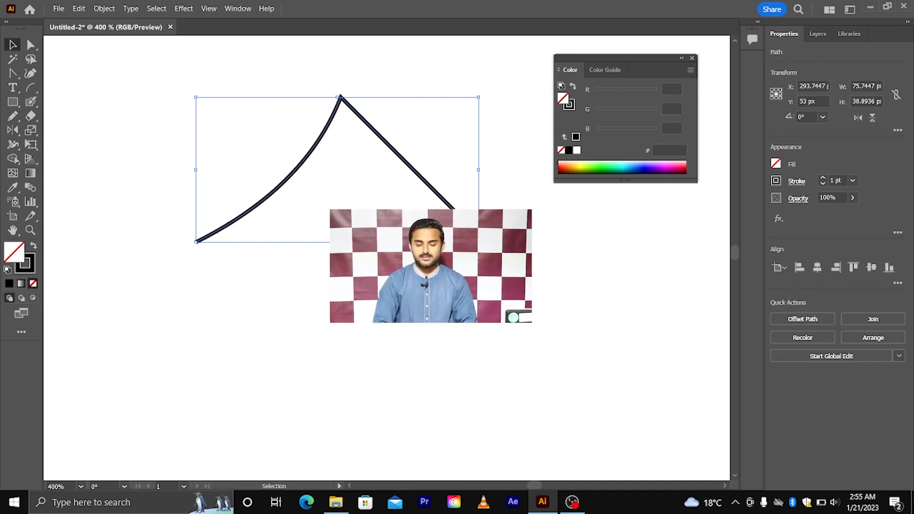
{"action": "key", "text": "Delete"}
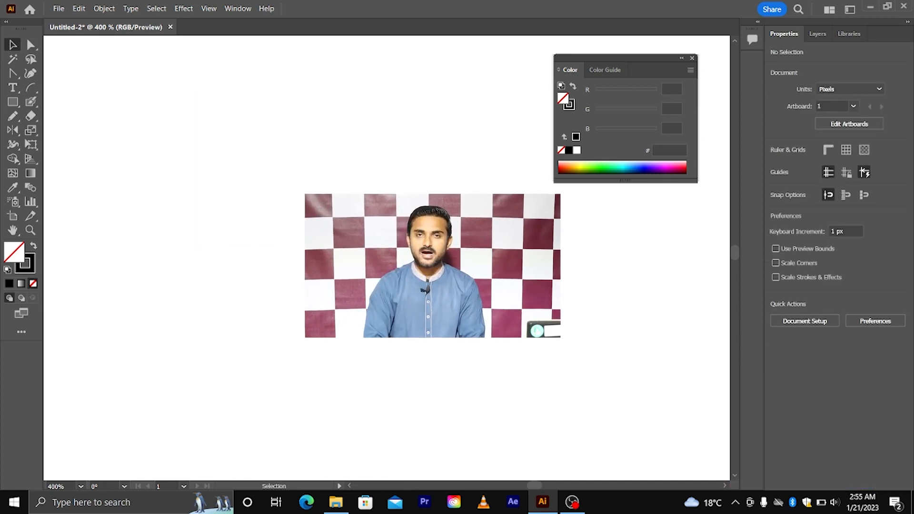